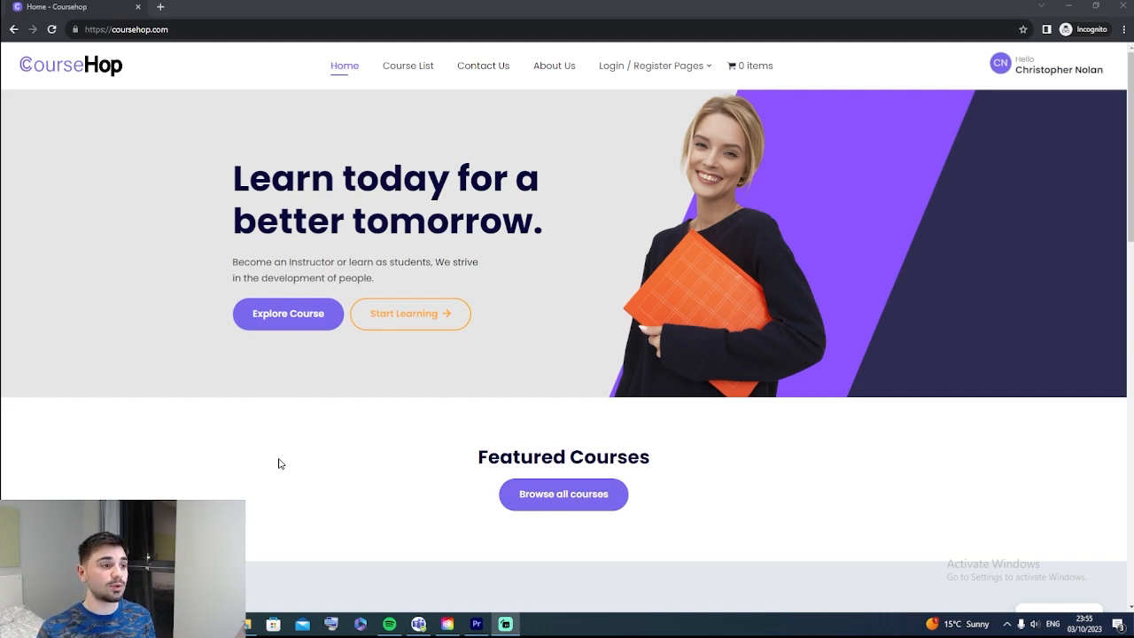
- Open the instructor account's dashboard and look over its profile checklist and course statistics
mouse_move(638, 69)
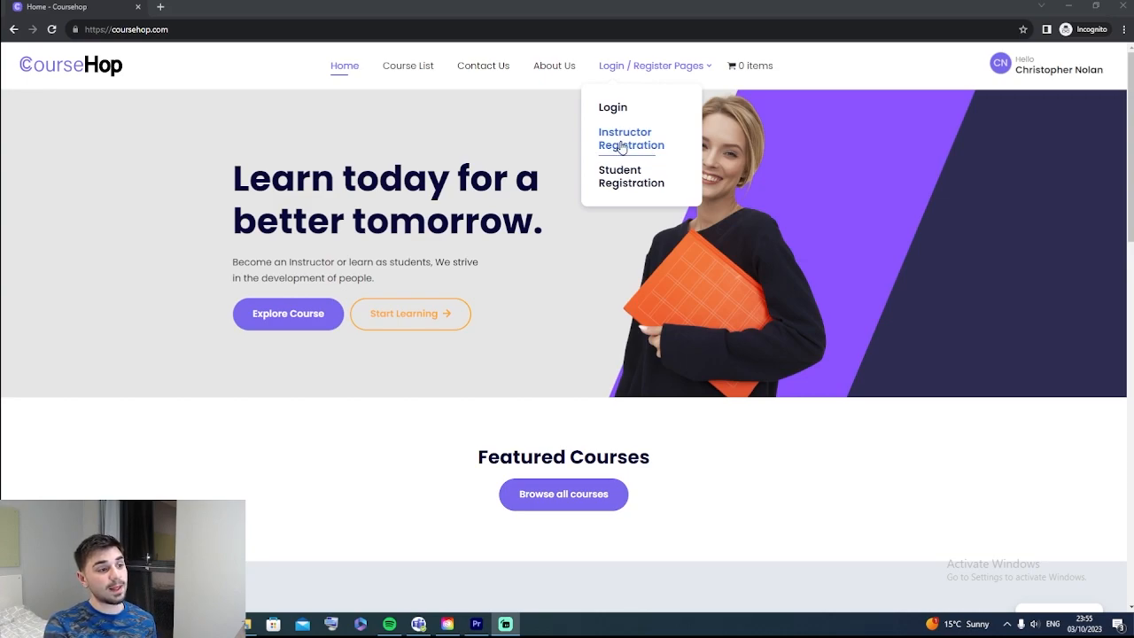
mouse_move(1000, 69)
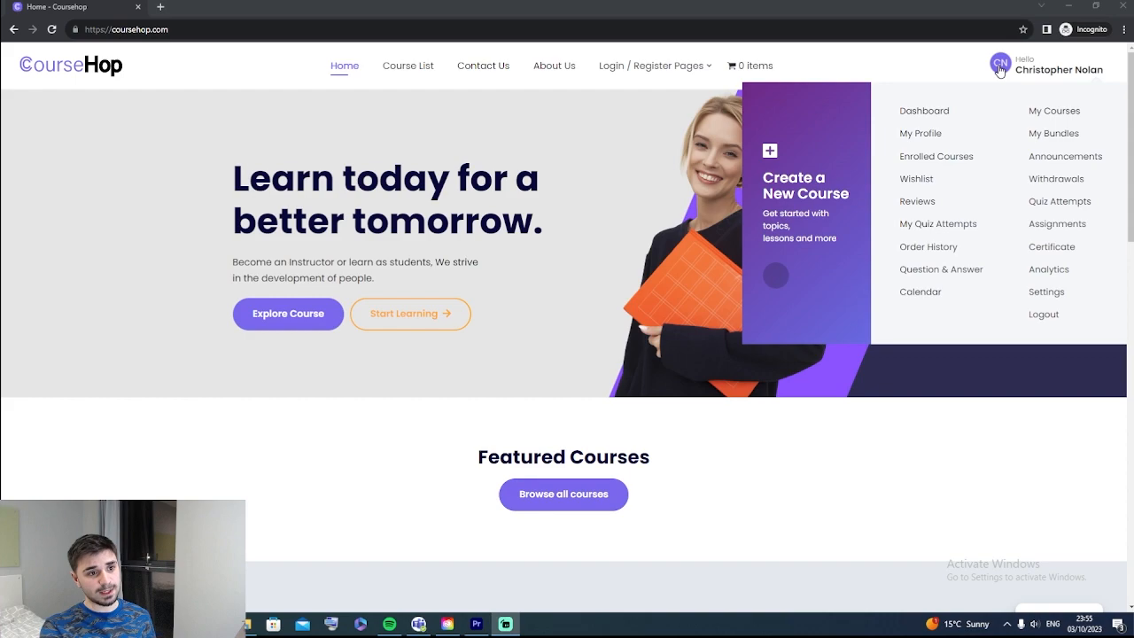
left_click(941, 112)
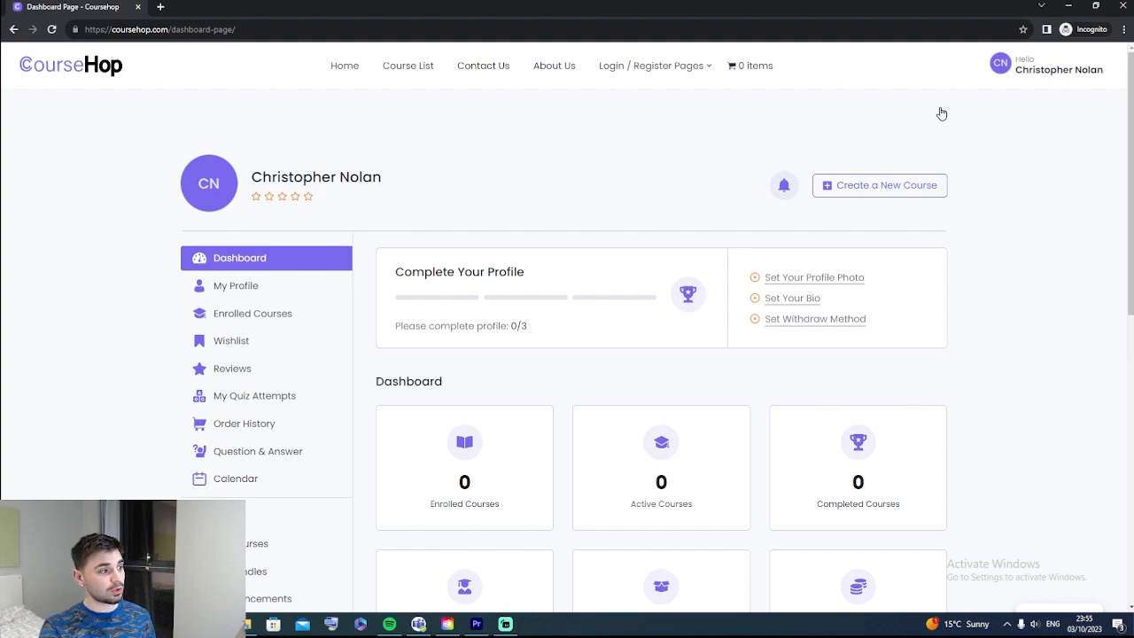
scroll(266, 283, "down", 3)
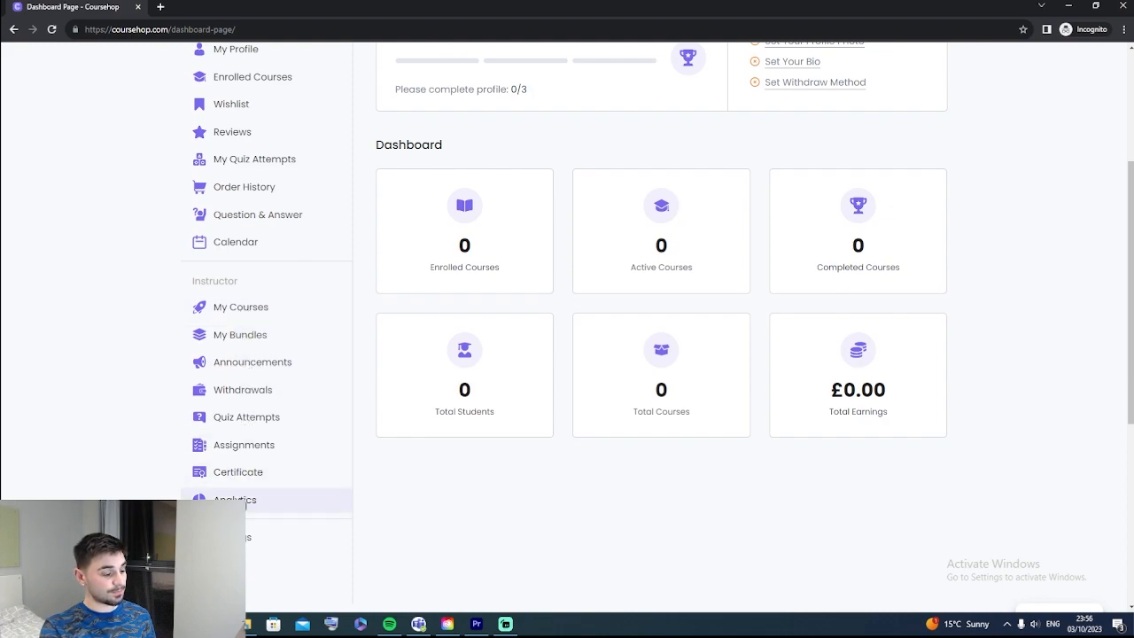
- Review the instructor Analytics, going through the overview, Earnings, Export and Courses sections
left_click(246, 503)
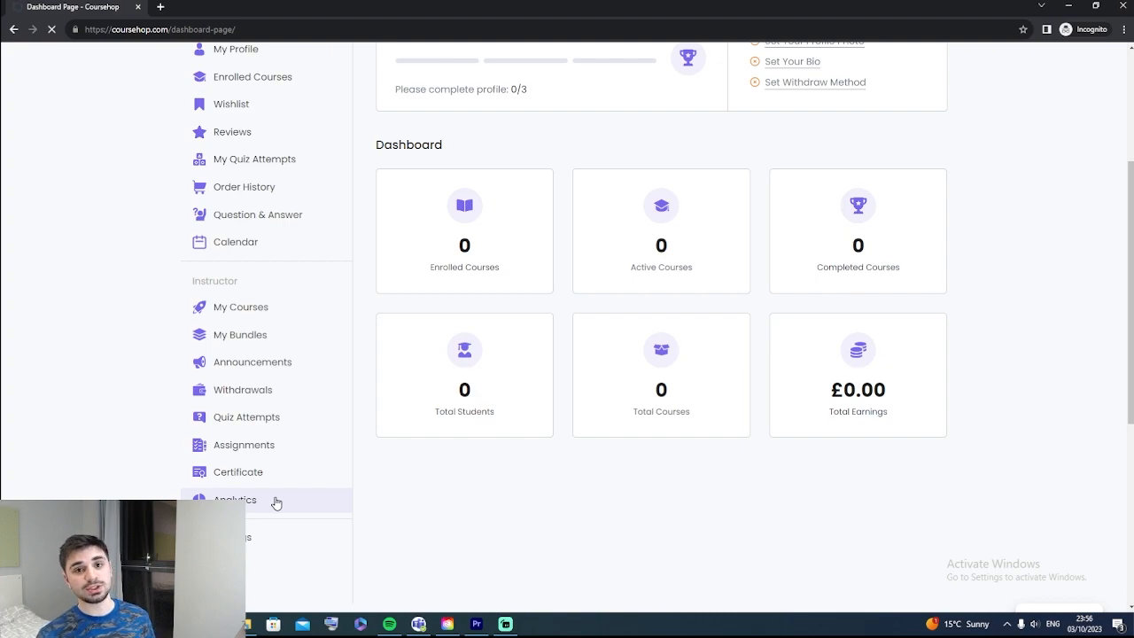
scroll(585, 329, "down", 2)
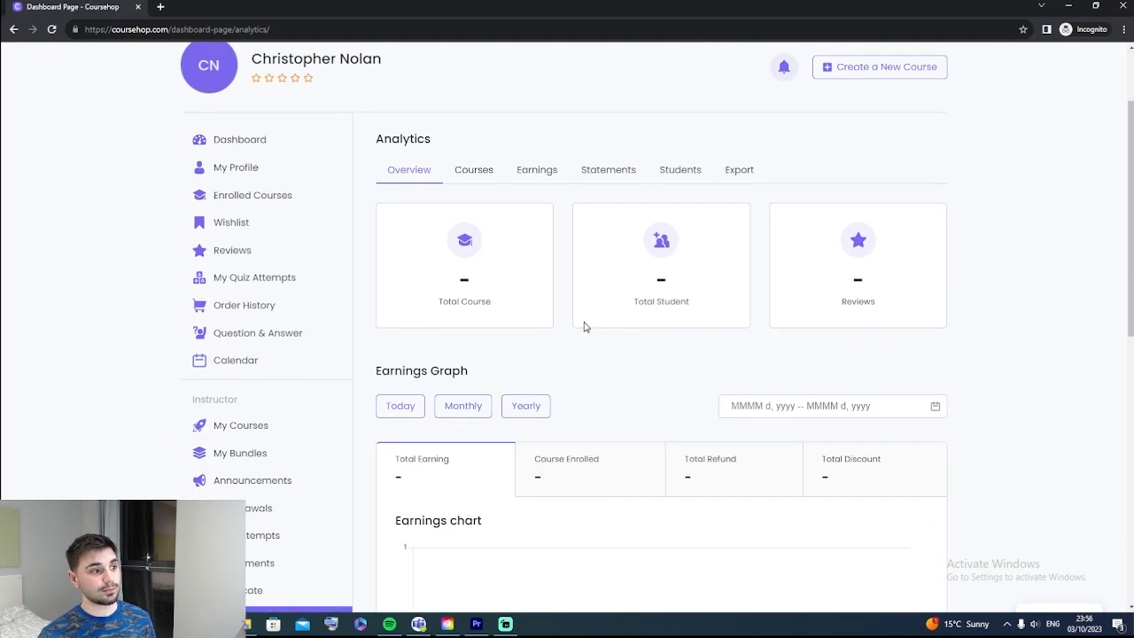
left_click(554, 174)
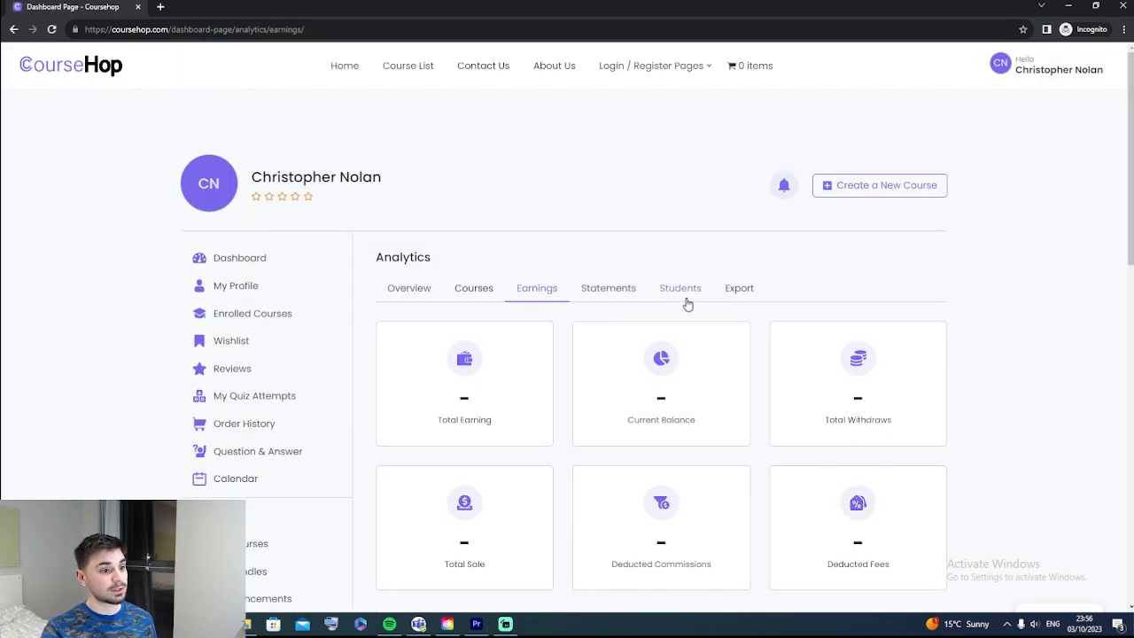
left_click(732, 296)
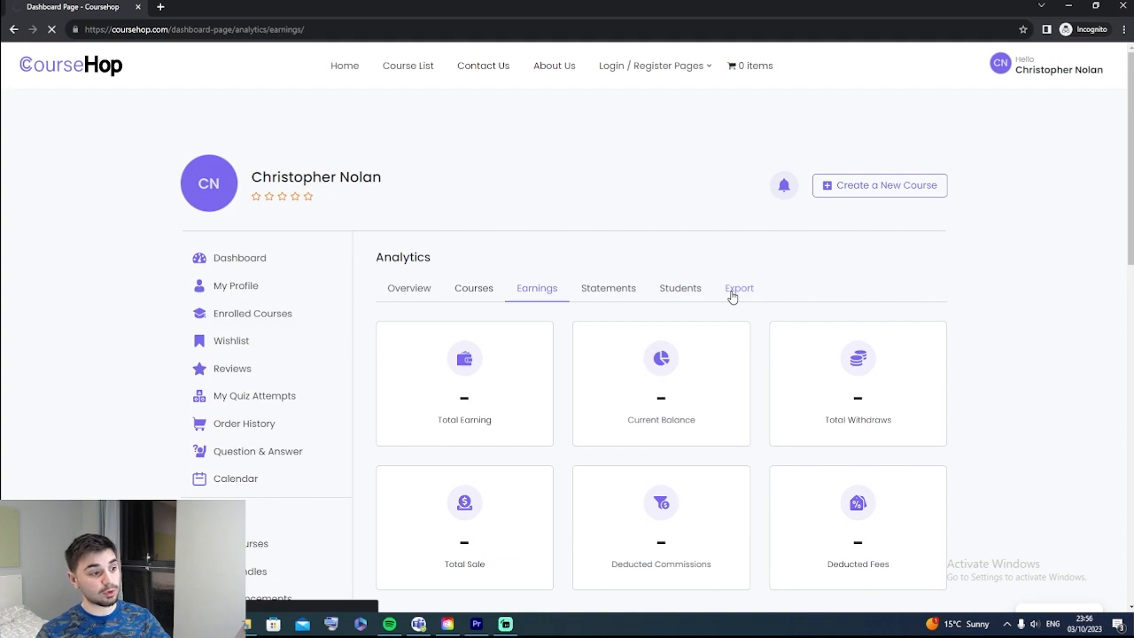
left_click(487, 295)
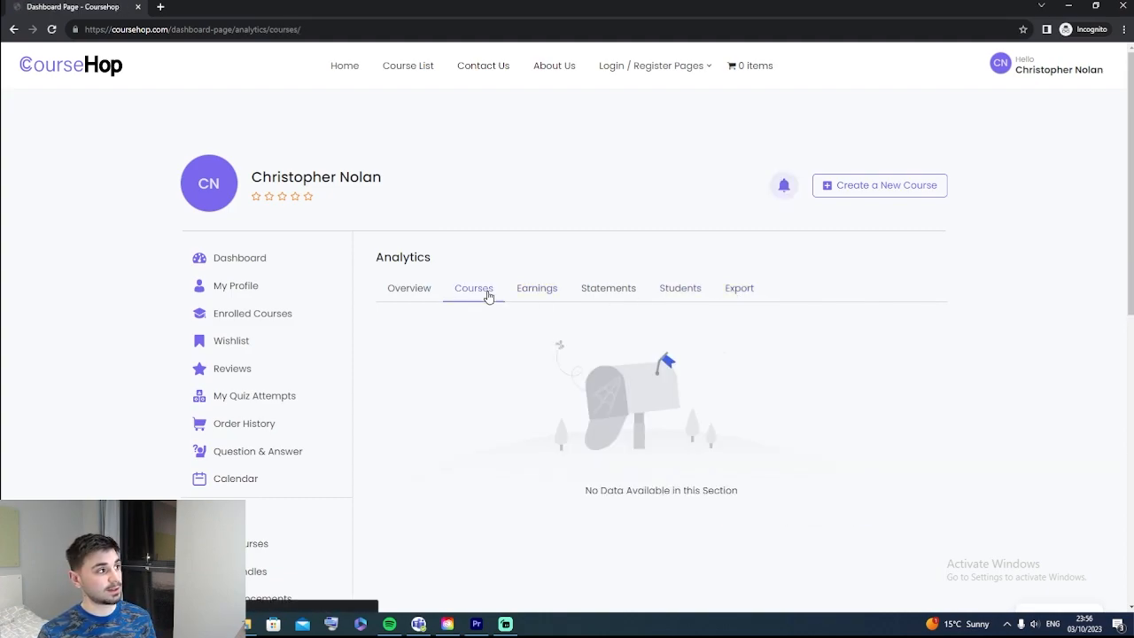
scroll(340, 438, "down", 2)
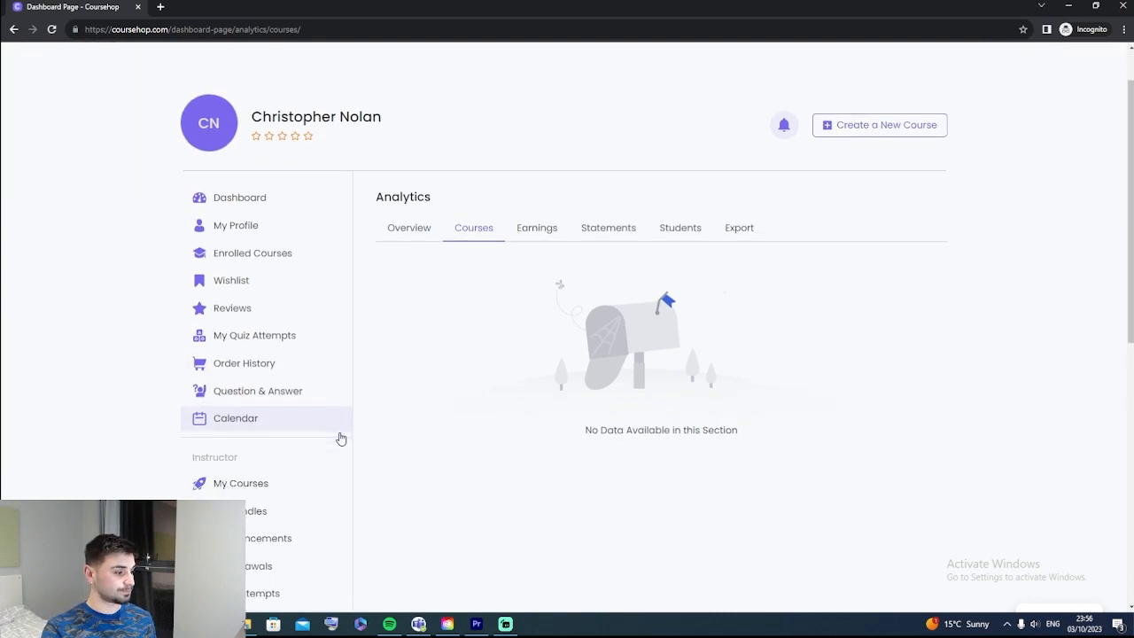
scroll(446, 422, "up", 2)
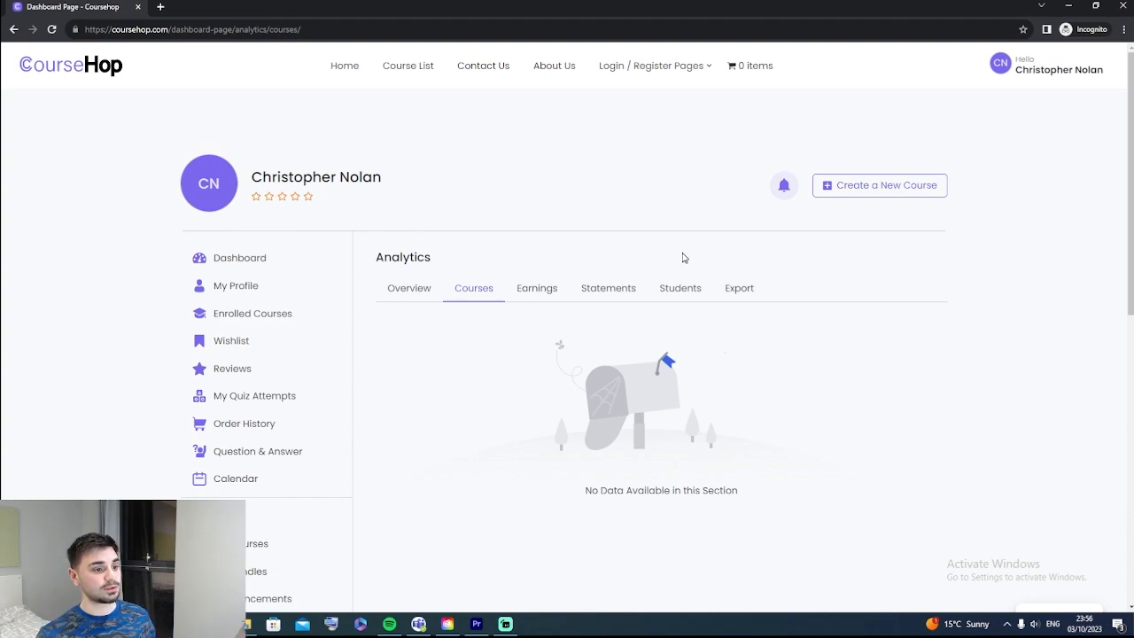
- Look at the instructor's Certificate page and the Assignments page
scroll(301, 527, "down", 3)
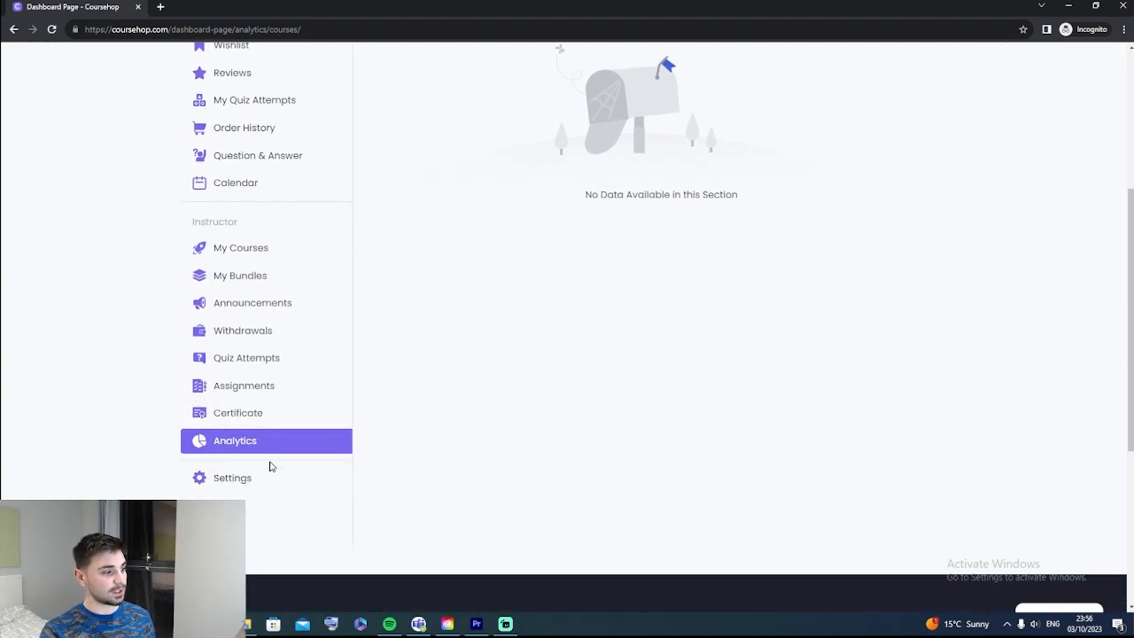
left_click(262, 424)
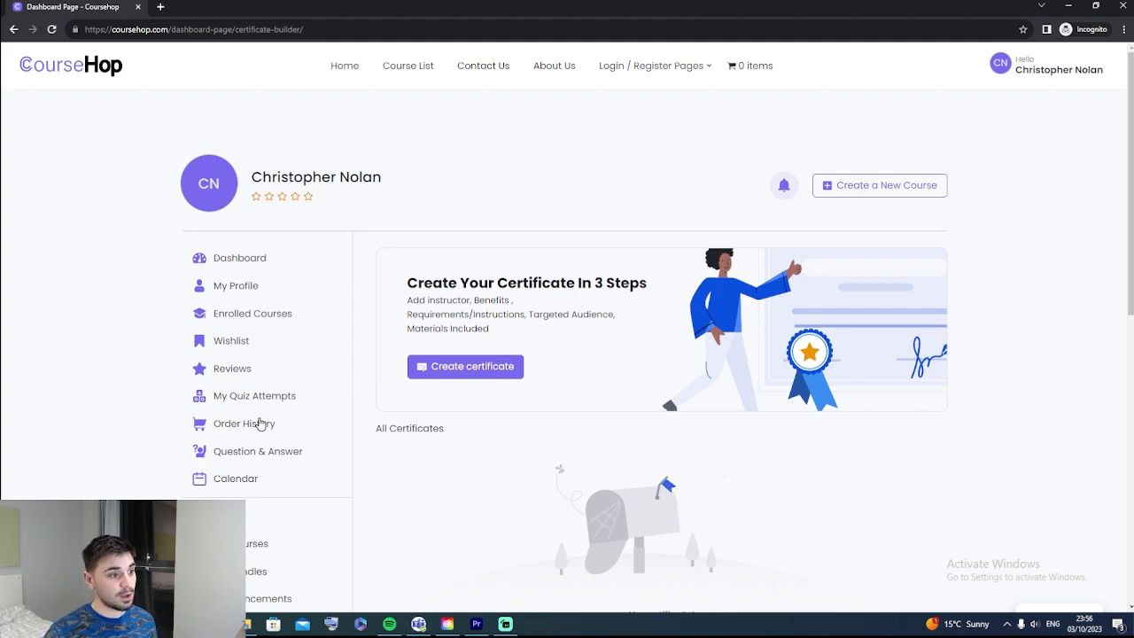
scroll(284, 443, "down", 3)
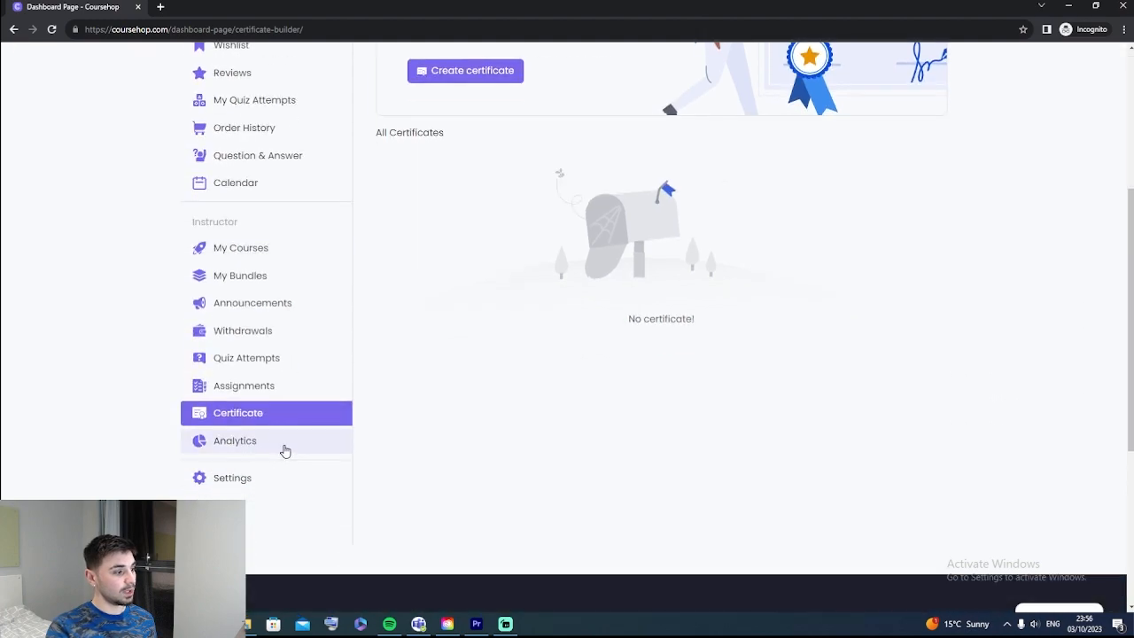
left_click(262, 391)
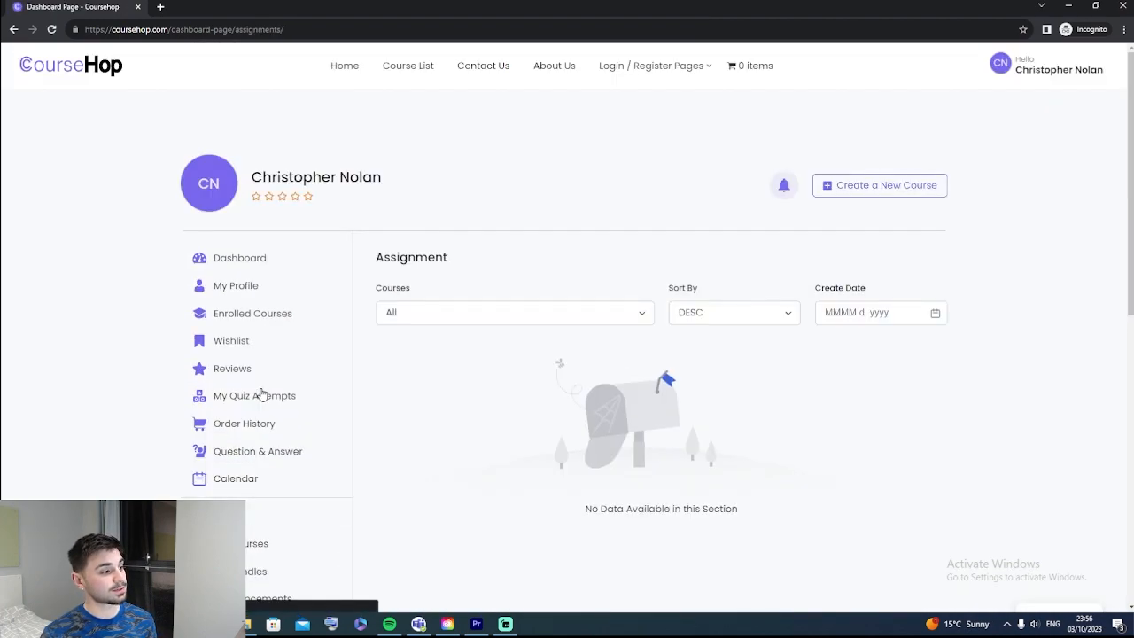
scroll(191, 420, "down", 1)
scroll(191, 420, "down", 1)
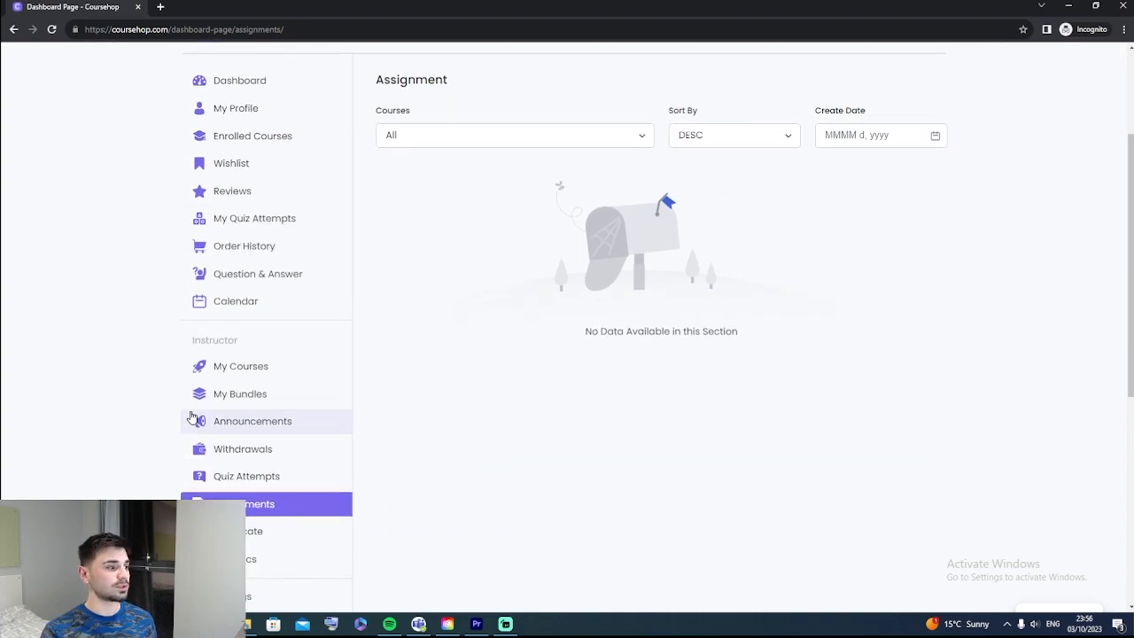
- Browse the instructor's Withdrawals, Announcements, My Bundles and My Courses pages
left_click(268, 456)
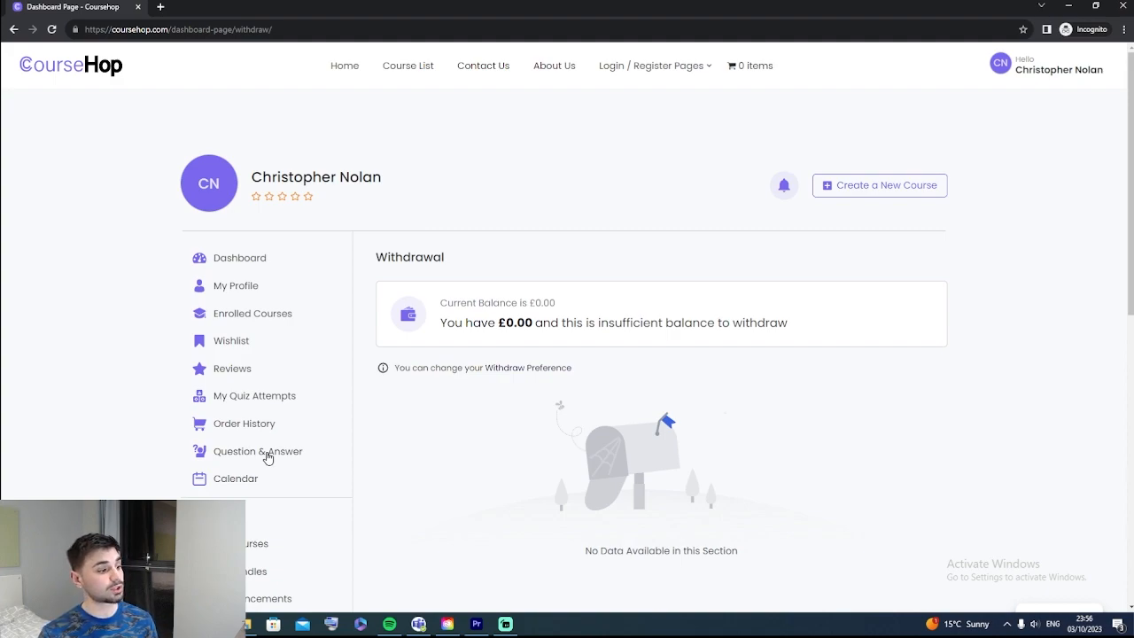
scroll(268, 456, "down", 1)
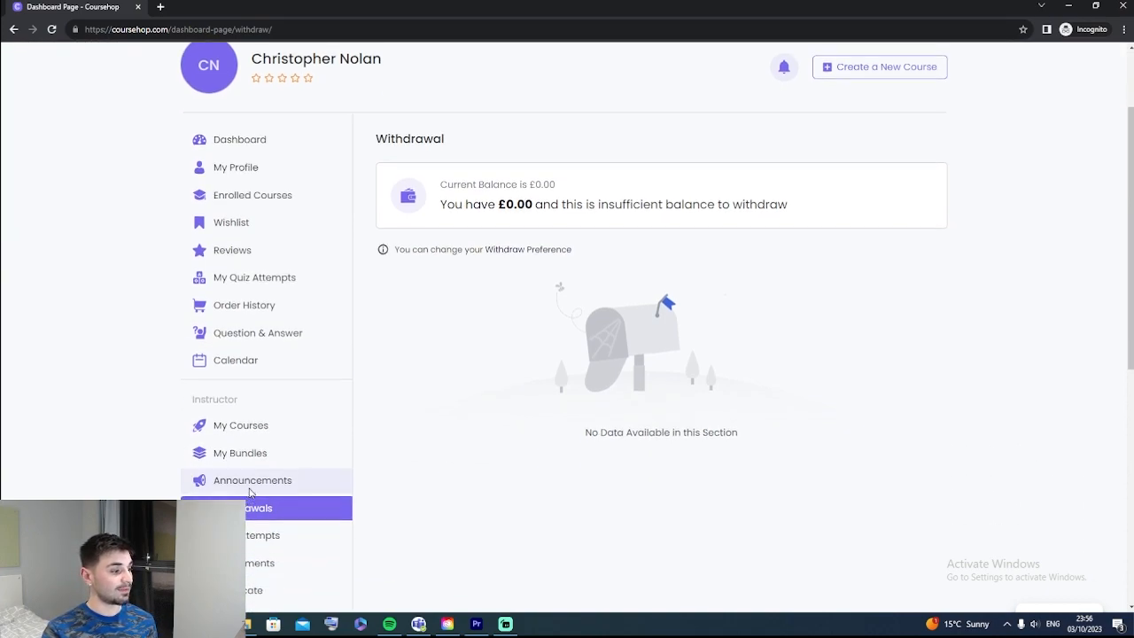
left_click(250, 488)
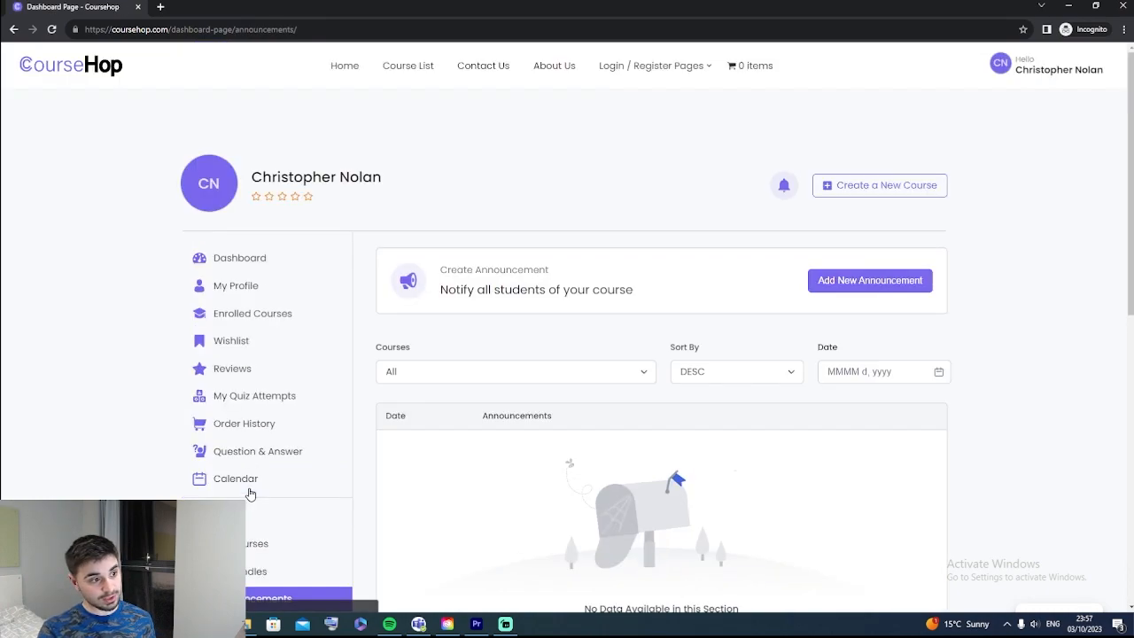
scroll(250, 495, "down", 1)
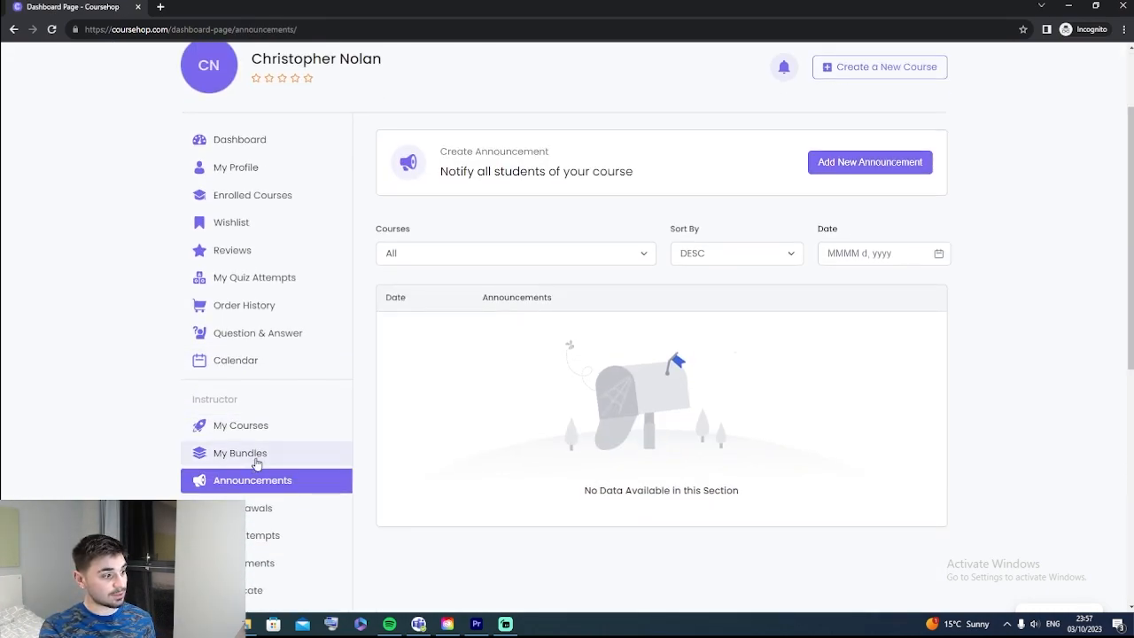
left_click(257, 463)
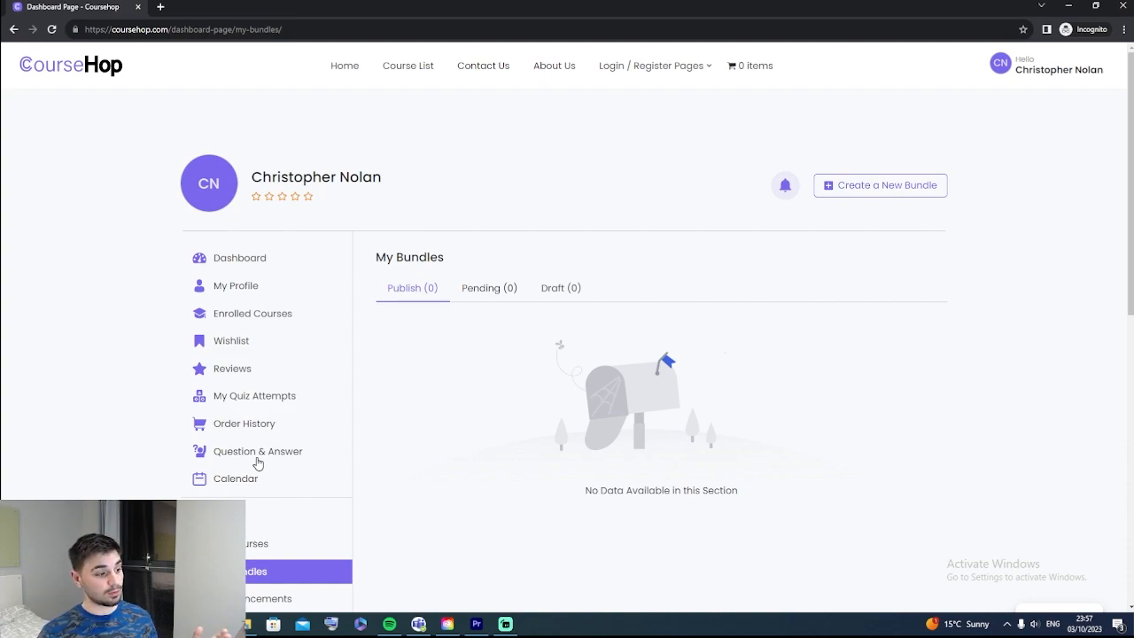
left_click(260, 544)
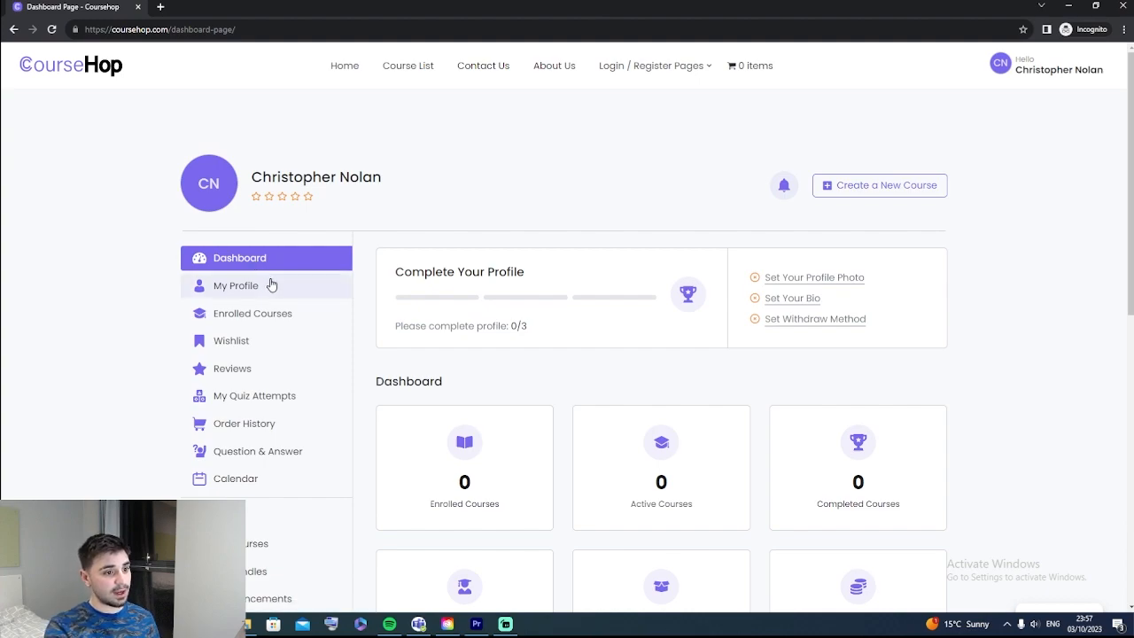
- Open the profile photo setup from the dashboard's profile checklist and look through the profile settings form
scroll(709, 284, "down", 1)
left_click(831, 221)
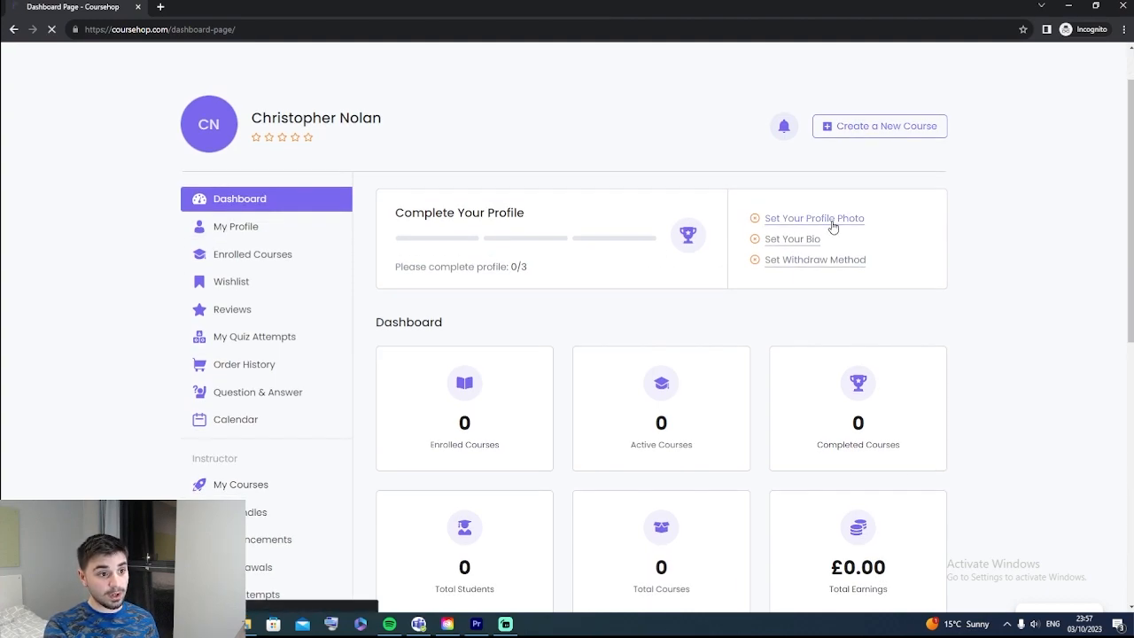
scroll(772, 256, "down", 3)
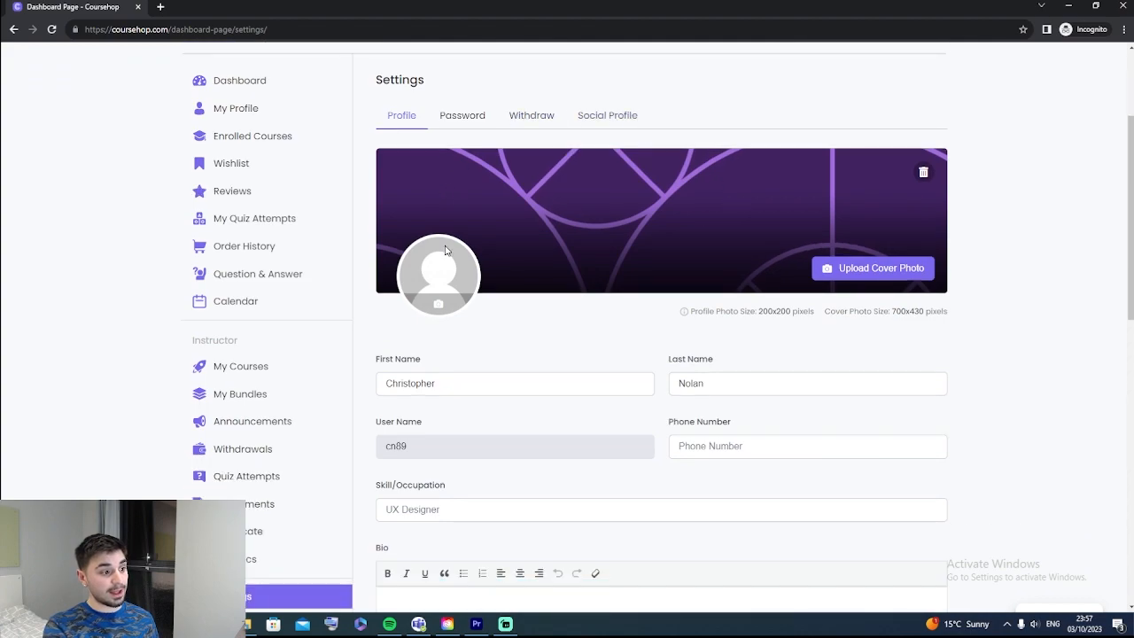
scroll(441, 243, "down", 1)
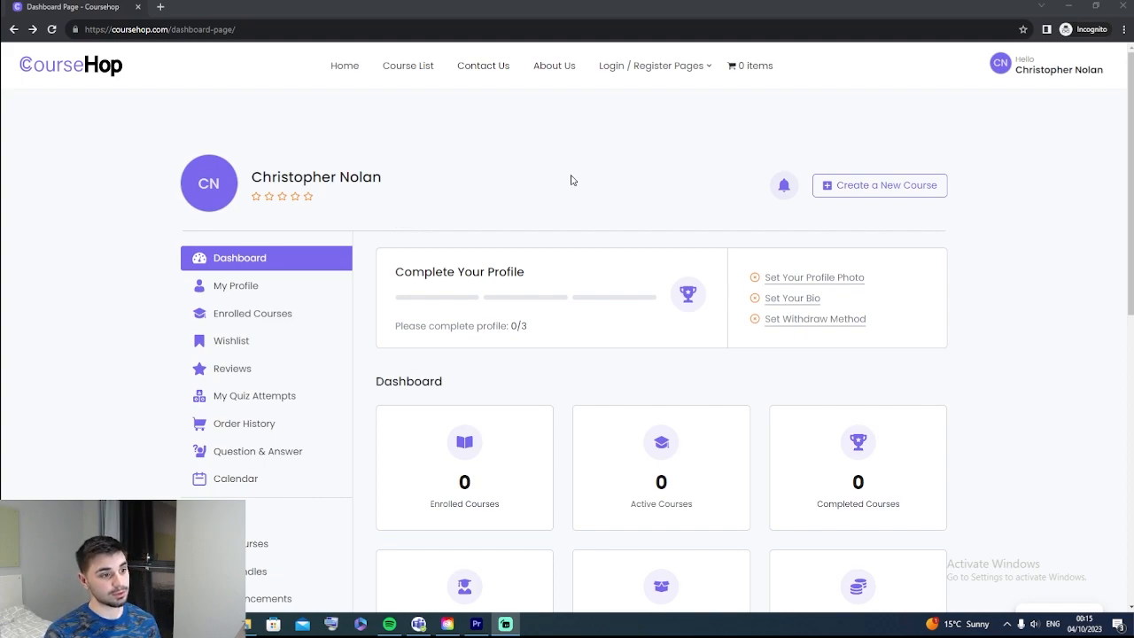
- Create a new course and replace its default title with "Javascript course"
left_click(885, 185)
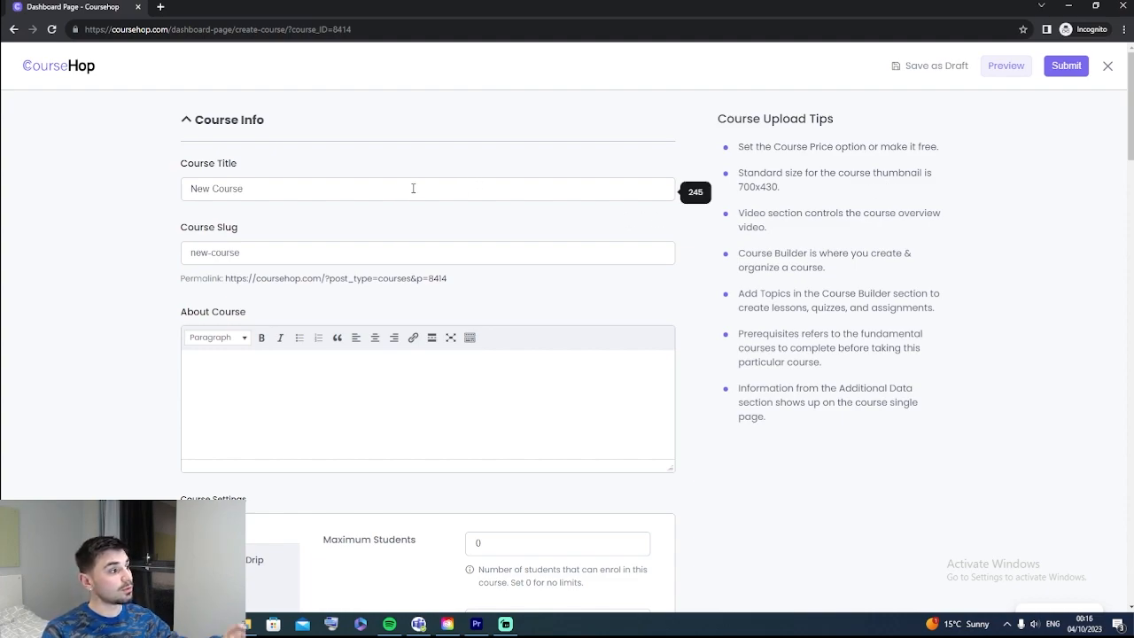
left_click_drag(322, 189, 168, 189)
key("BackSpace")
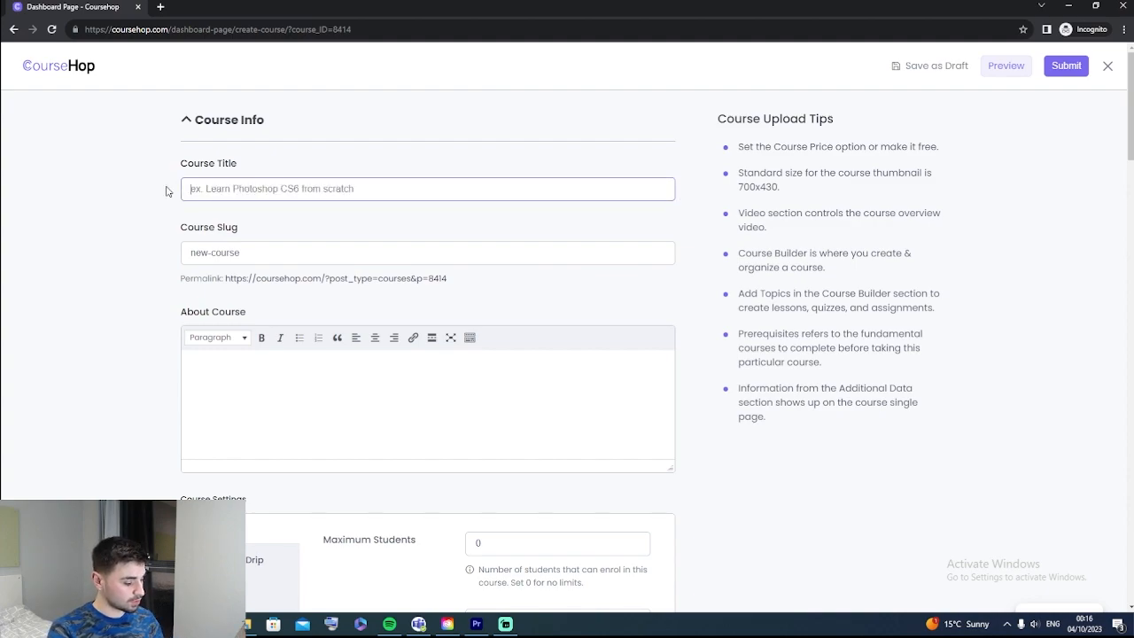
type("Ja")
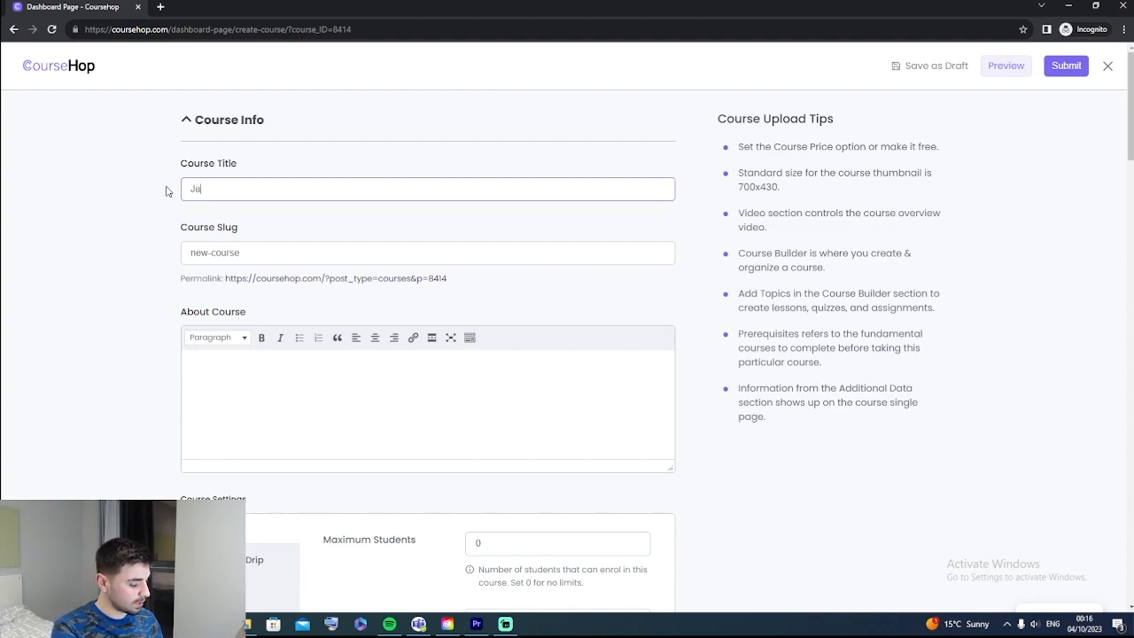
type("vascript course")
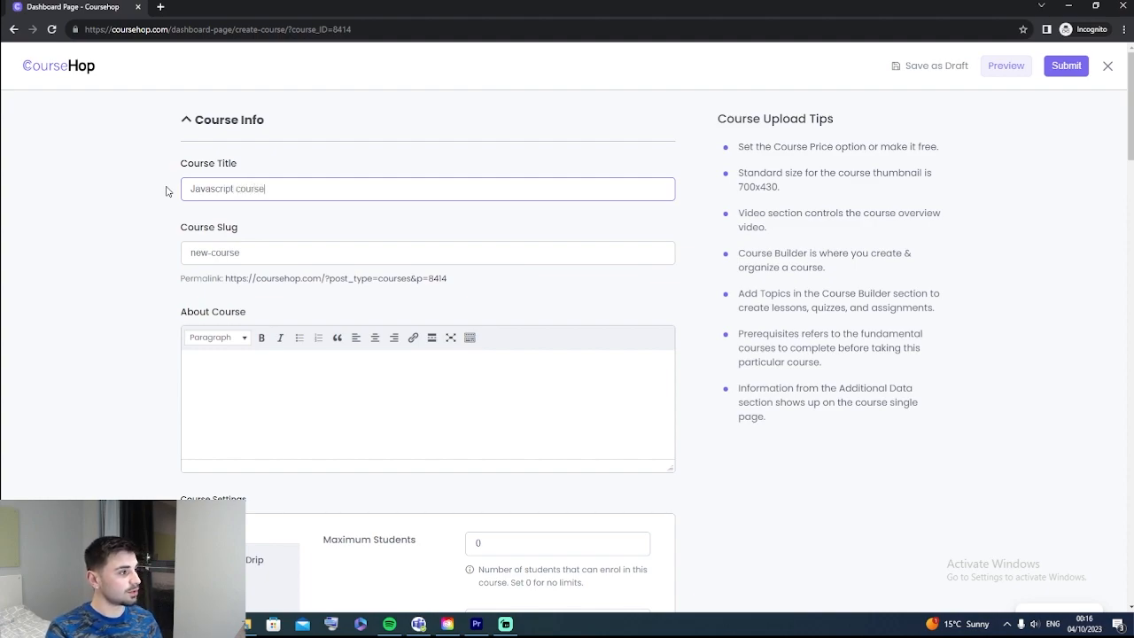
- Replace the default course slug with "learn-js" and check the permalink beneath it
key("Tab")
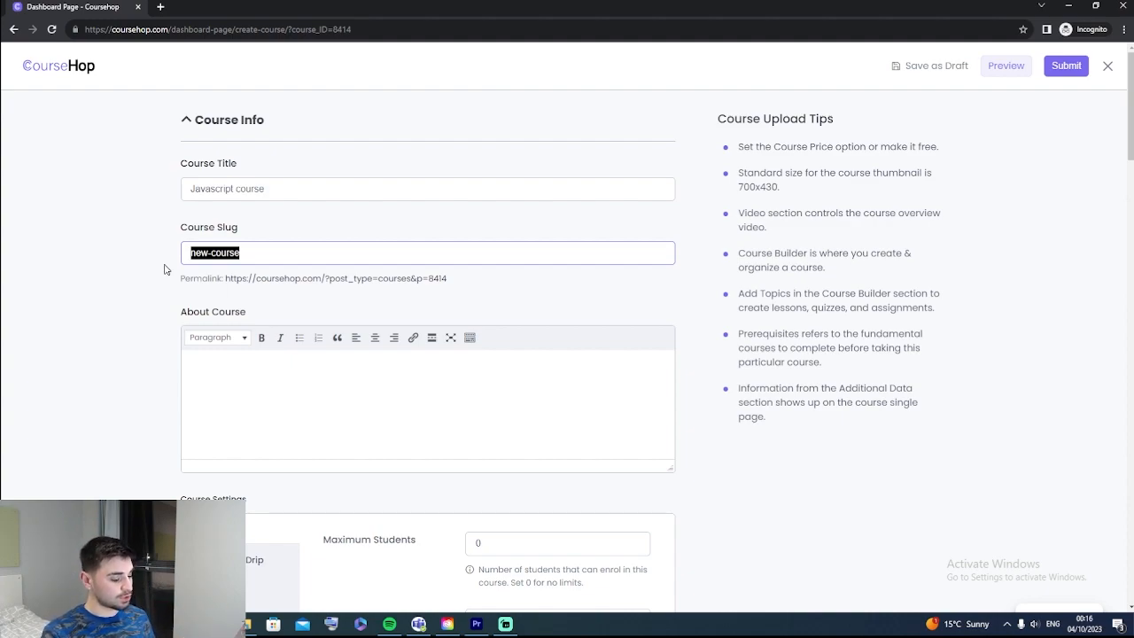
key("BackSpace")
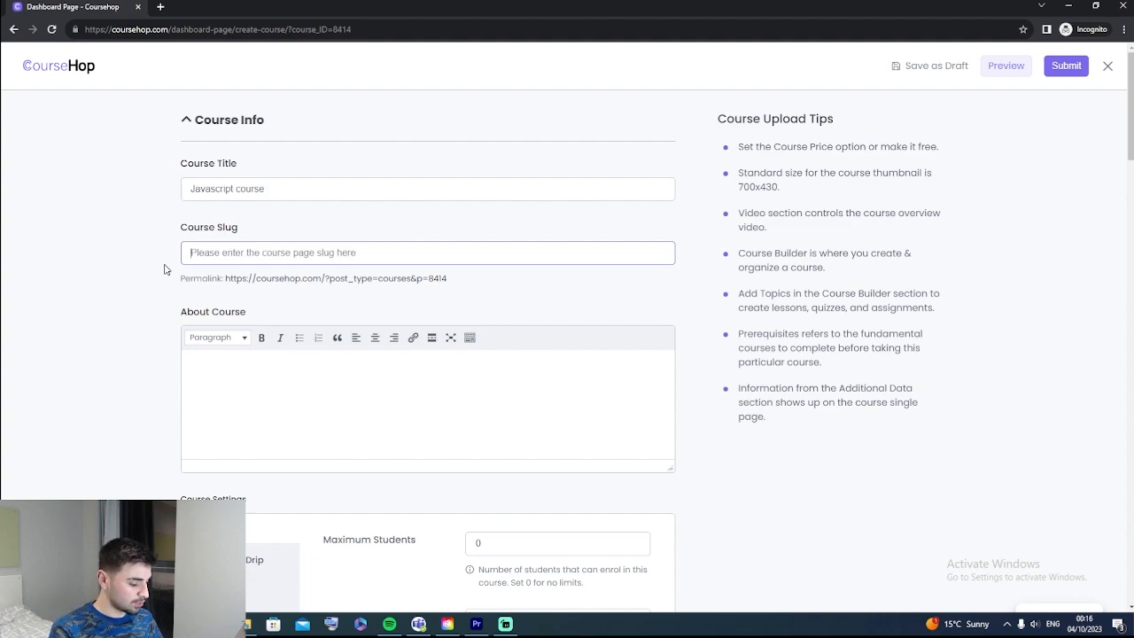
type("lear")
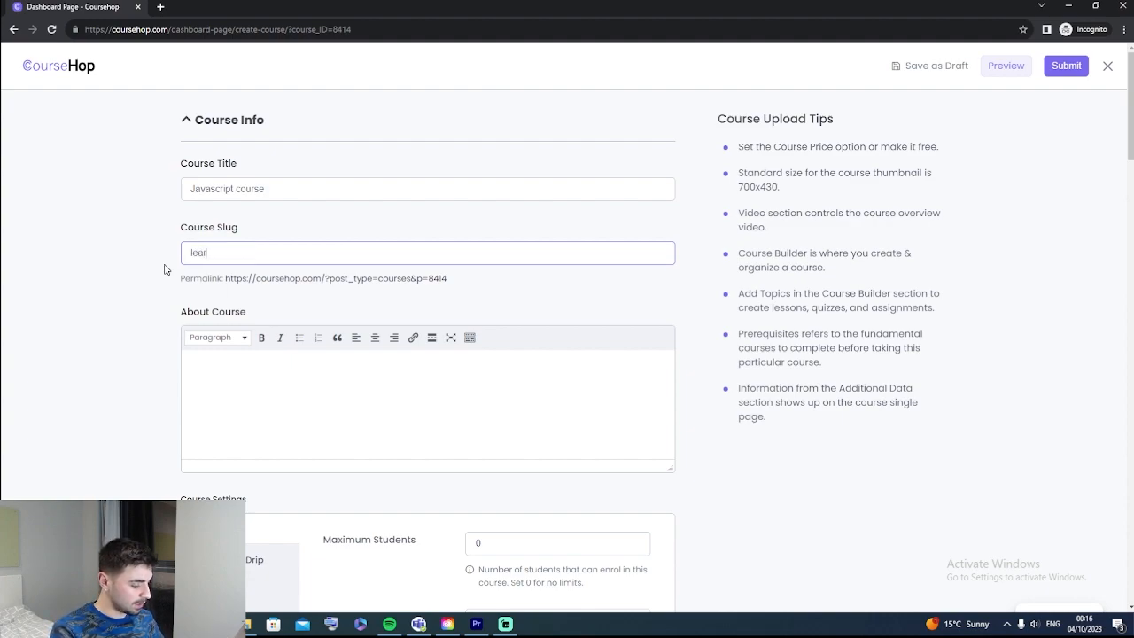
type("n-js")
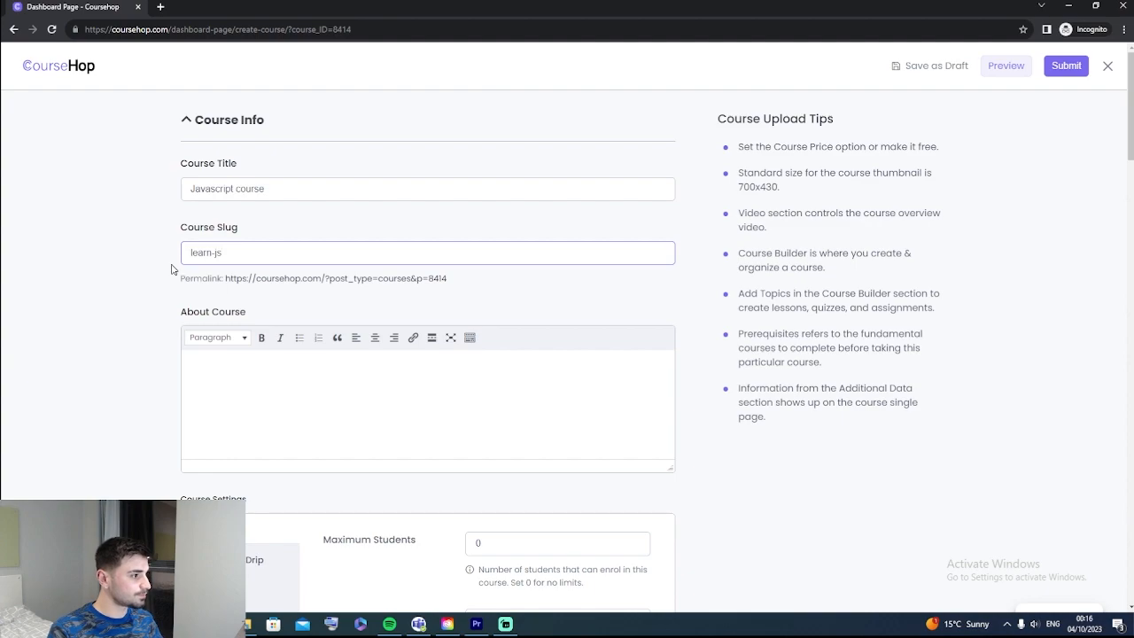
left_click(326, 307)
left_click_drag(450, 280, 227, 280)
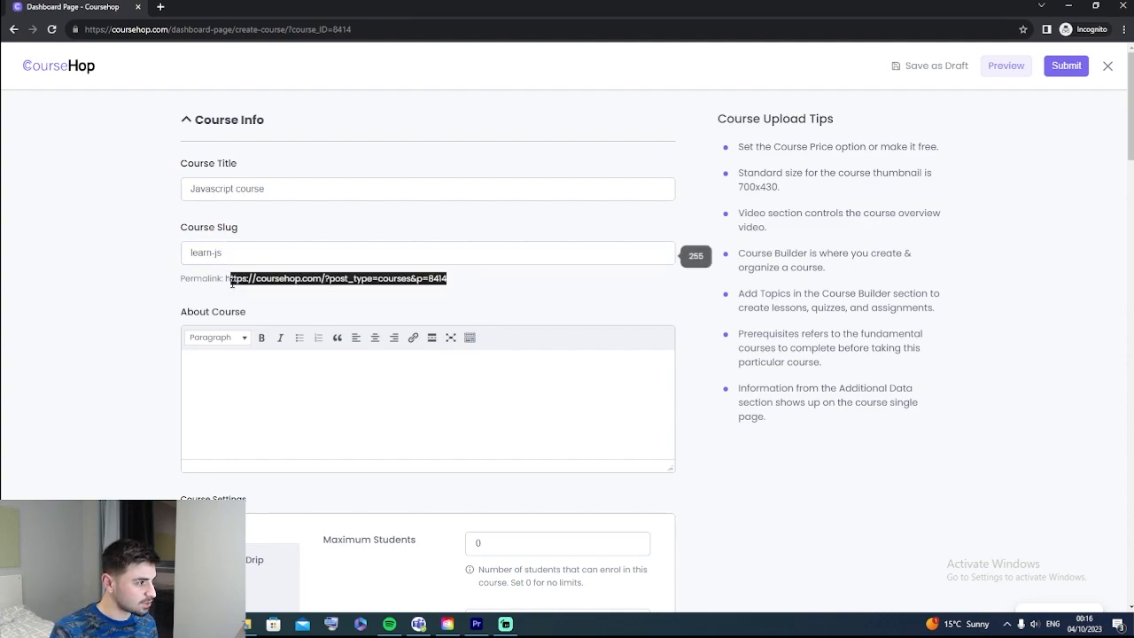
left_click(365, 304)
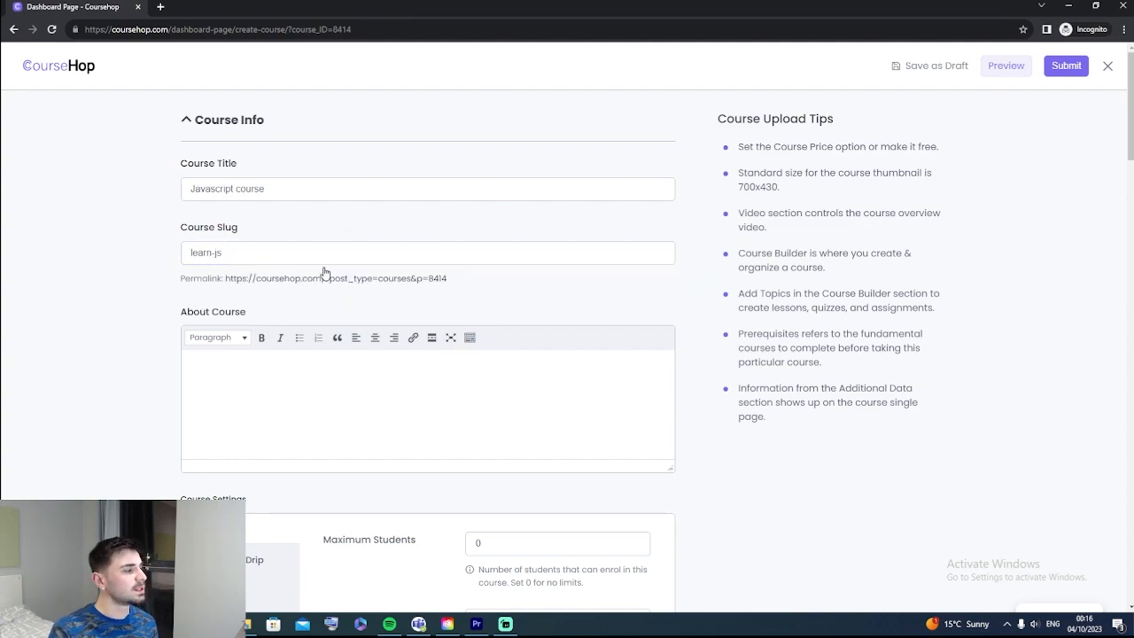
- Fill in the About Course text with a course description about giving students a solid foundation in JavaScript programming
left_click_drag(350, 30, 87, 42)
left_click(77, 223)
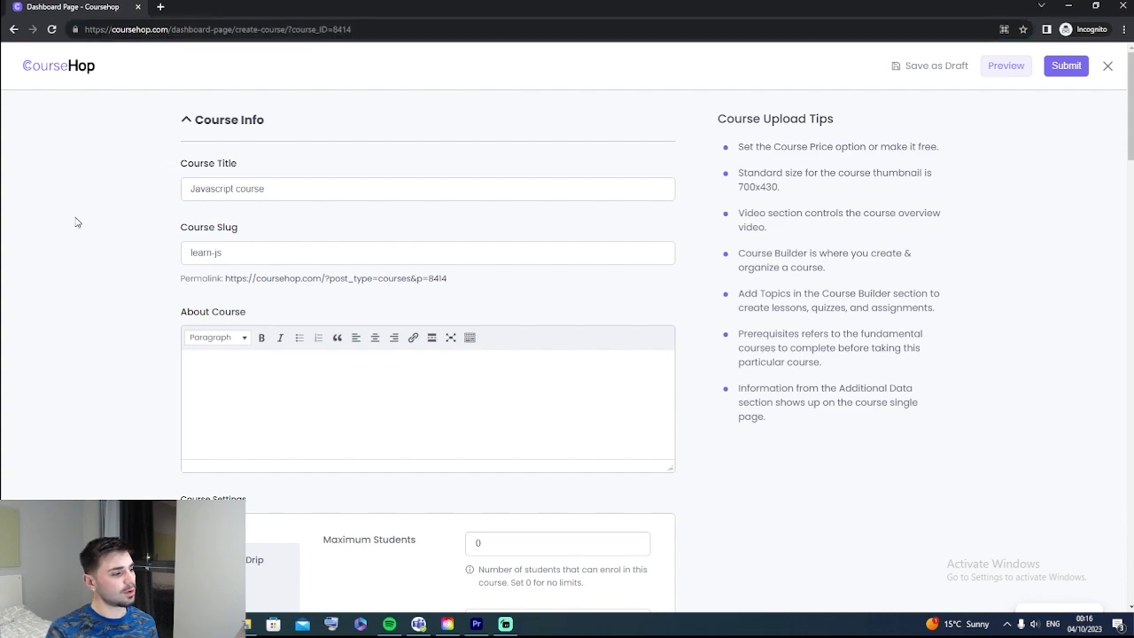
scroll(88, 228, "down", 2)
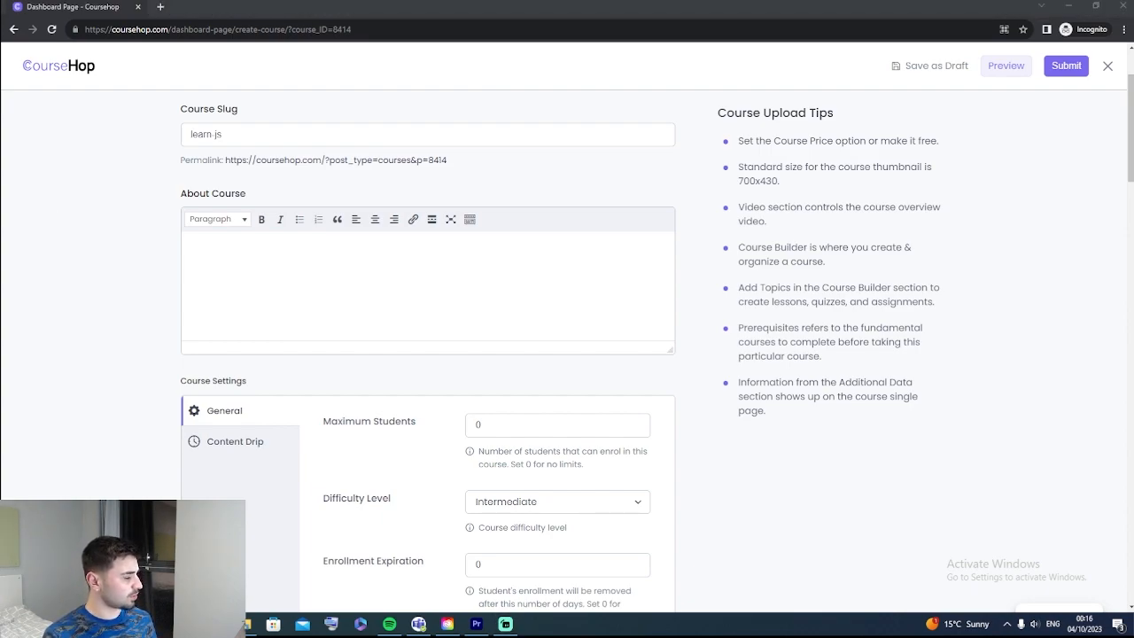
left_click(207, 250)
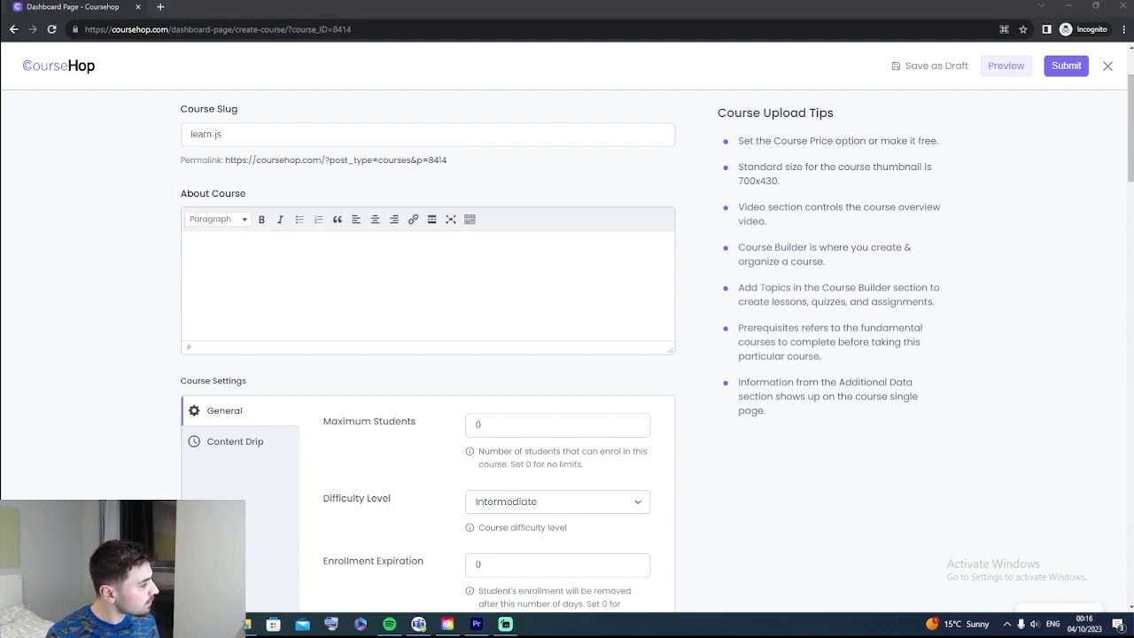
left_click(249, 307)
type("Course Description: This course is designed to provide students with a solid foundation in JavaScript programming. Whether you're a complete beginner or have some programming experience, this course will take you from the basics to a deeper understanding of JavaScript, its core features, and how to build interactive web applications.")
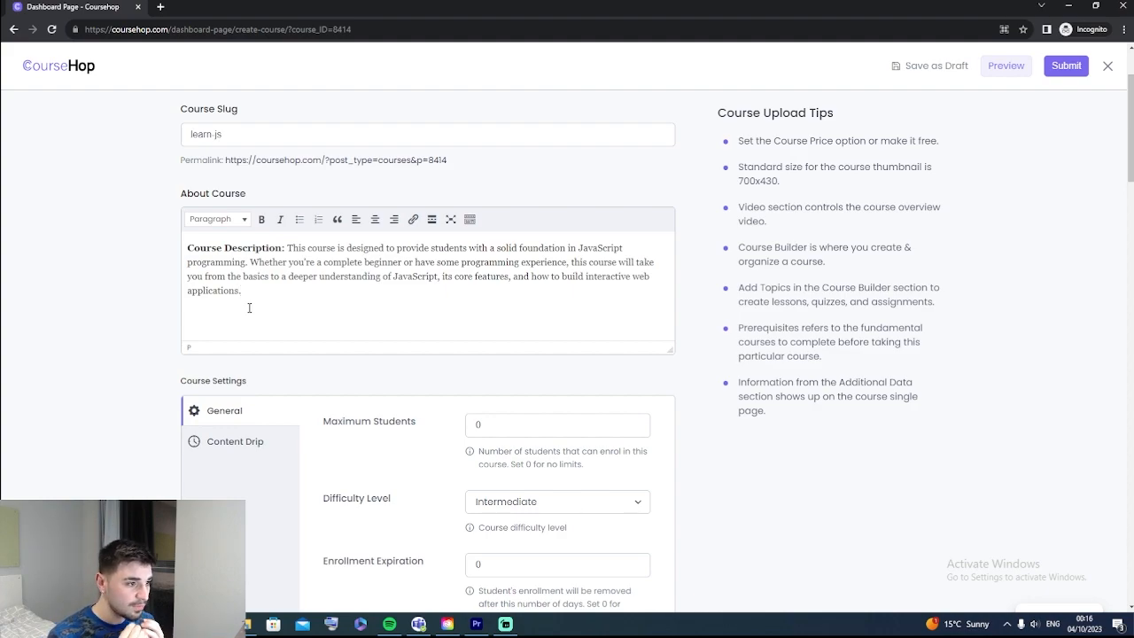
- Set the course's difficulty level to Beginner in the general course settings
scroll(249, 308, "down", 2)
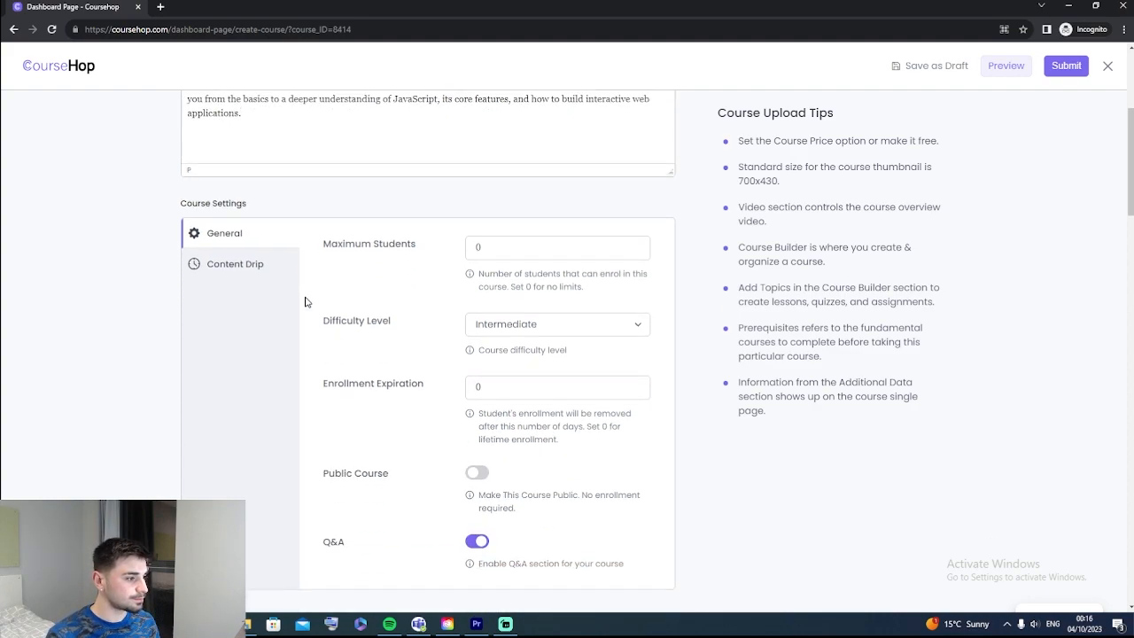
left_click(556, 251)
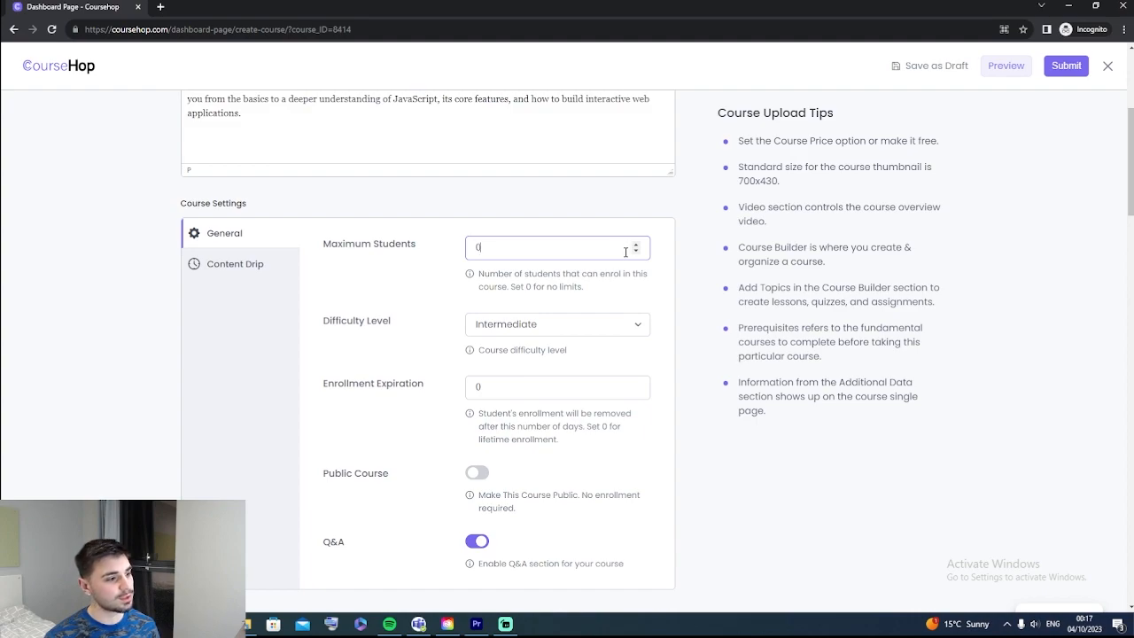
left_click(562, 330)
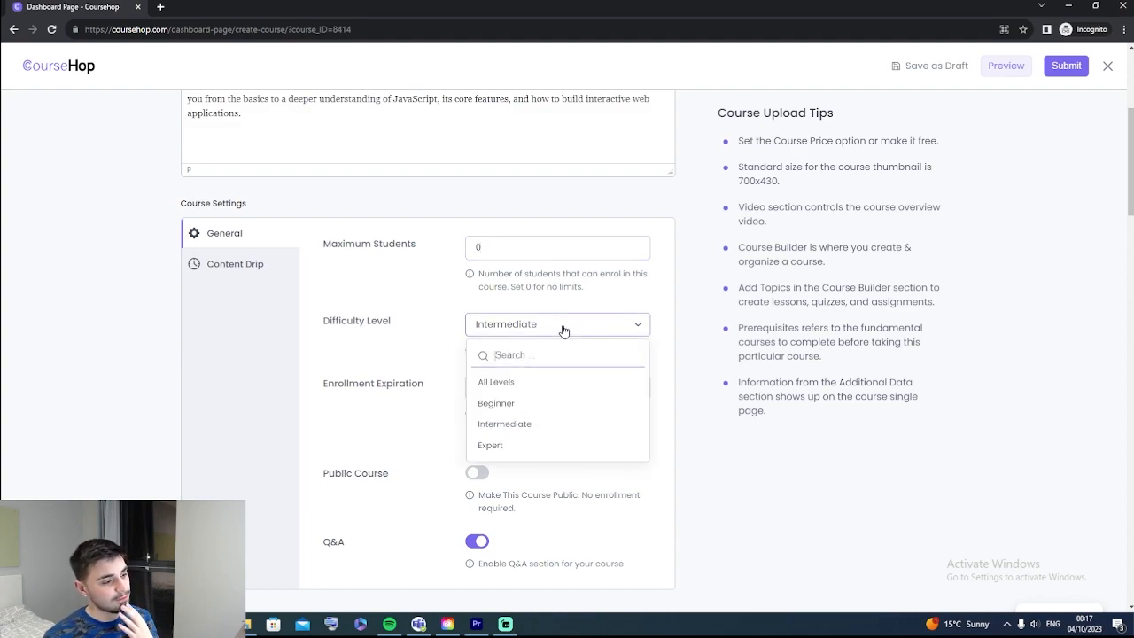
left_click(498, 401)
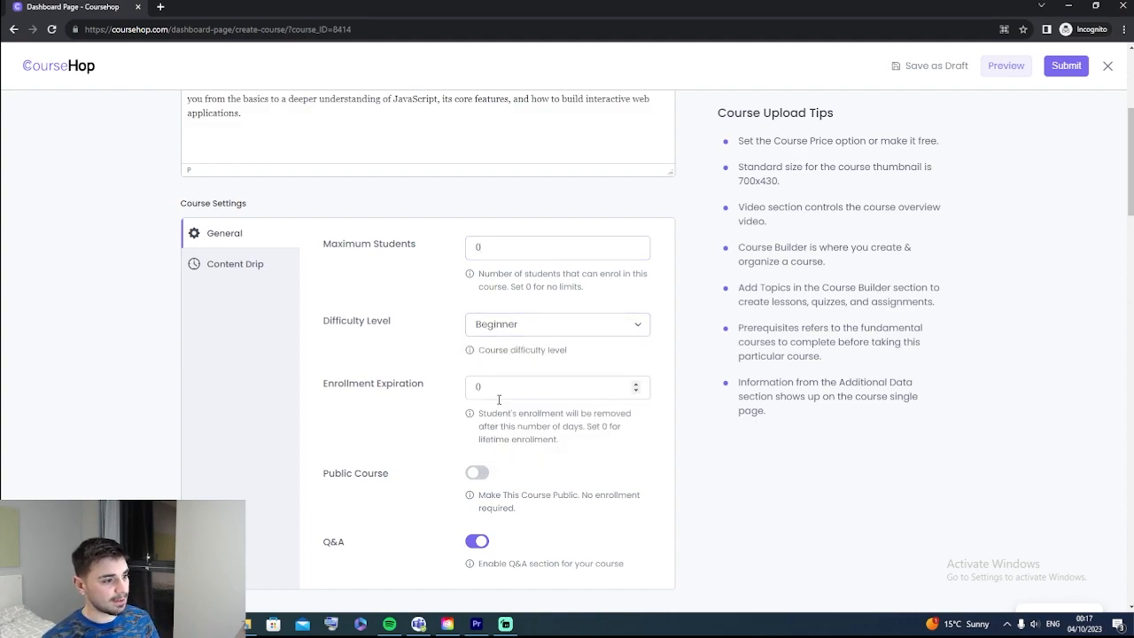
- Try an enrollment expiration of 60 days and return it to 0 for lifetime enrollment
scroll(524, 363, "down", 1)
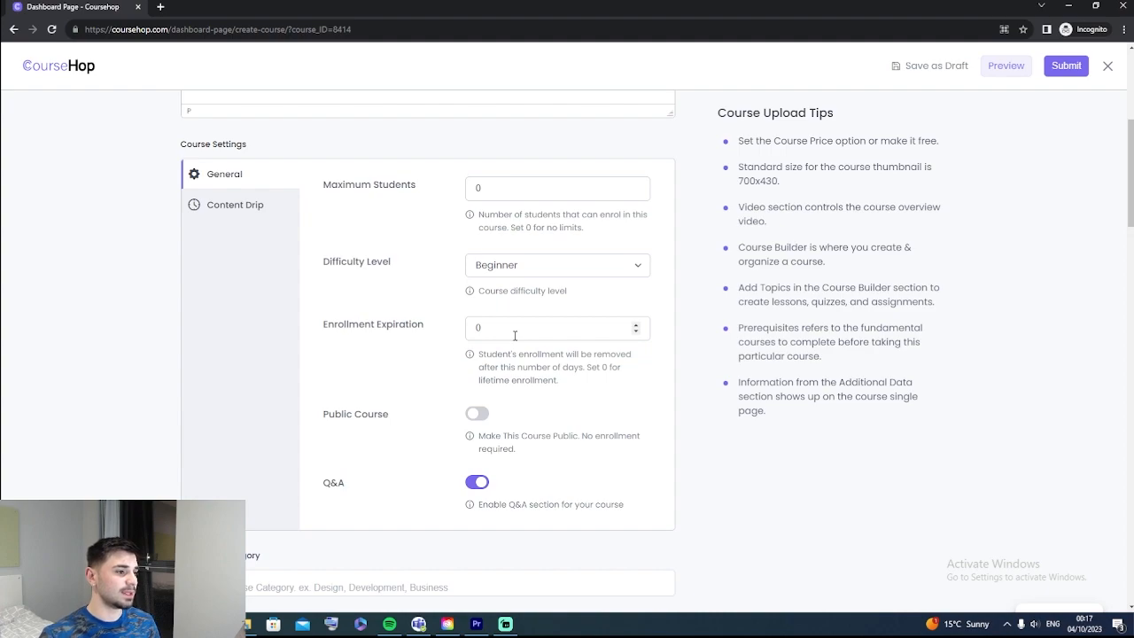
double_click(515, 336)
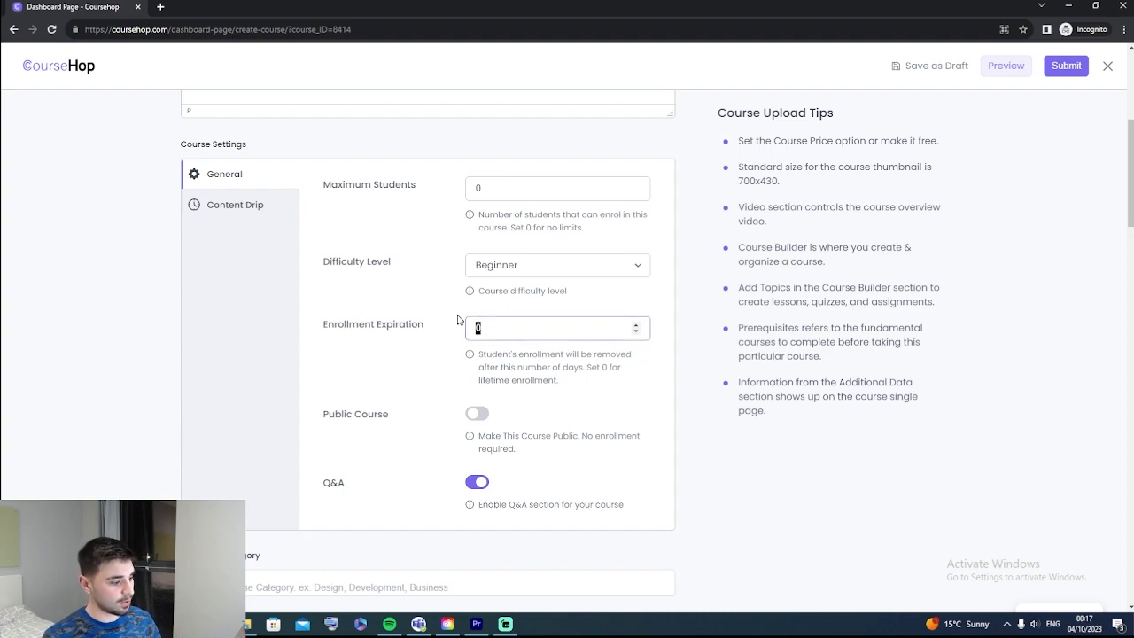
type("60")
left_click(420, 371)
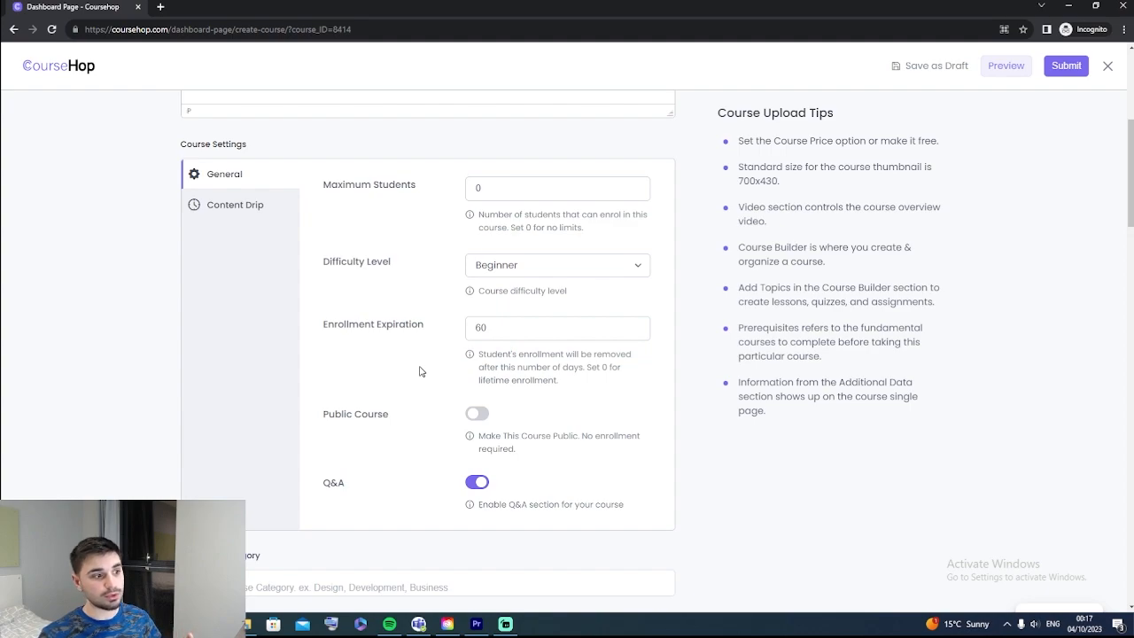
double_click(516, 327)
key("BackSpace")
type("0")
left_click(400, 364)
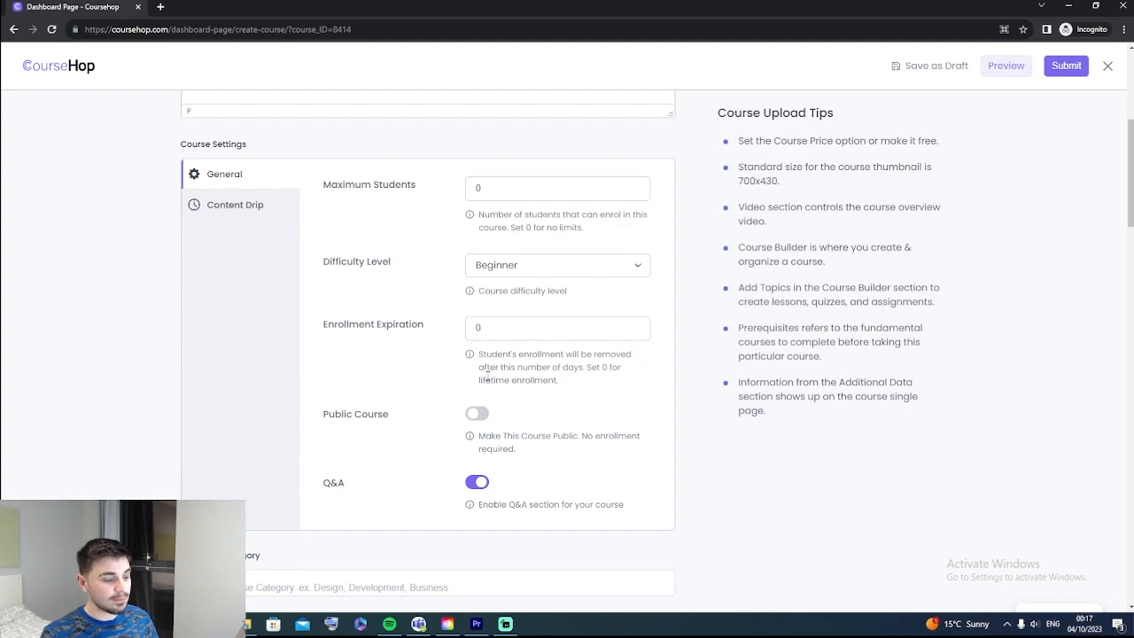
- Try the Public Course option, switch it off again, and read through the Q&A setting below it
left_click(480, 418)
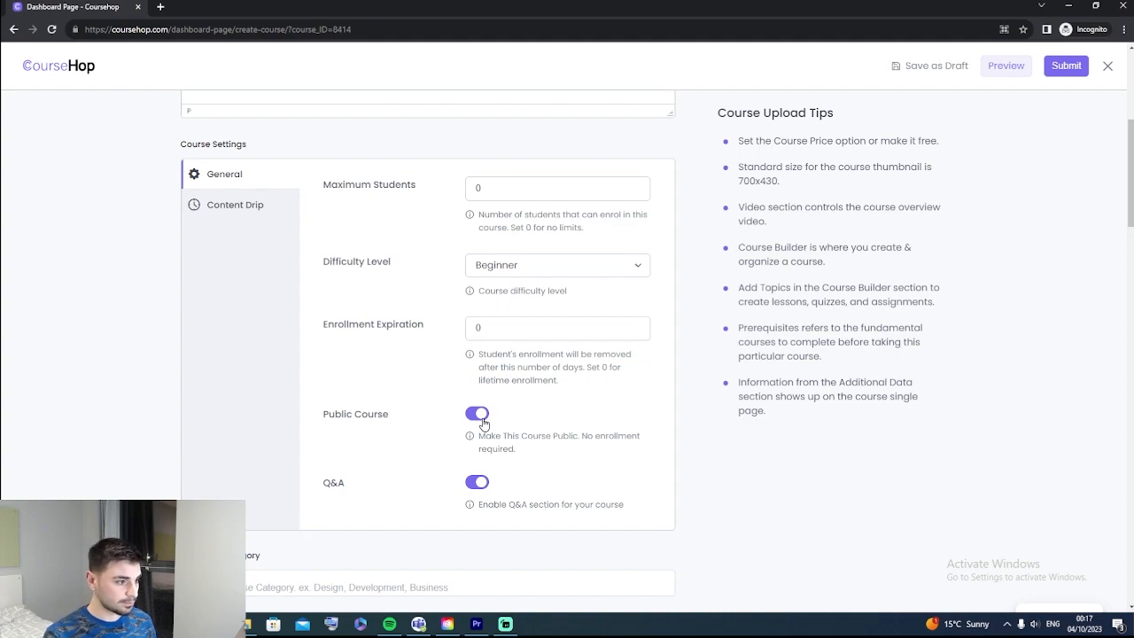
left_click(482, 423)
scroll(413, 422, "down", 1)
left_click_drag(413, 423, 310, 425)
left_click(418, 462)
left_click_drag(631, 457, 494, 458)
left_click(493, 457)
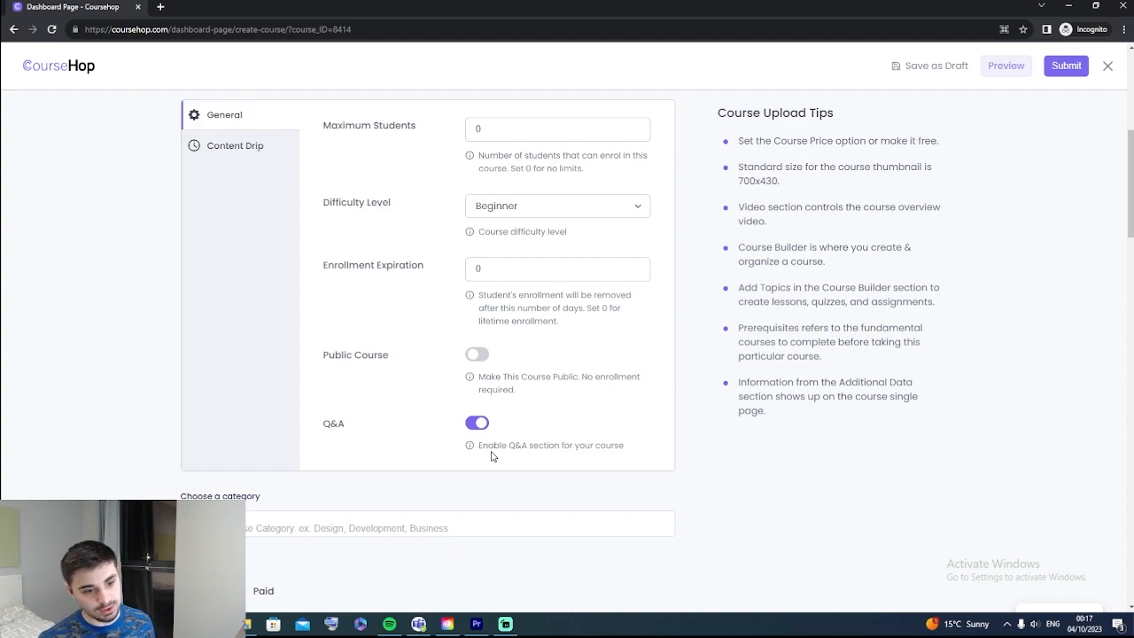
- Assign the course to the IT & Software category
scroll(522, 460, "down", 2)
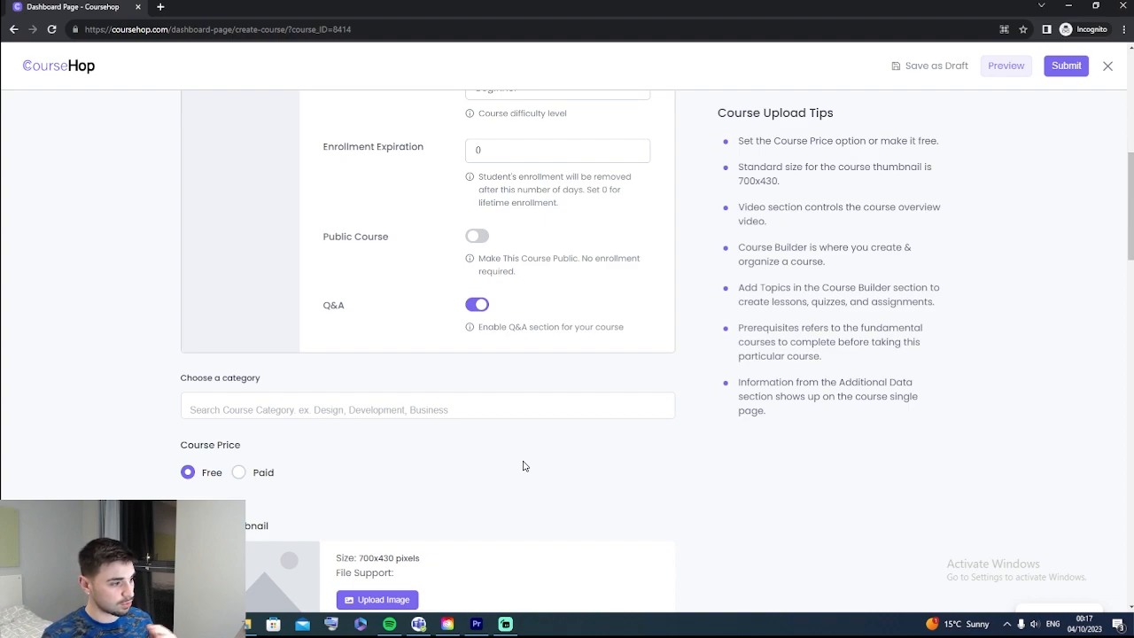
left_click(306, 405)
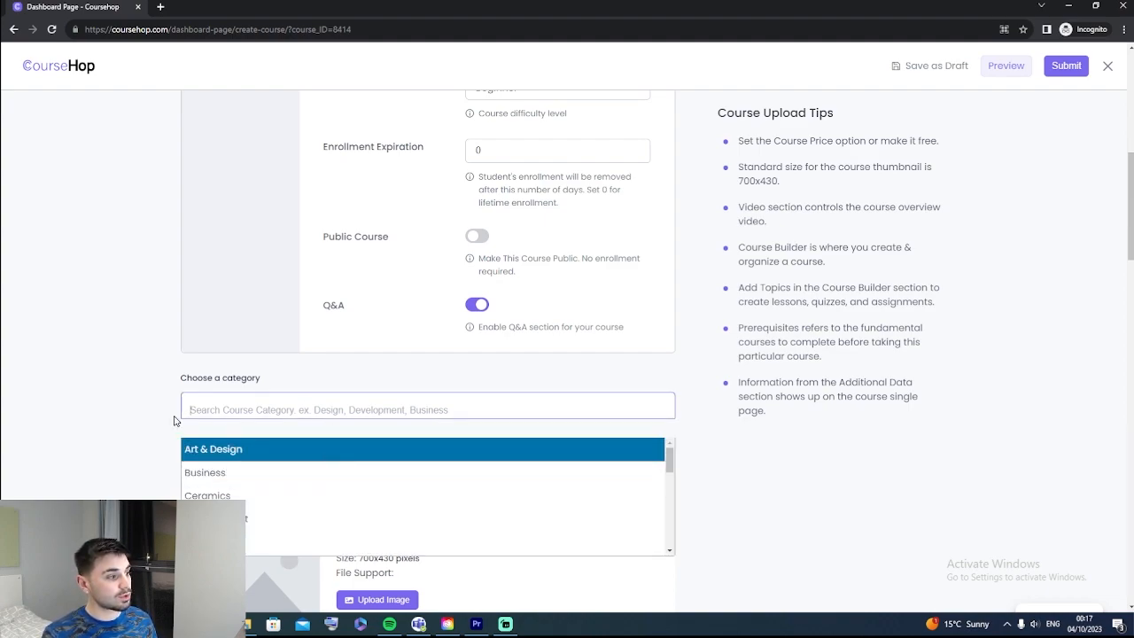
scroll(276, 467, "down", 2)
left_click(255, 464)
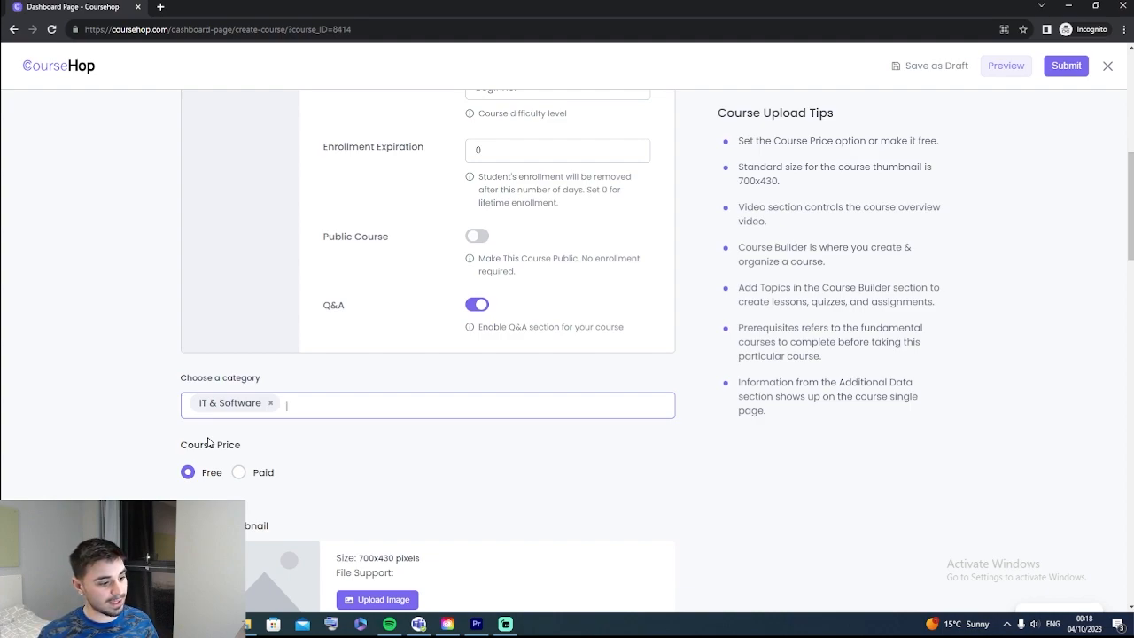
- Open the site's Contact Us page in a duplicate browser tab and look over its contact form and support email
scroll(113, 221, "up", 6)
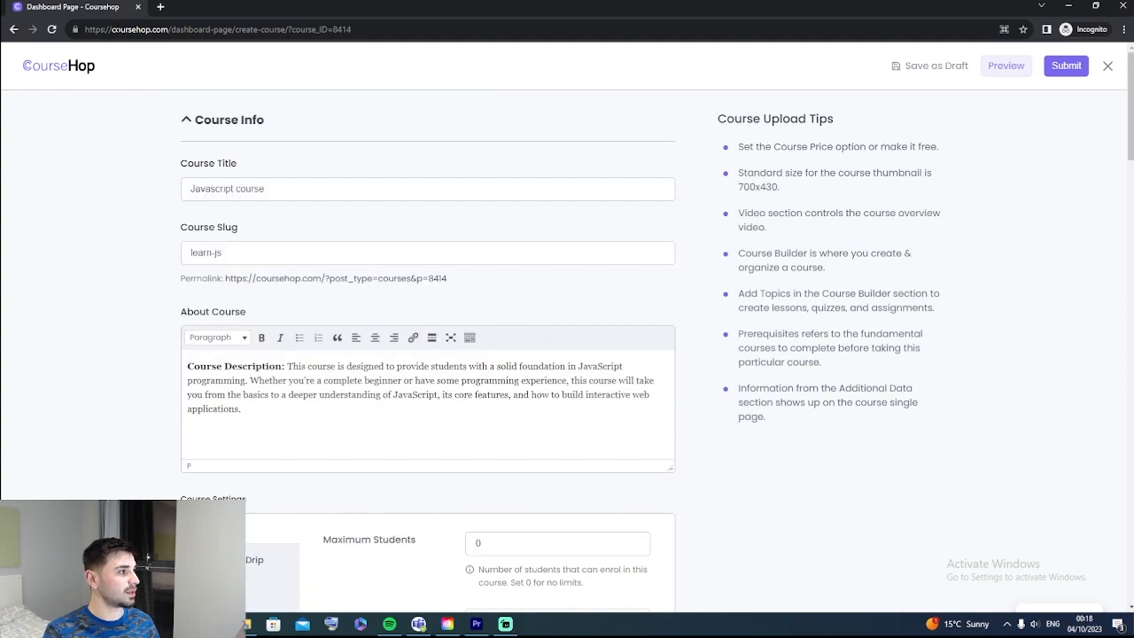
right_click(110, 10)
left_click(146, 83)
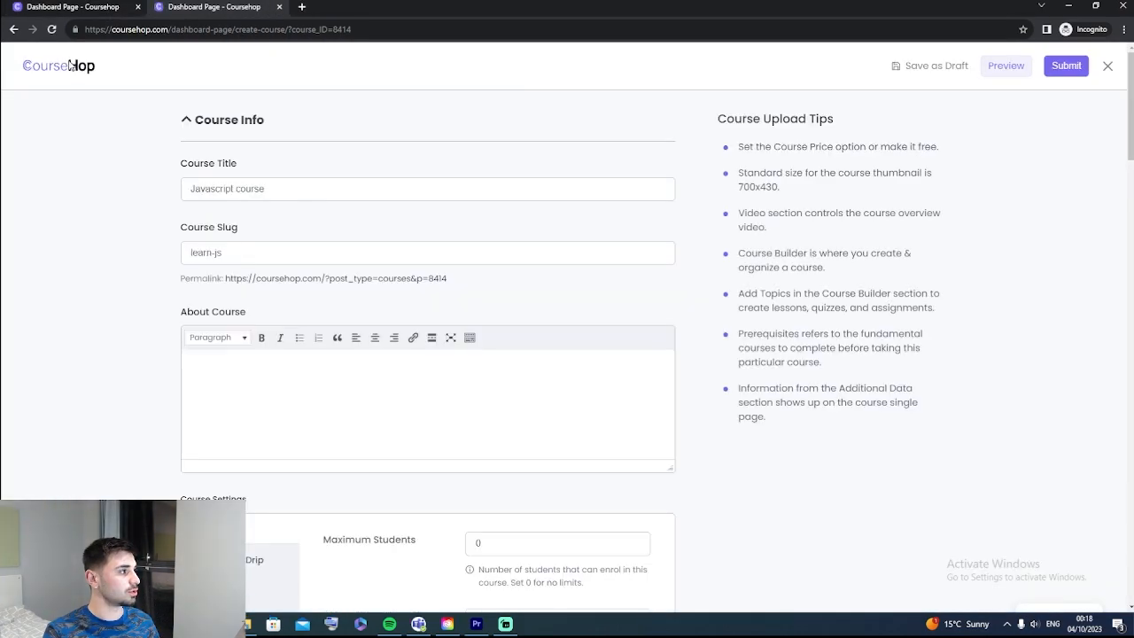
left_click(14, 30)
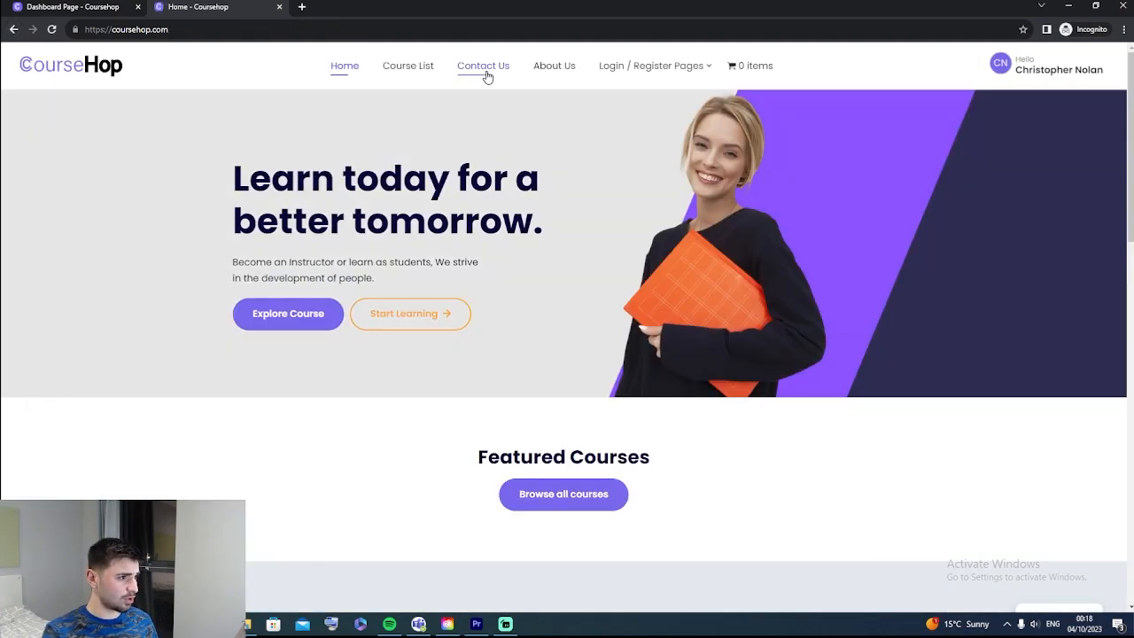
left_click(486, 71)
scroll(435, 423, "down", 4)
scroll(447, 425, "up", 1)
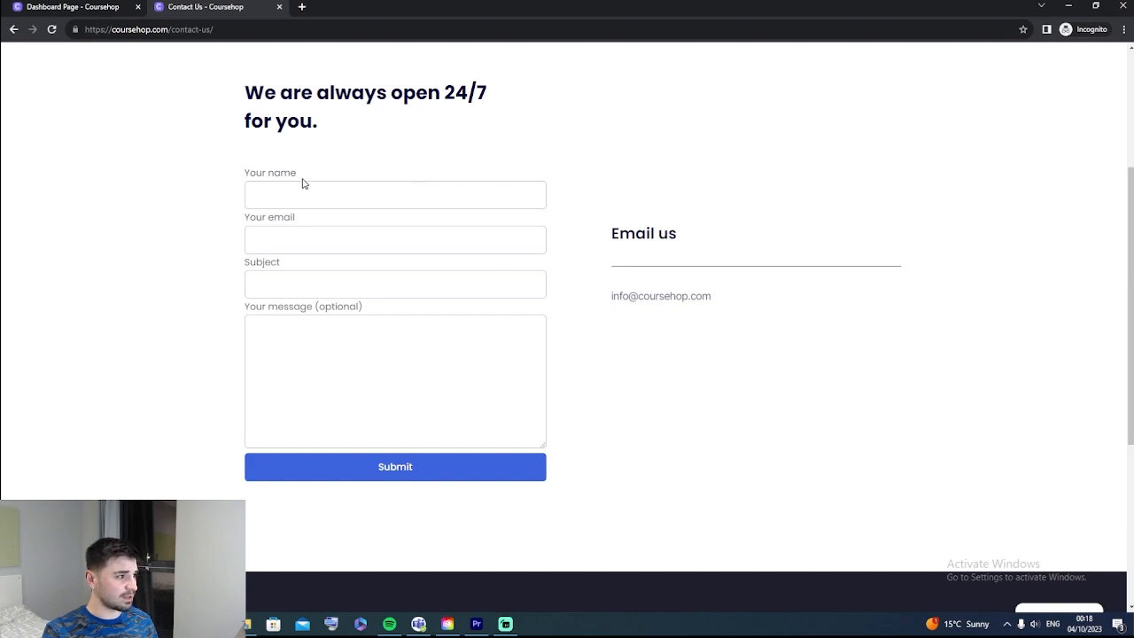
left_click(301, 329)
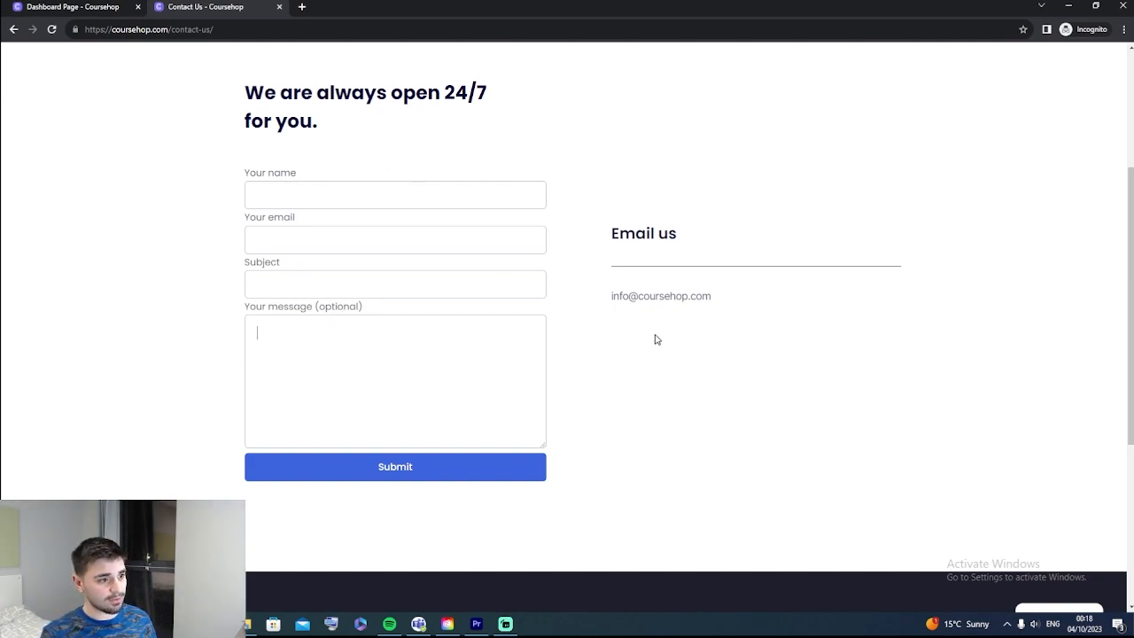
- Return to the course form, try Paid pricing by entering and clearing a regular price, and switch the course back to Free
left_click(76, 7)
scroll(281, 413, "down", 3)
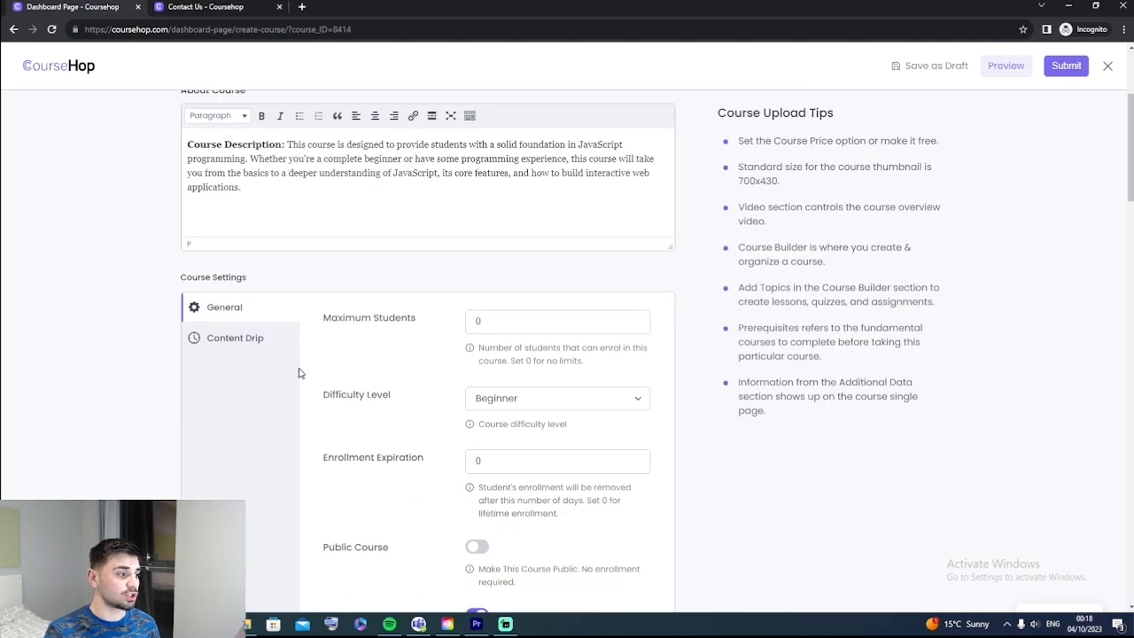
scroll(281, 413, "down", 5)
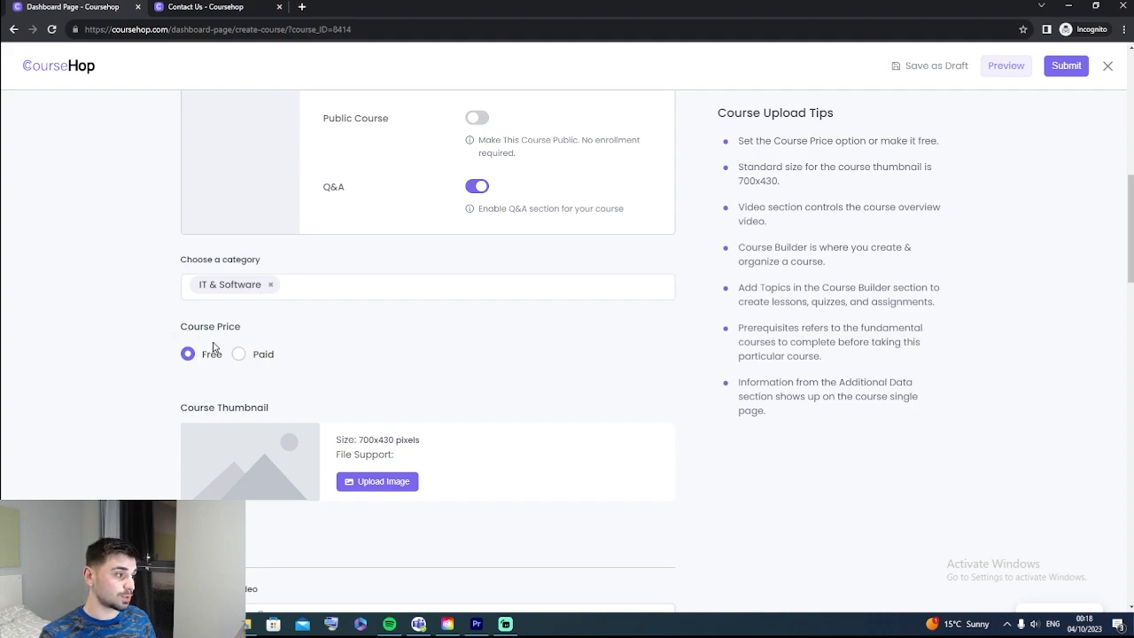
left_click(237, 355)
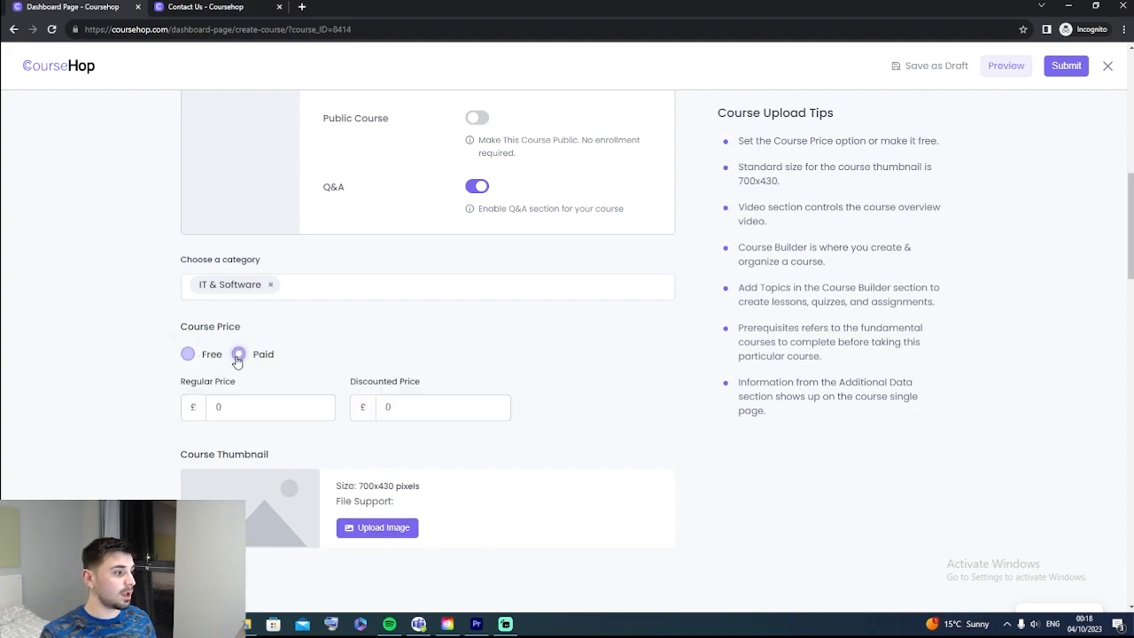
double_click(213, 407)
type("609")
key("BackSpace")
key("BackSpace")
key("BackSpace")
double_click(381, 407)
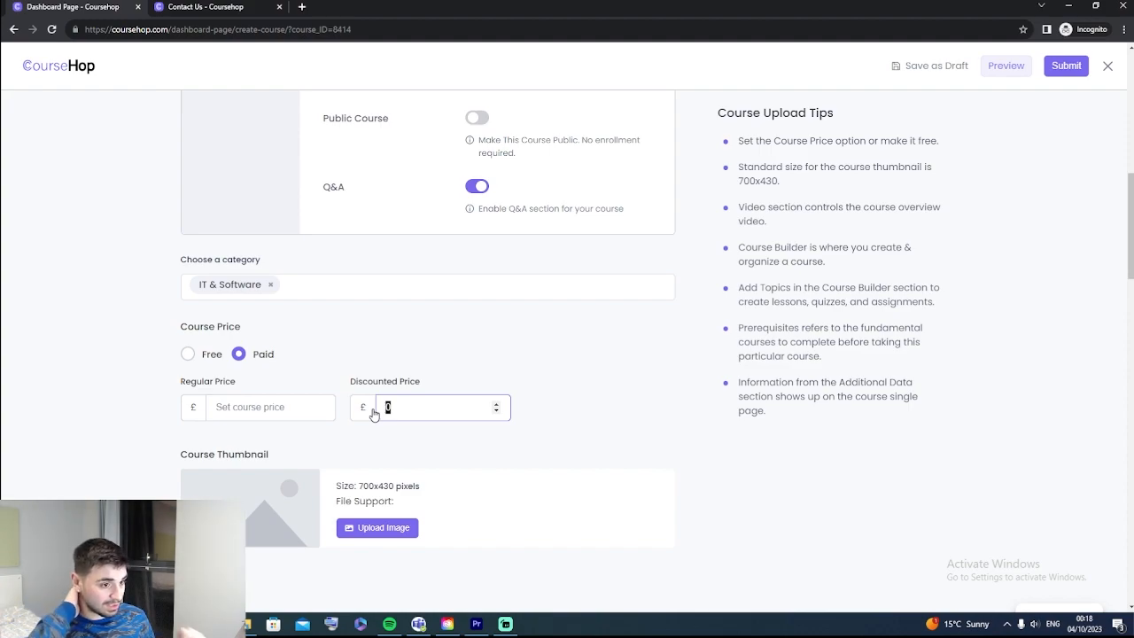
left_click(191, 356)
- Use the existing Home-Cover 1.jpg image from the media library as the course thumbnail
scroll(292, 426, "down", 1)
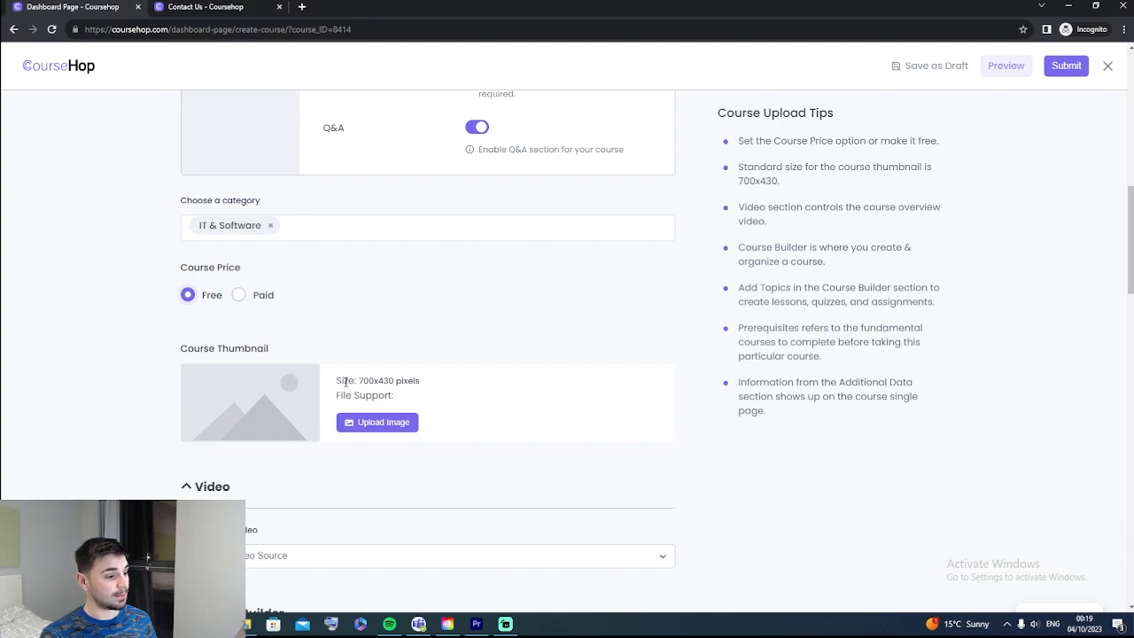
left_click(381, 427)
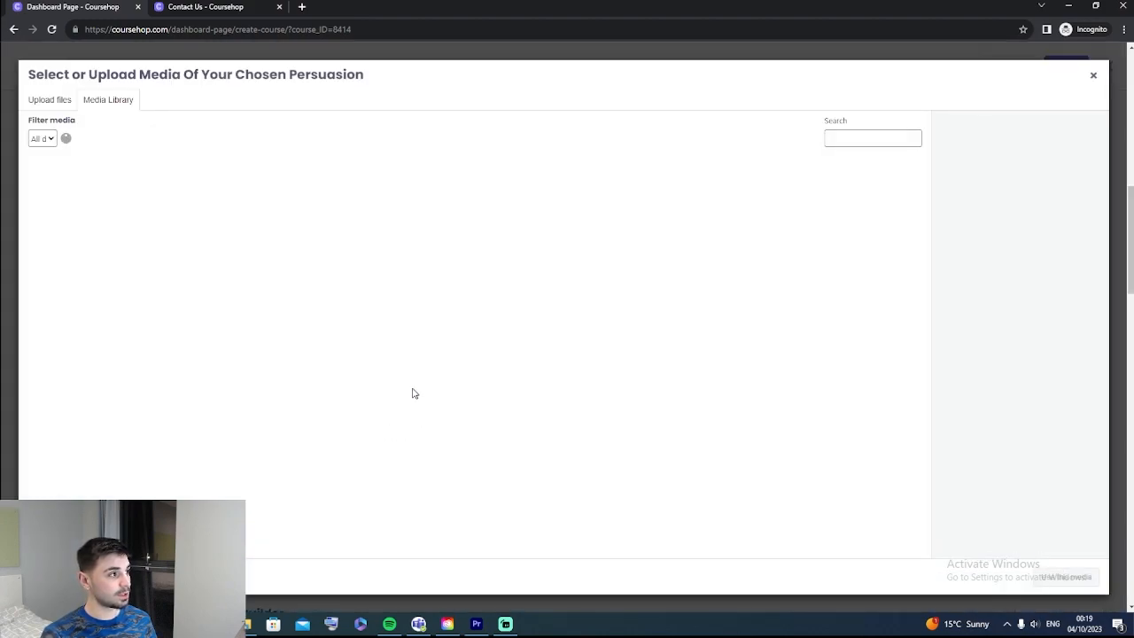
left_click(86, 204)
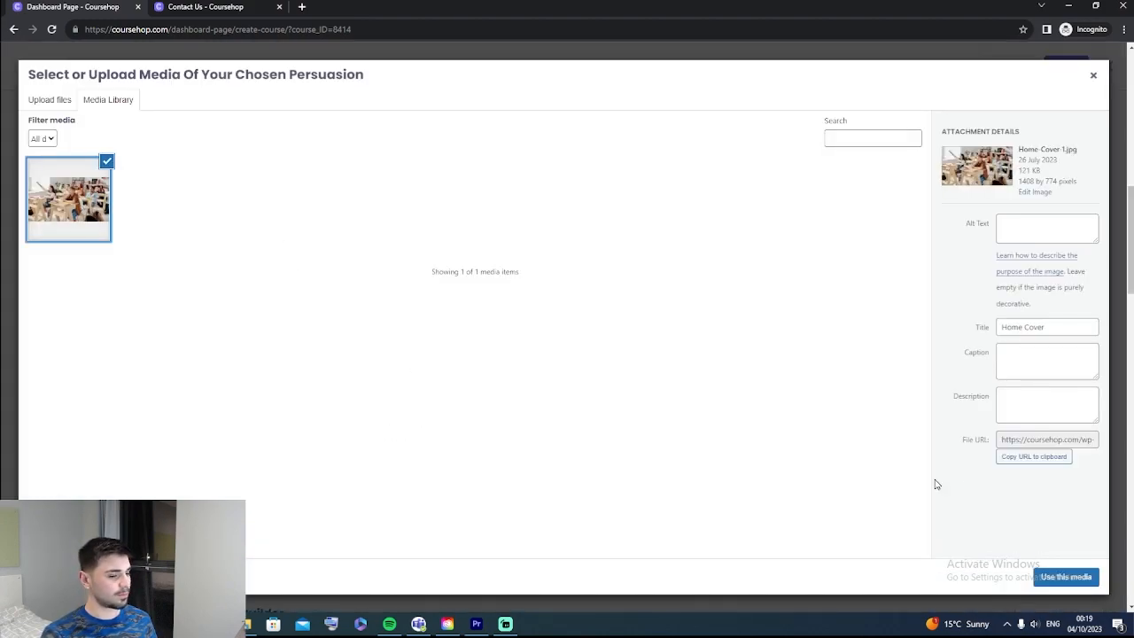
left_click(1066, 577)
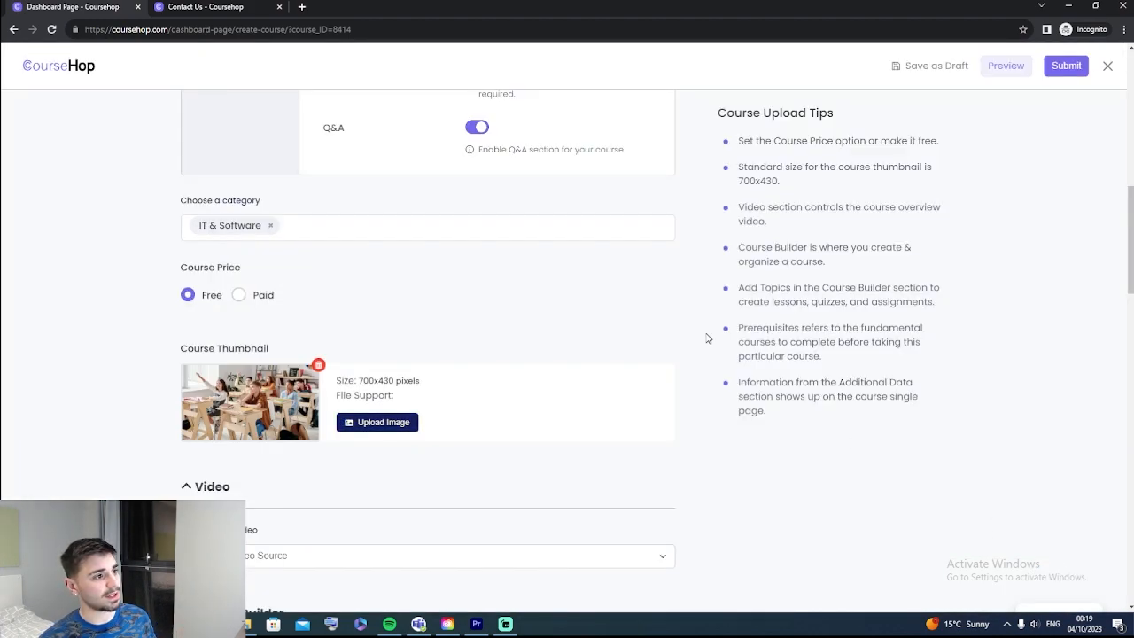
- Try Vimeo as the course intro video source and activate its video URL field
scroll(555, 390, "down", 1)
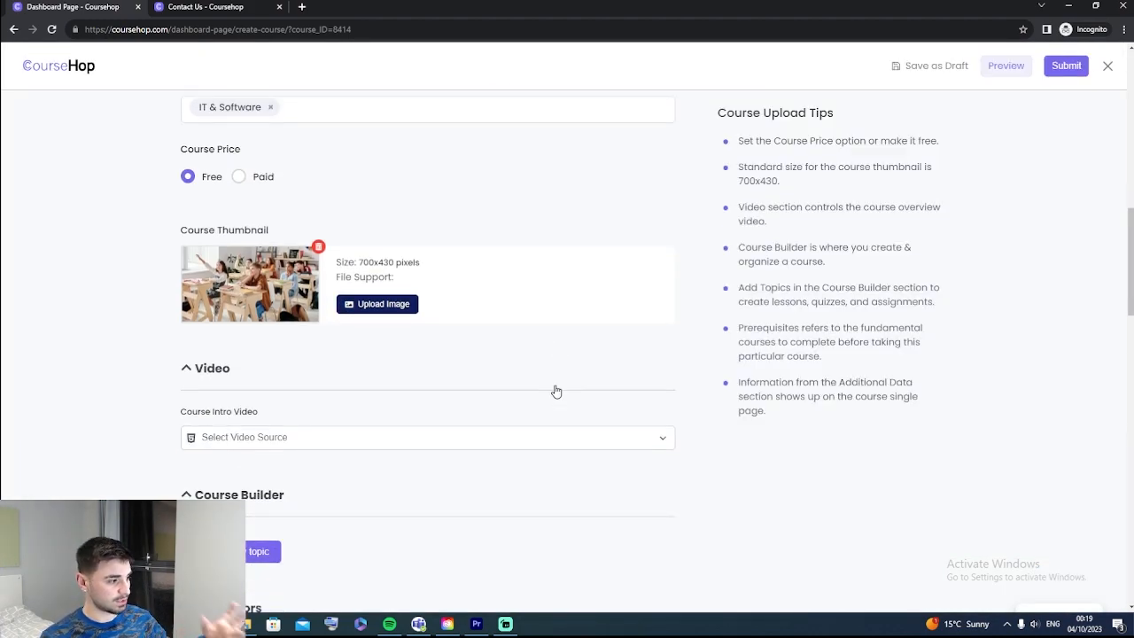
left_click(326, 438)
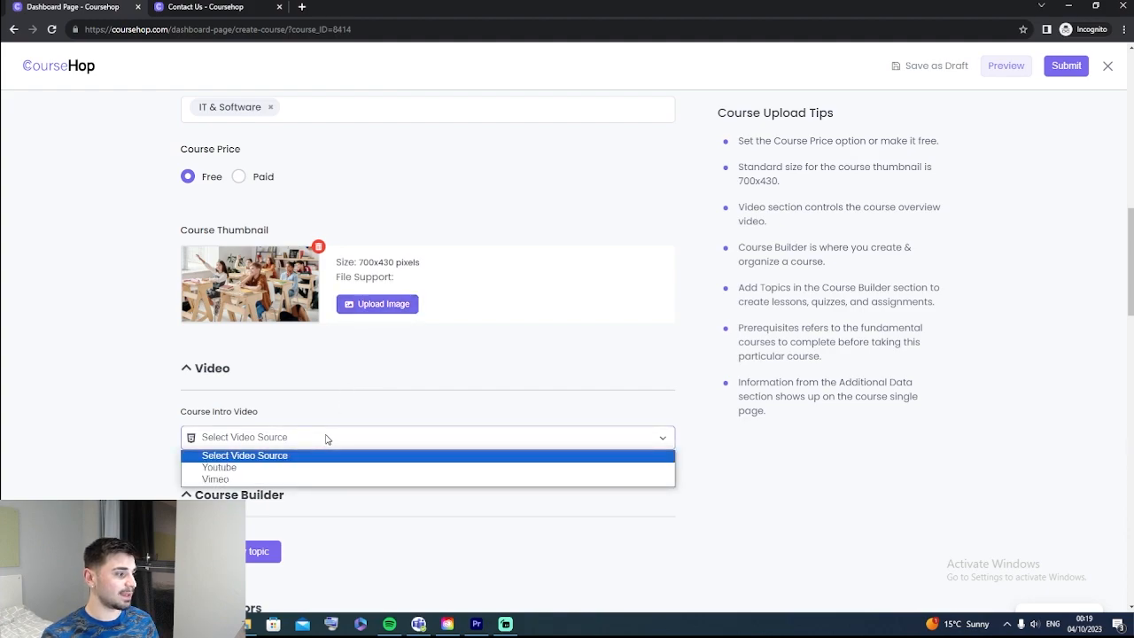
left_click(328, 479)
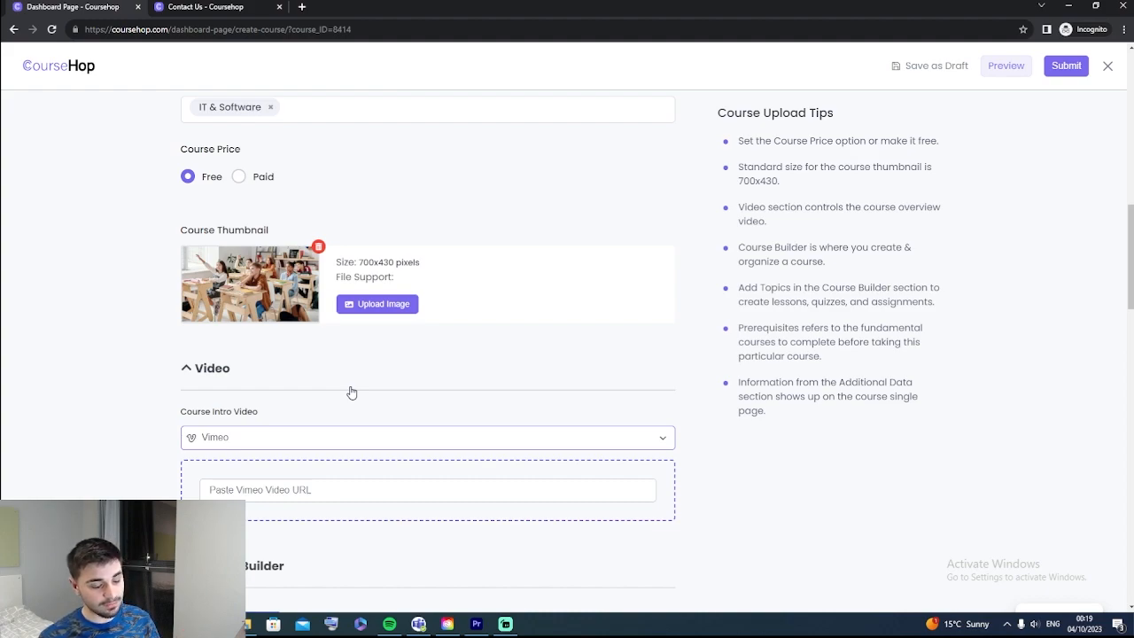
left_click(293, 487)
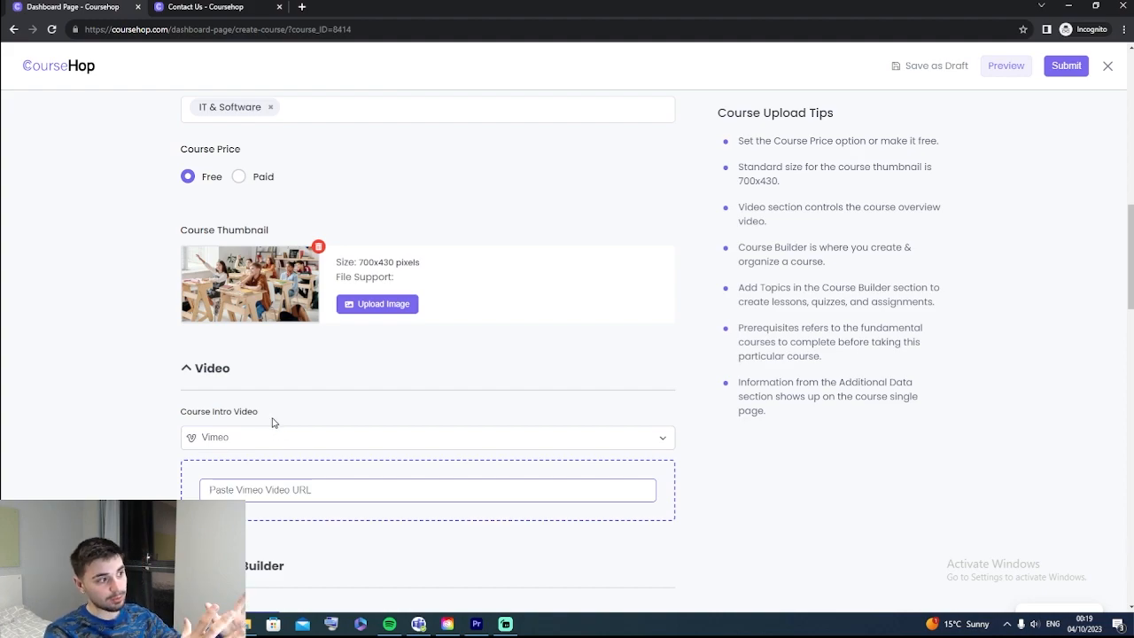
- Set the course intro video source to Youtube
scroll(273, 423, "down", 3)
left_click(273, 202)
left_click(271, 235)
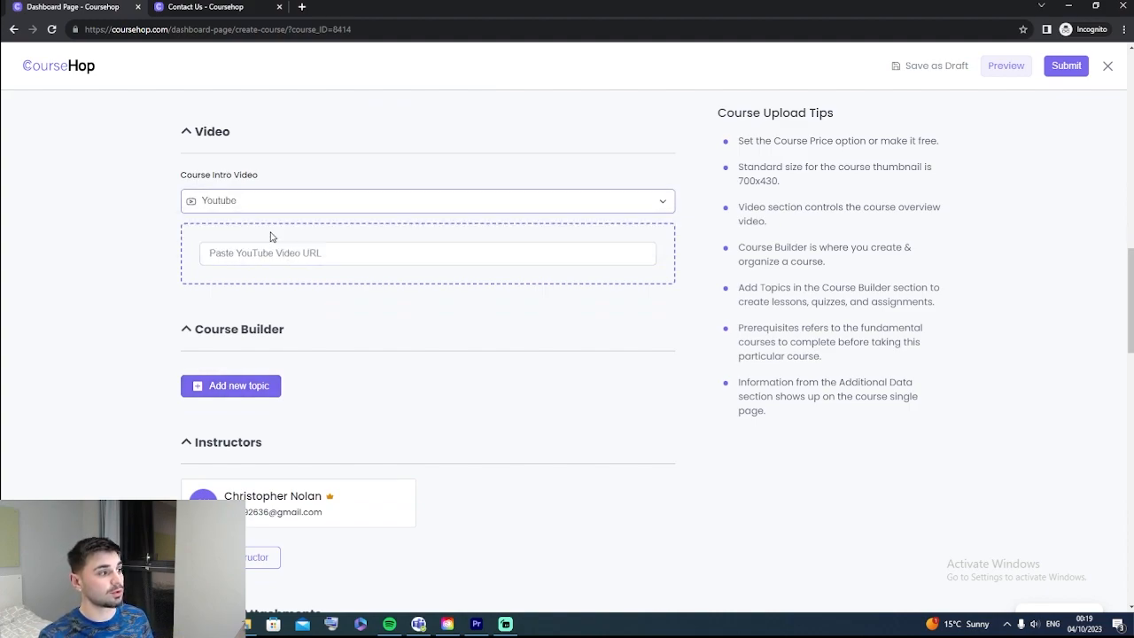
- Set the course intro video source to Vimeo
left_click(278, 195)
left_click(266, 243)
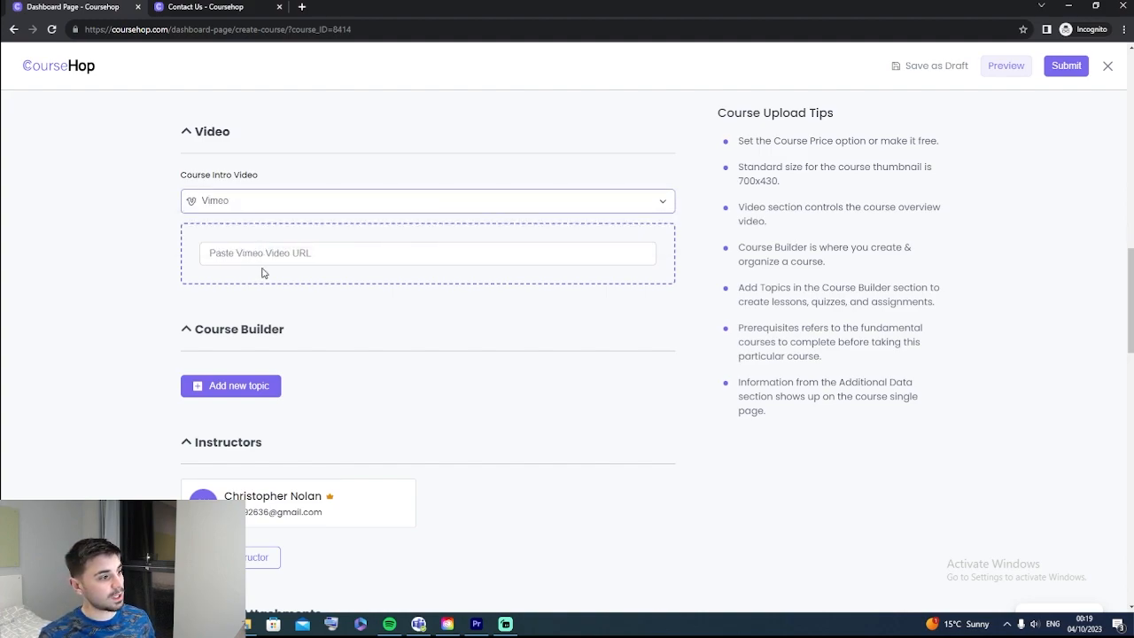
- Add a course topic named Coding, with a summary listing prerequisites such as basic understanding of HTML and CSS and a text editor
scroll(248, 342, "down", 1)
double_click(271, 271)
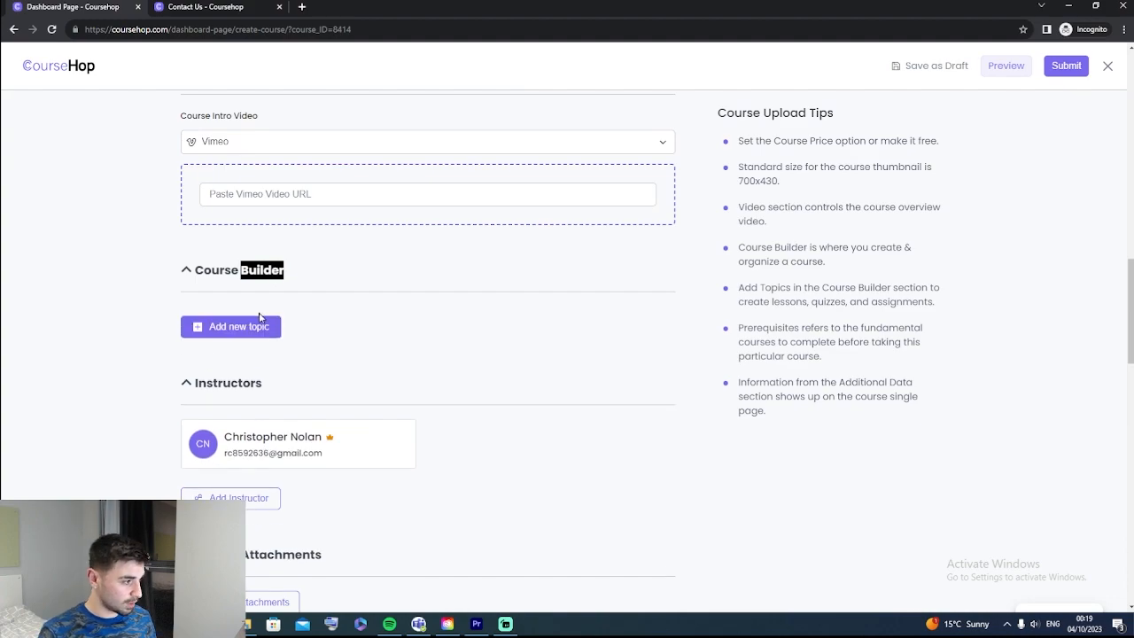
left_click(254, 327)
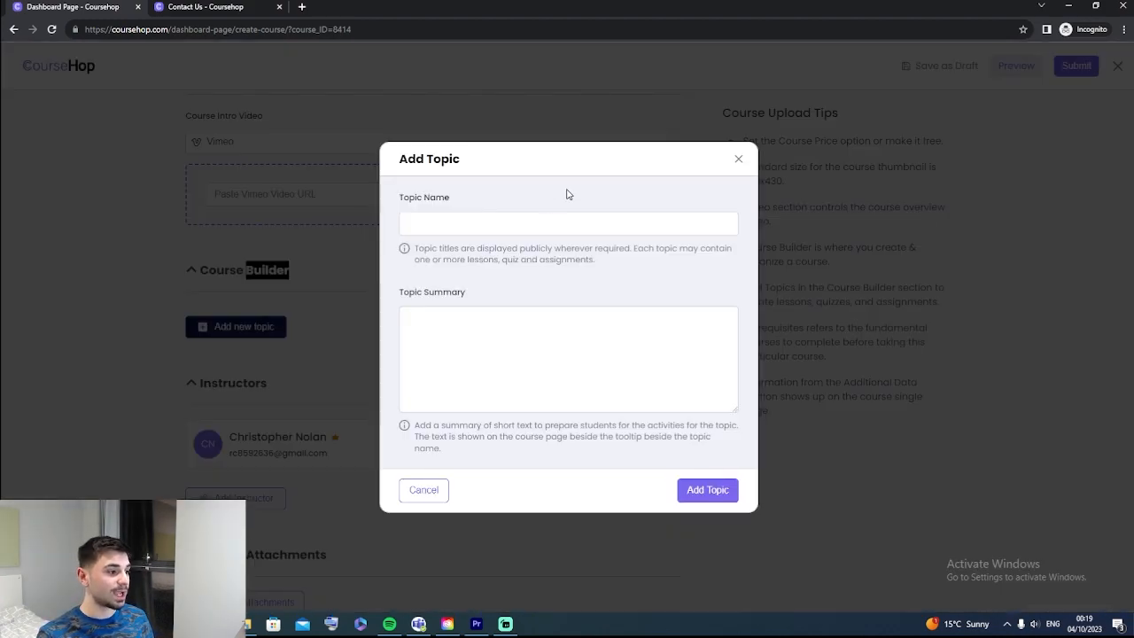
left_click(506, 223)
type("Coding")
left_click(433, 330)
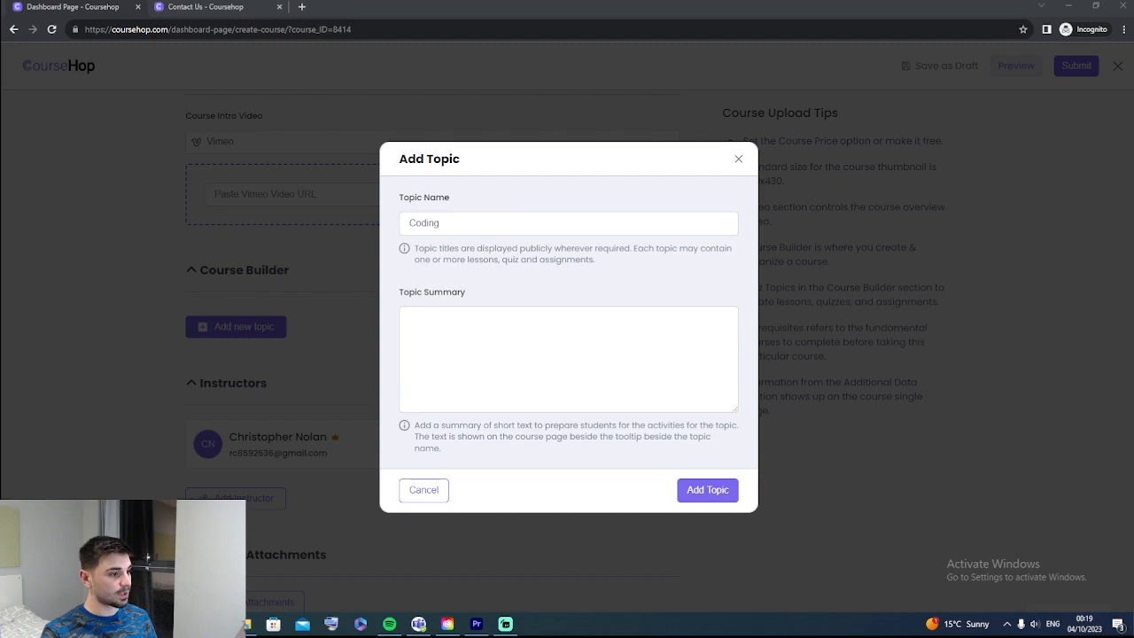
left_click(461, 317)
type("Prerequisites:  Basic understanding of HTML and CSS A text editor (e.g., Visual Studio Code) installed on your c")
left_click(716, 489)
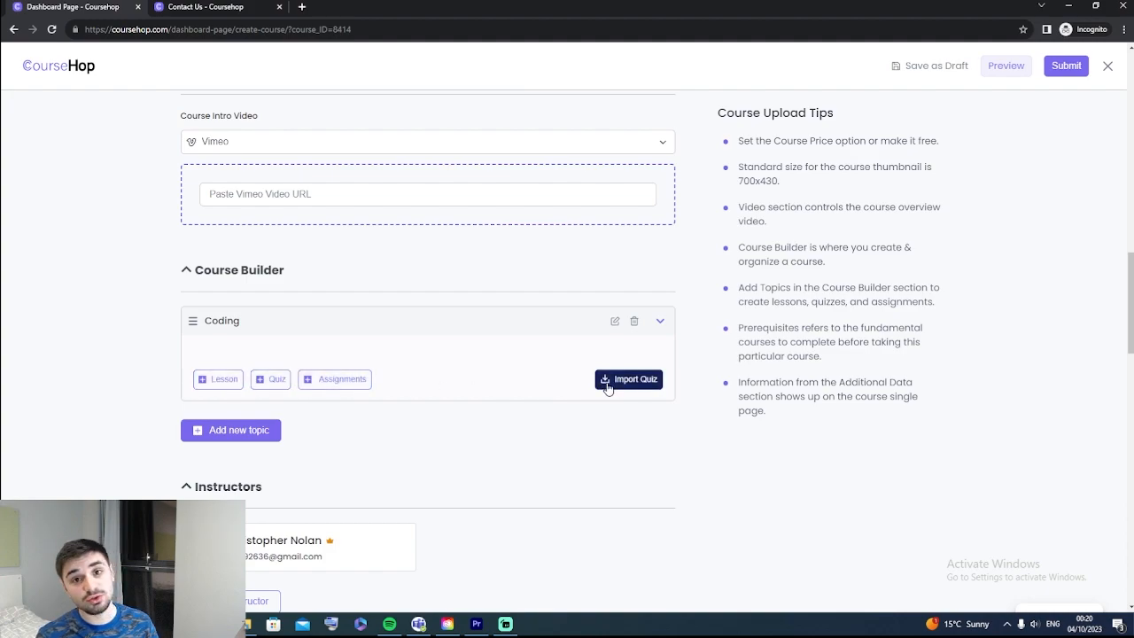
- Start a lesson named Lesson 1 in the Coding topic, with bulleted content from "What is JavaScript?" to "Variables, data types, and basic operators."
left_click(218, 380)
key("ctrl+a")
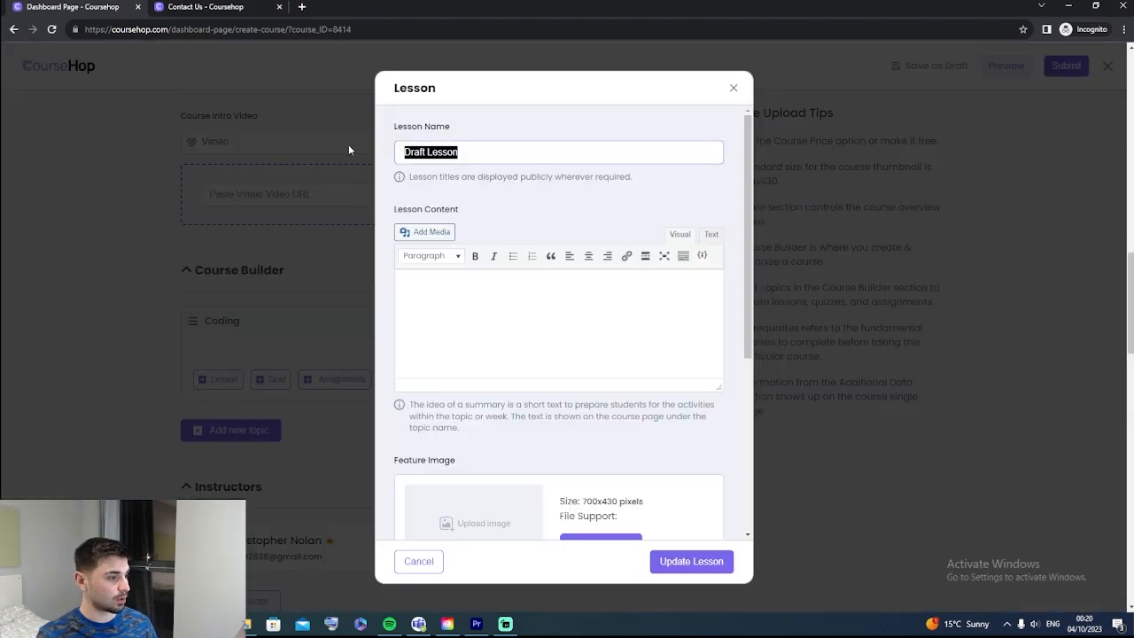
type("Lesson 1")
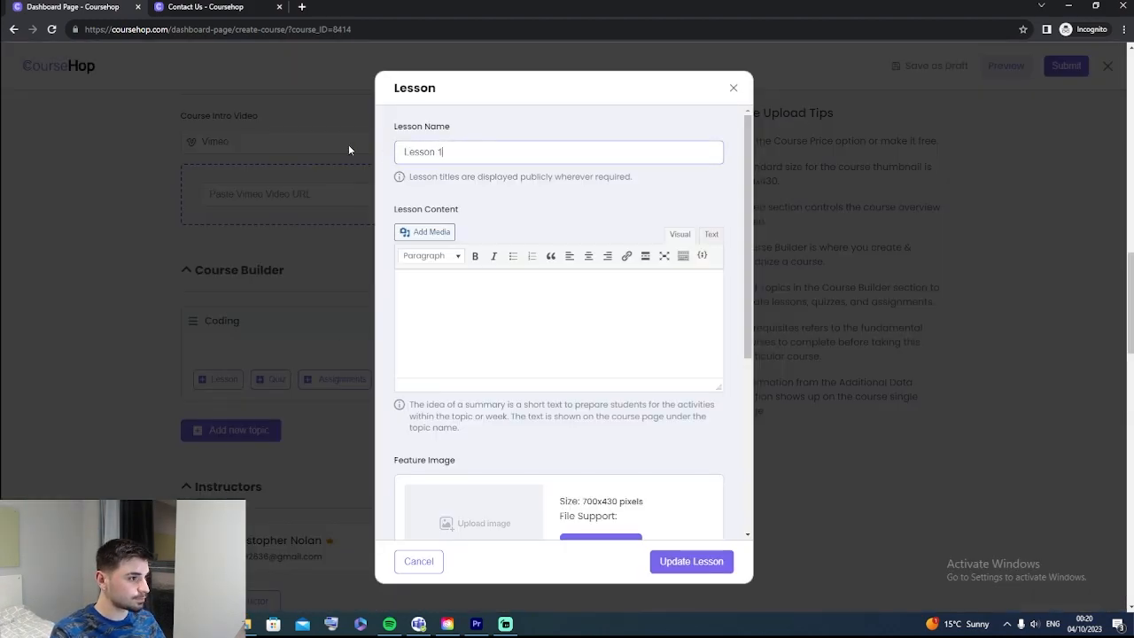
left_click(426, 295)
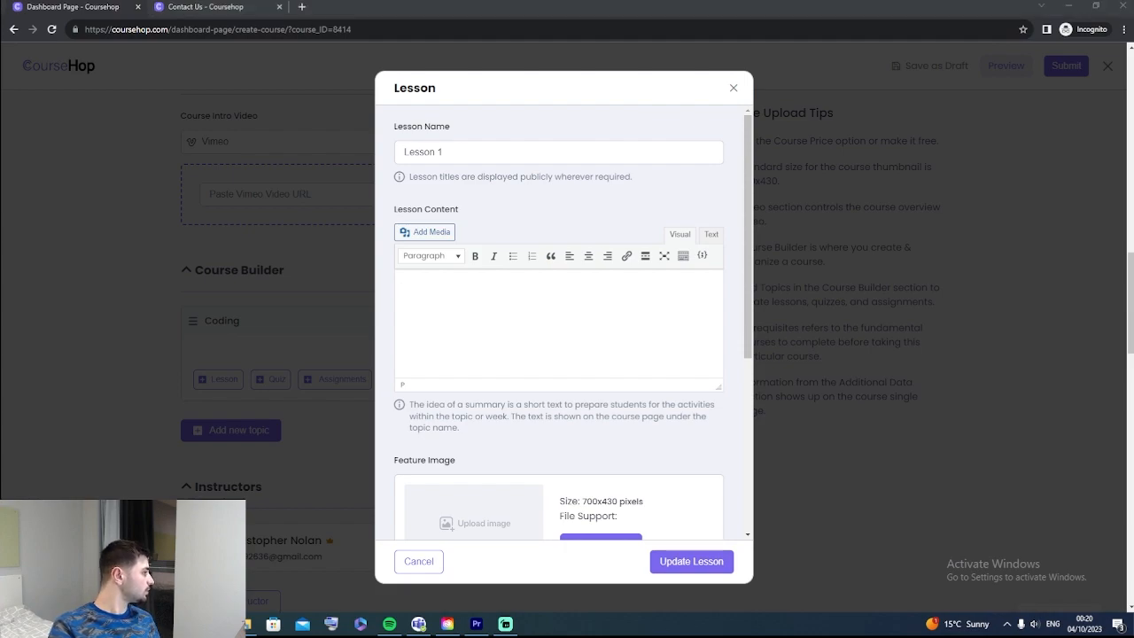
left_click(443, 324)
type("What is JavaScript? JavaScript's role in web development. Setting up your development environment. Writing and running your first JavaScript code. Variables, data types, and basic operators.")
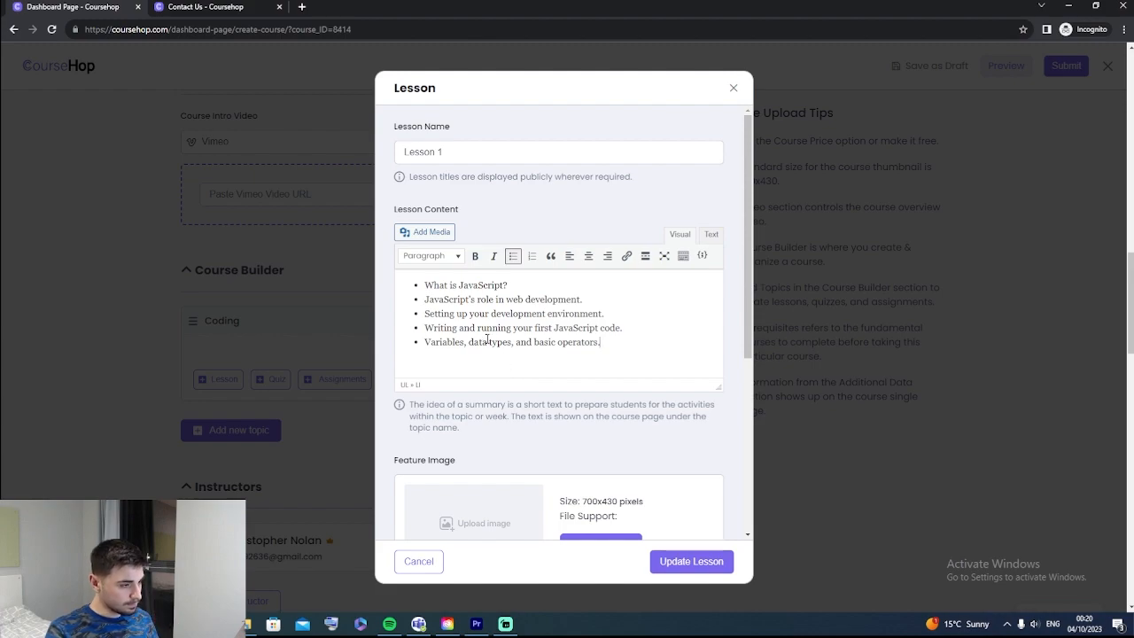
- Use the existing Home-Cover-1.jpg from the media library as the lesson's feature image
scroll(491, 340, "down", 1)
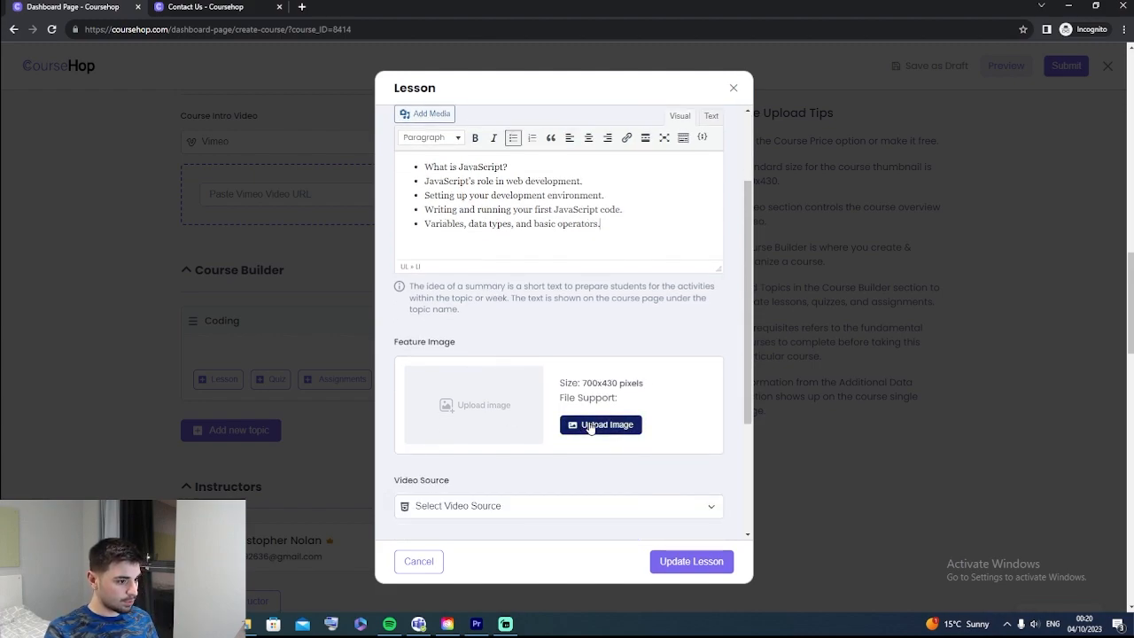
left_click(489, 416)
left_click(85, 191)
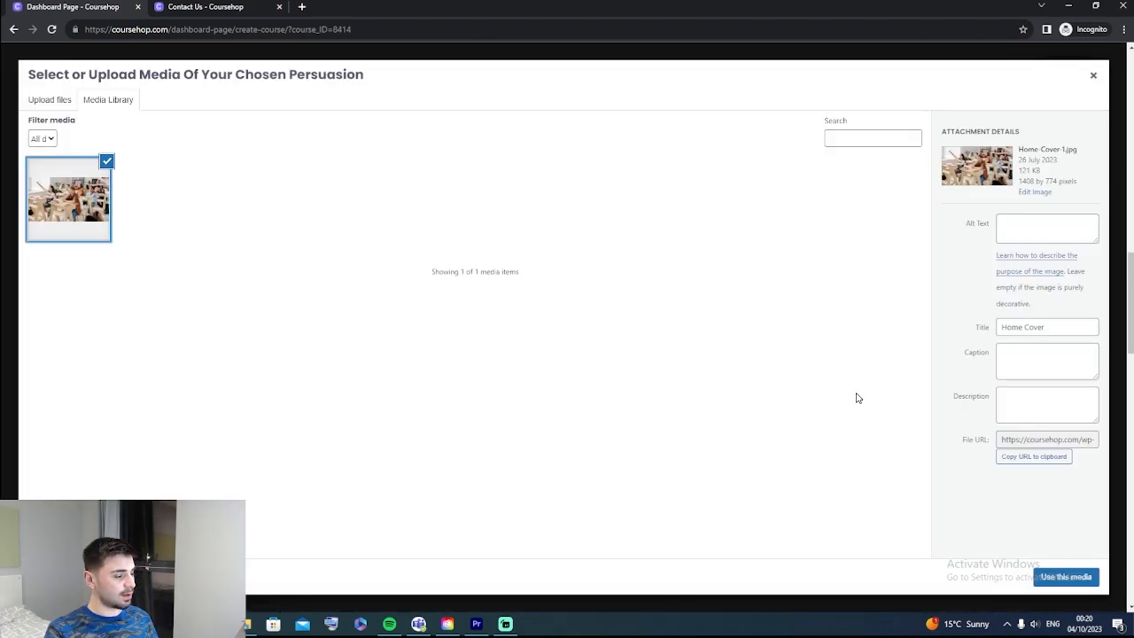
left_click(1066, 577)
- Set the lesson's video source to Vimeo
scroll(488, 354, "down", 2)
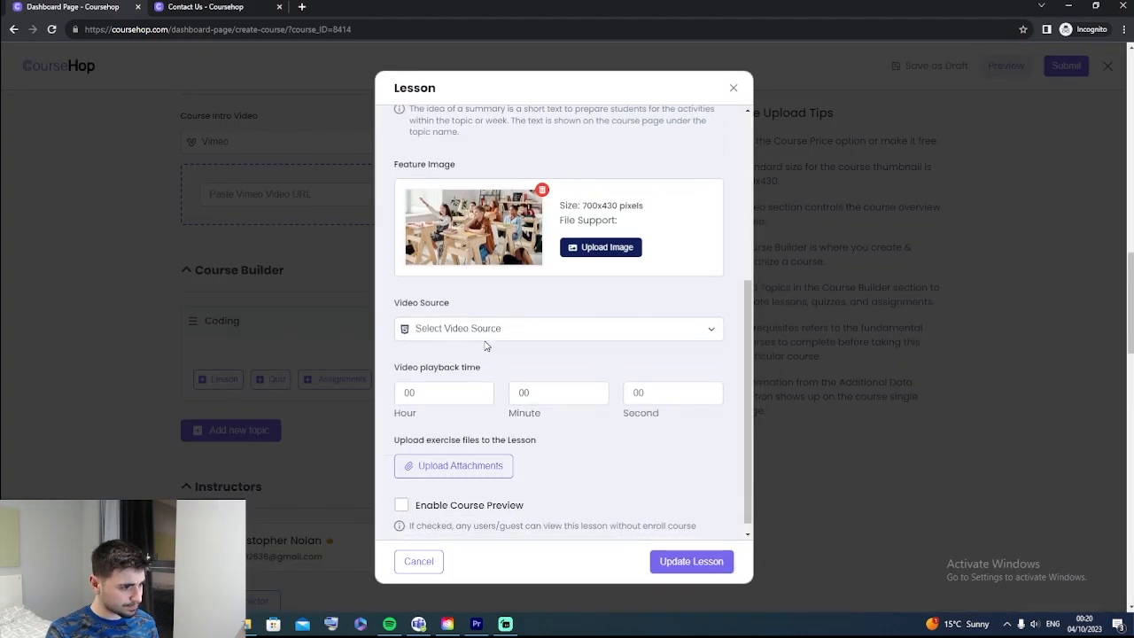
left_click(565, 330)
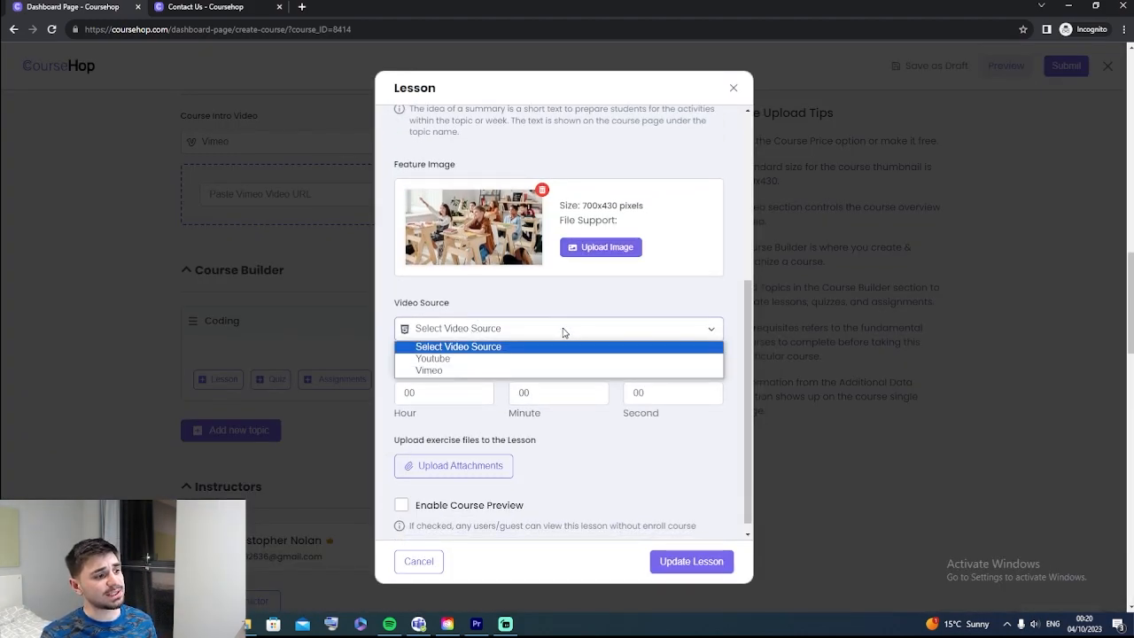
left_click(510, 369)
- Extend the lesson name to "Lesson 1 - What is javascript"
scroll(516, 309, "up", 4)
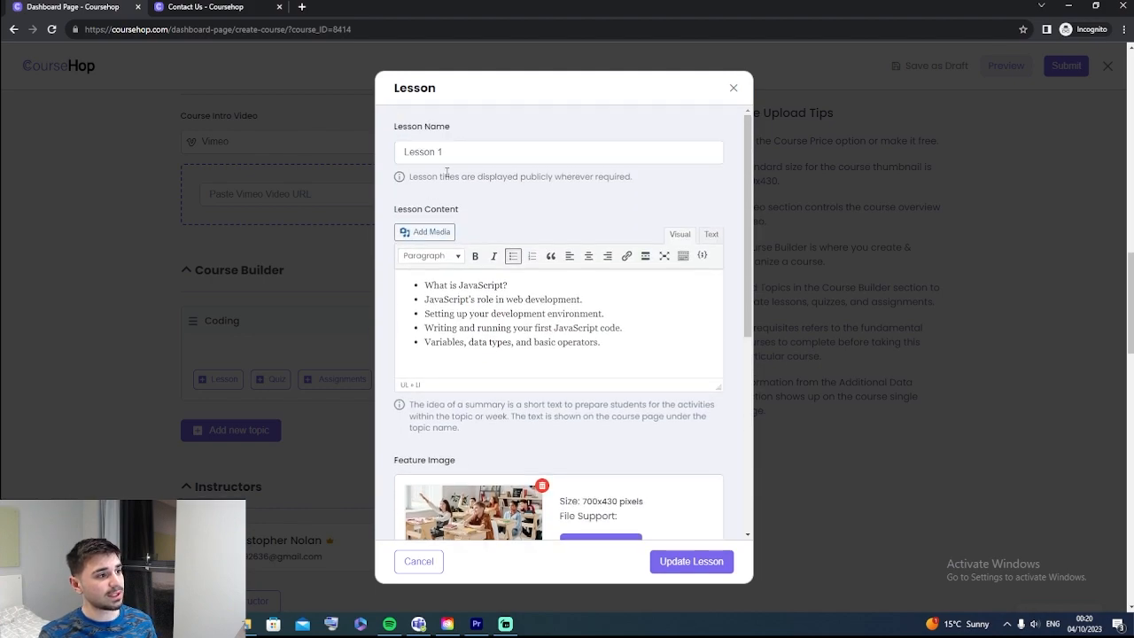
left_click(458, 157)
type("- What is javascript")
- Look over the lesson's video source, video URL, playback time and exercise file options, and save the lesson
scroll(543, 331, "down", 5)
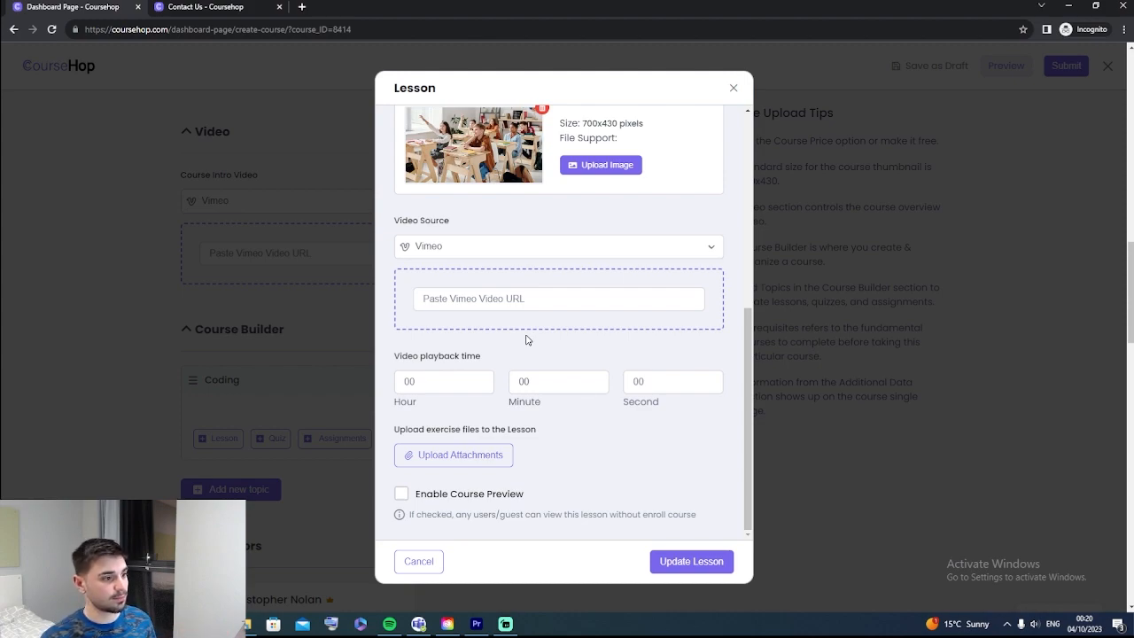
left_click(495, 251)
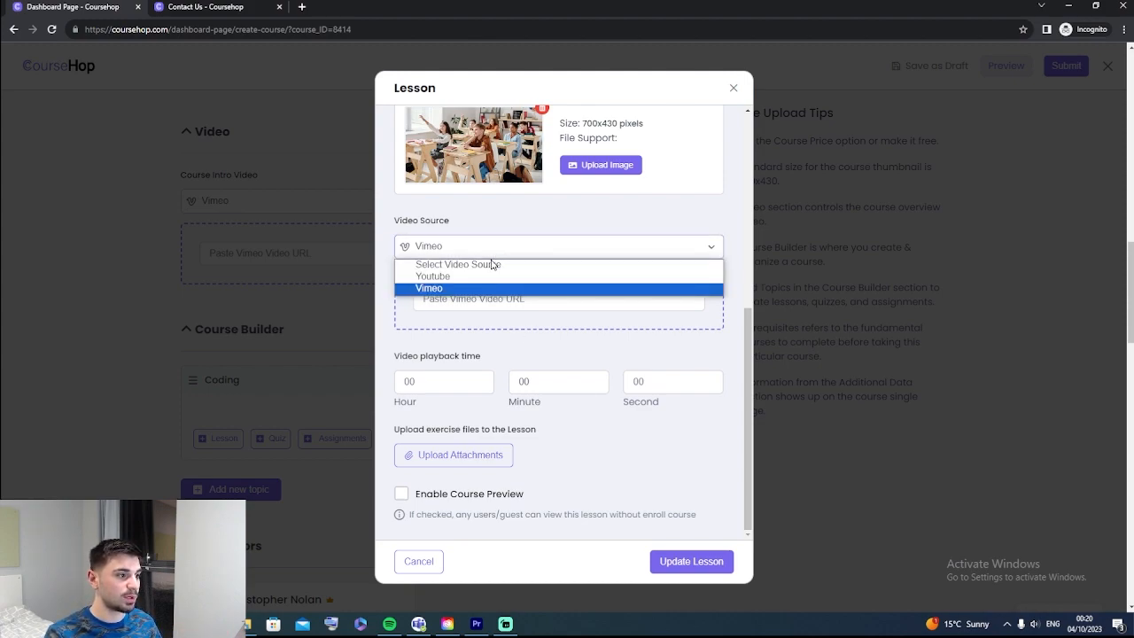
left_click(486, 247)
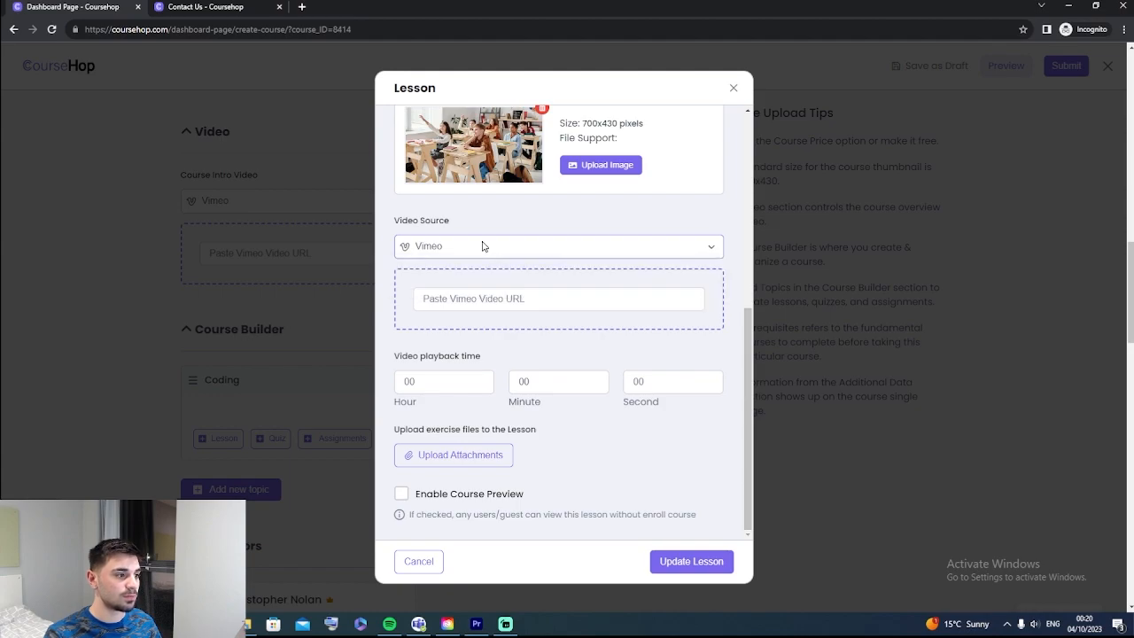
left_click(493, 290)
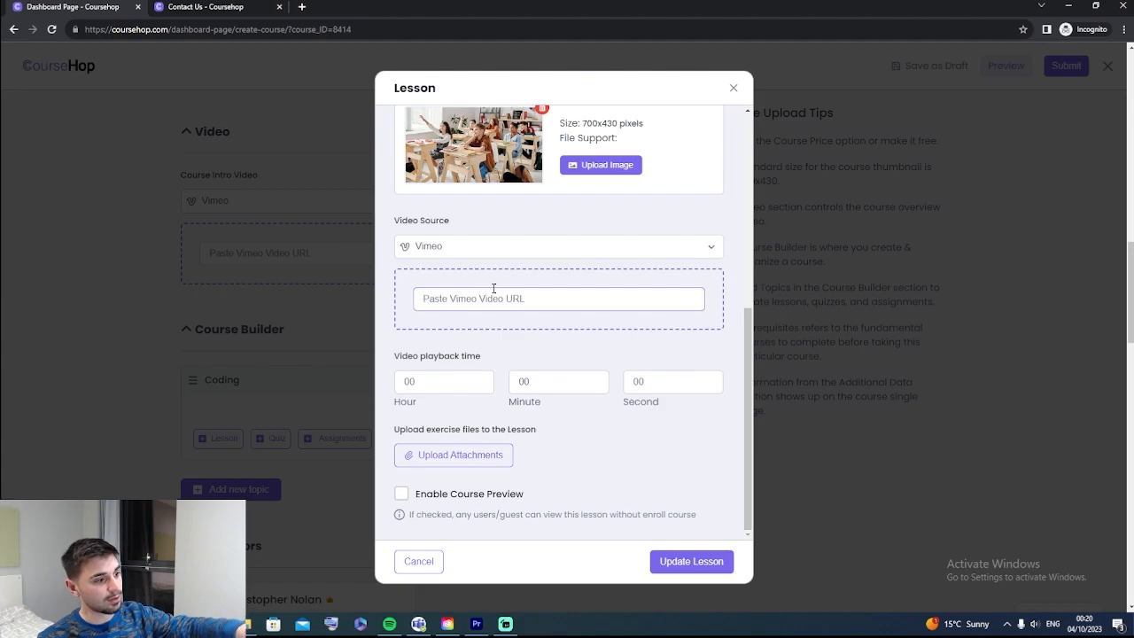
left_click(467, 377)
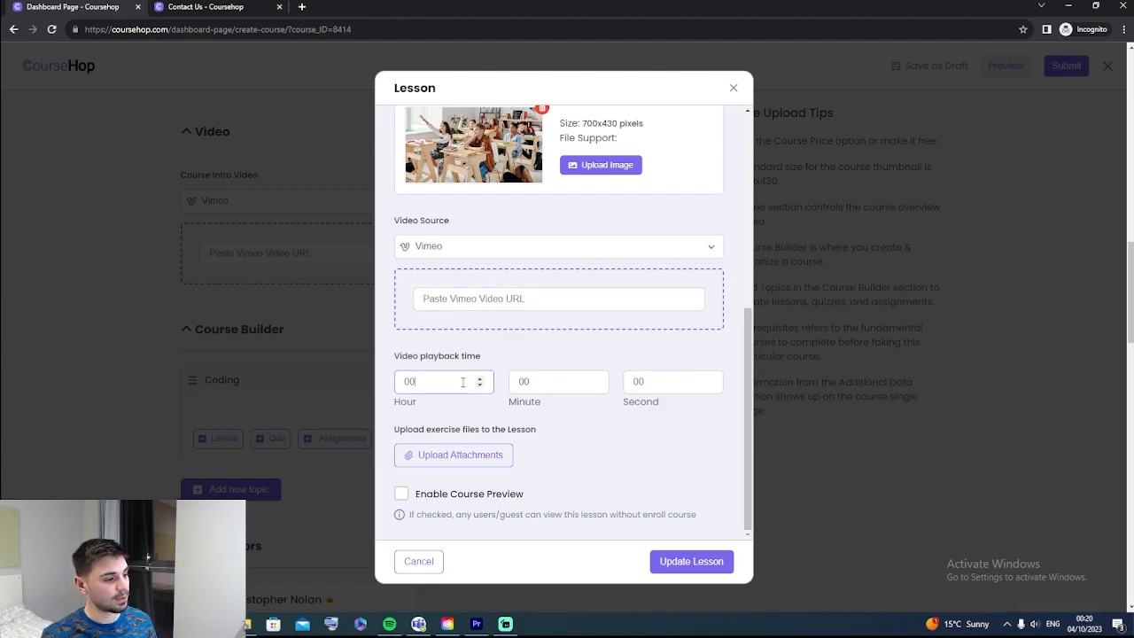
scroll(450, 431, "down", 2)
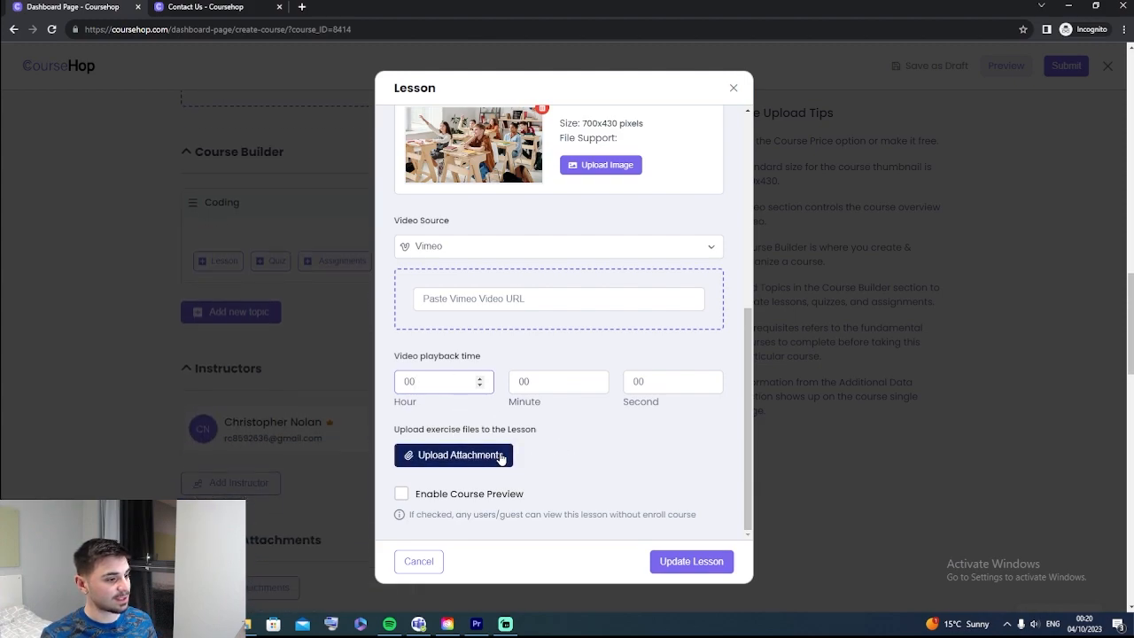
left_click_drag(537, 434, 383, 436)
left_click(464, 436)
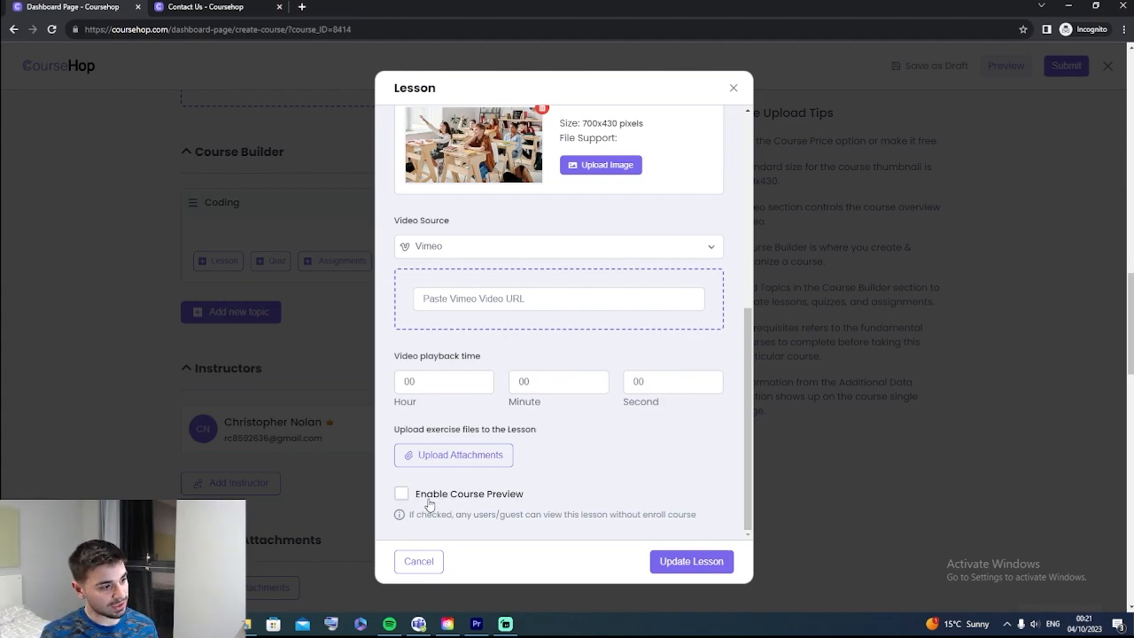
left_click(676, 567)
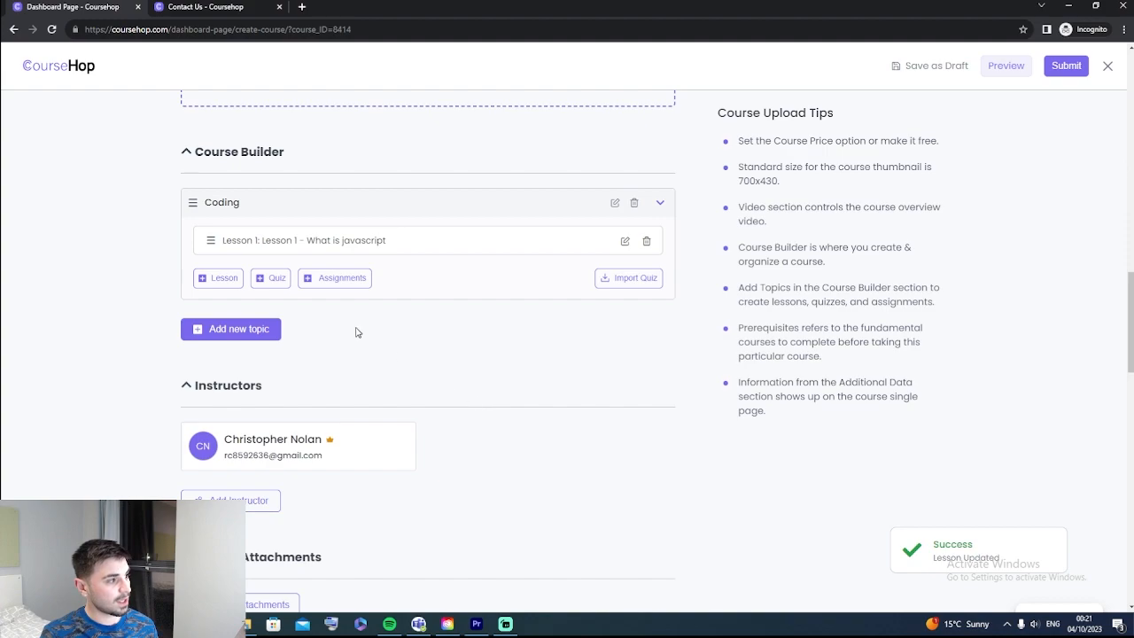
- Add a second lesson named Lesson 2 to the Coding topic and save it
left_click(226, 278)
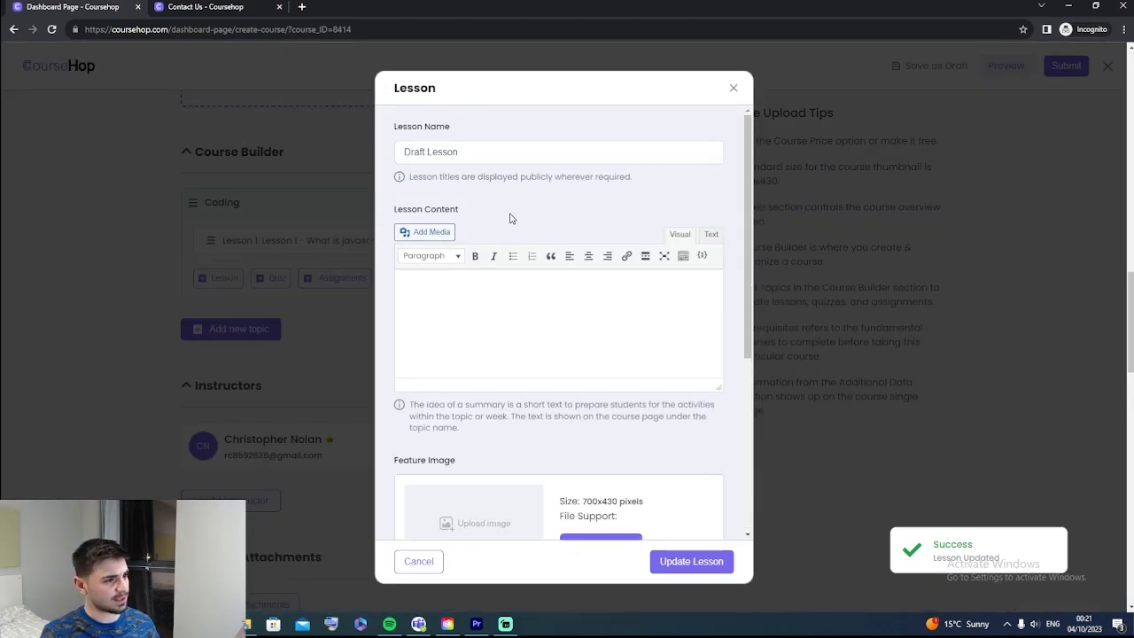
triple_click(497, 153)
type("Lesson 2")
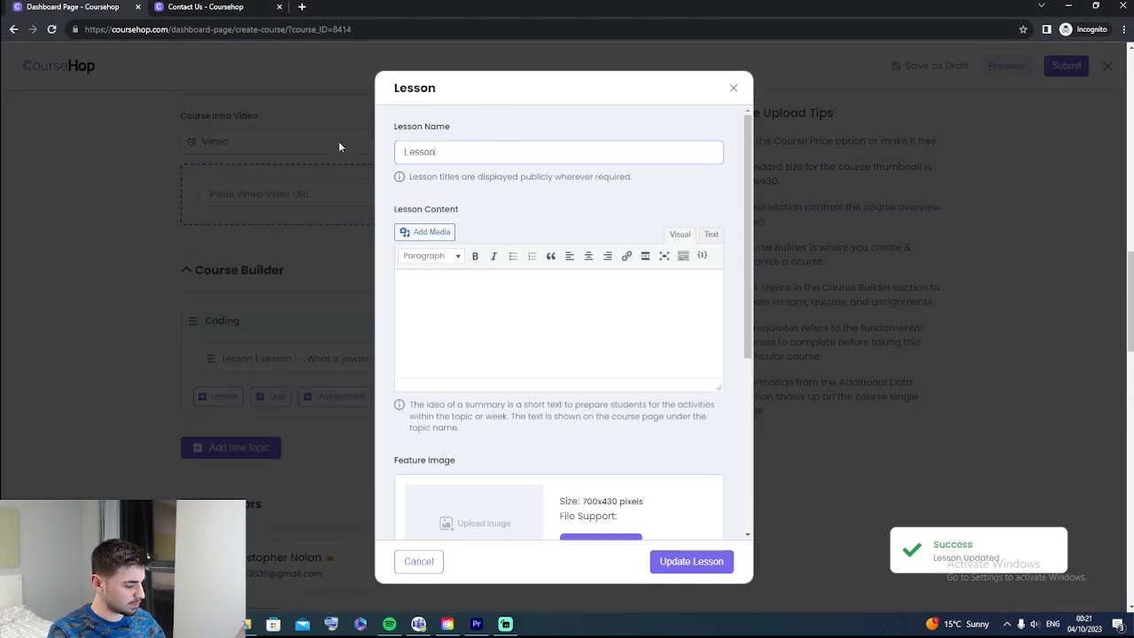
left_click(700, 566)
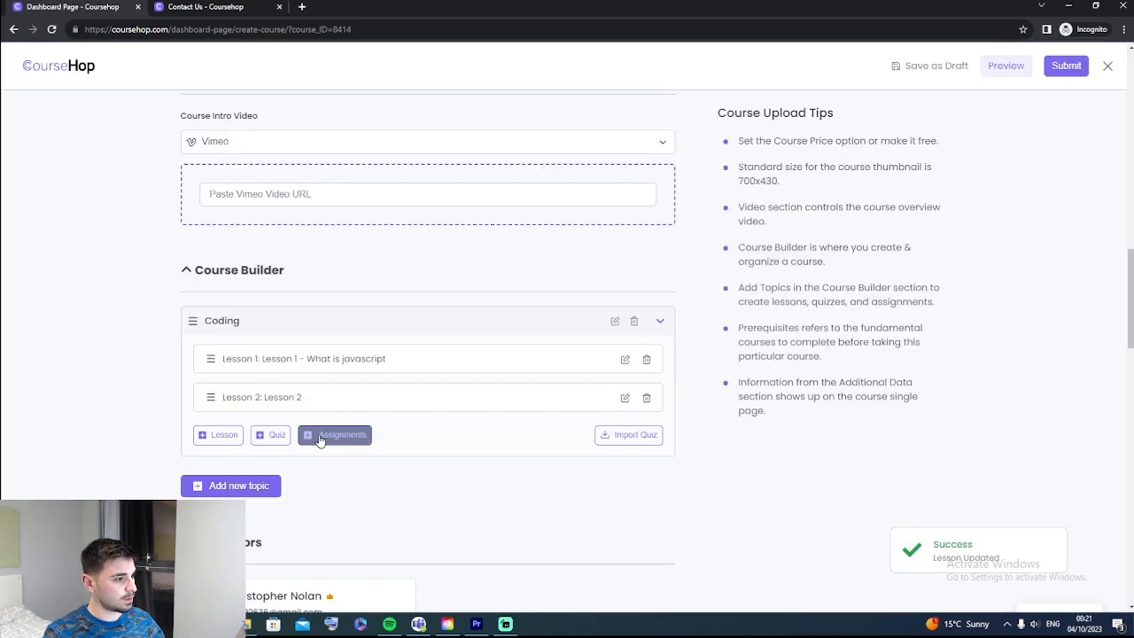
- Add a third lesson named Lesson 3 to the Coding topic and save it
left_click(225, 434)
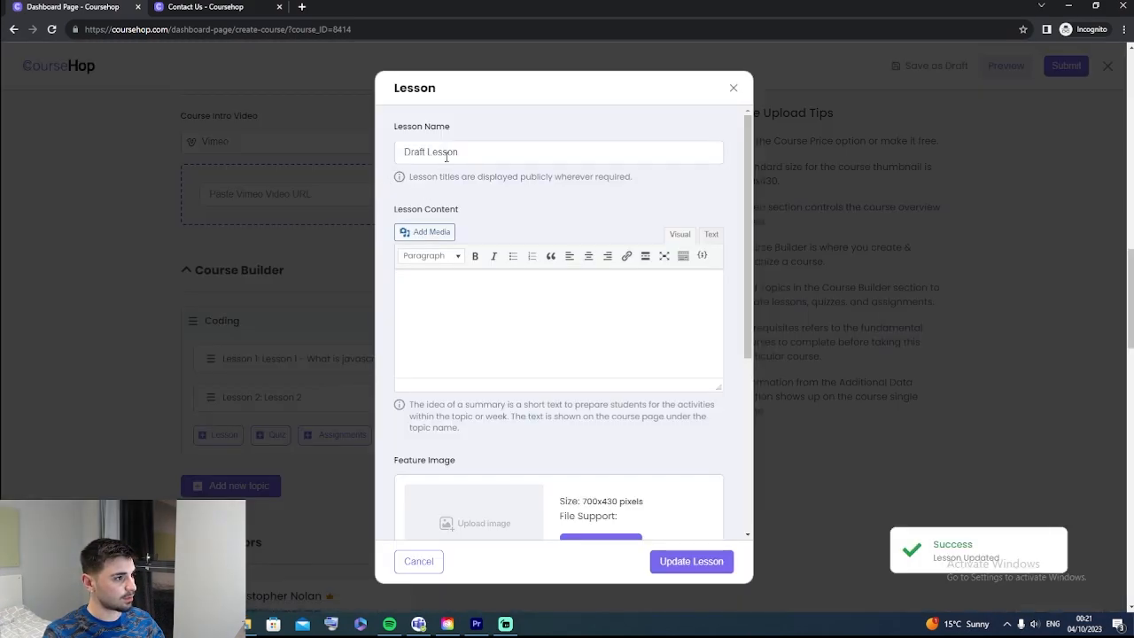
left_click_drag(448, 156, 387, 154)
type("Le")
key("BackSpace")
type("ess")
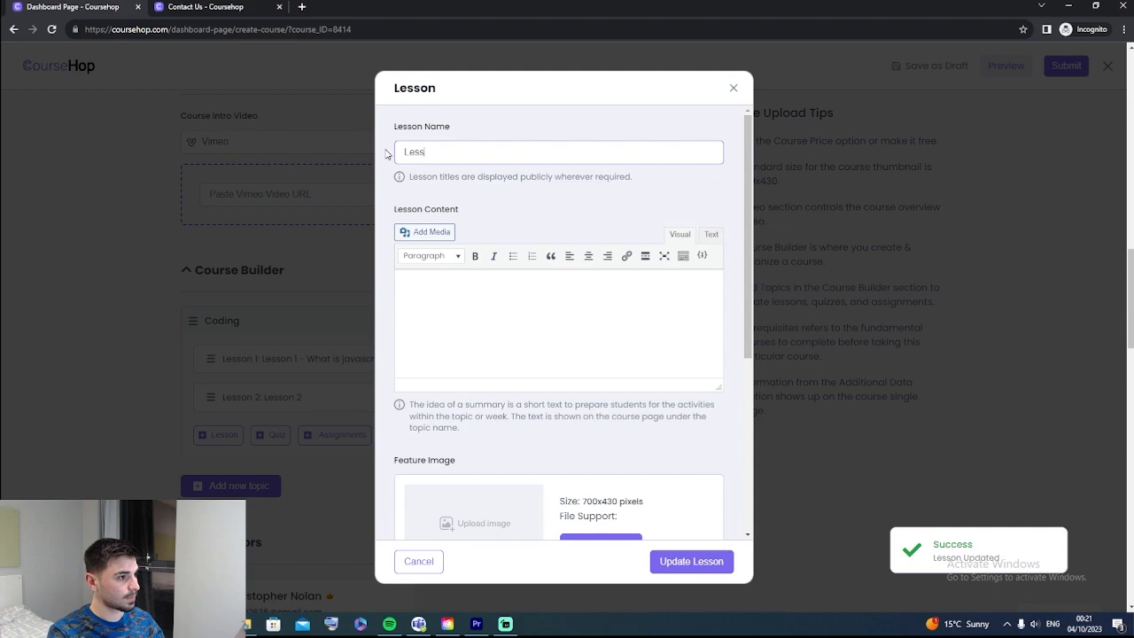
type("on 3")
left_click(704, 563)
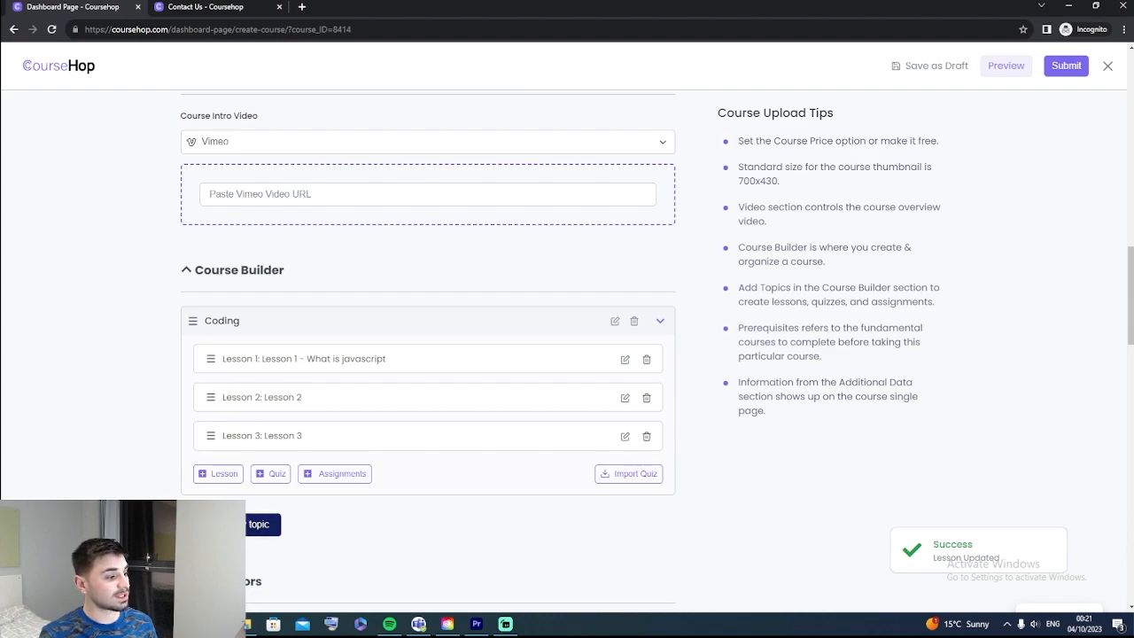
- Open and close the quiz form, and examine the assignment form's attachment, time limit, points and file upload settings without saving
left_click(273, 473)
left_click(724, 166)
left_click(356, 475)
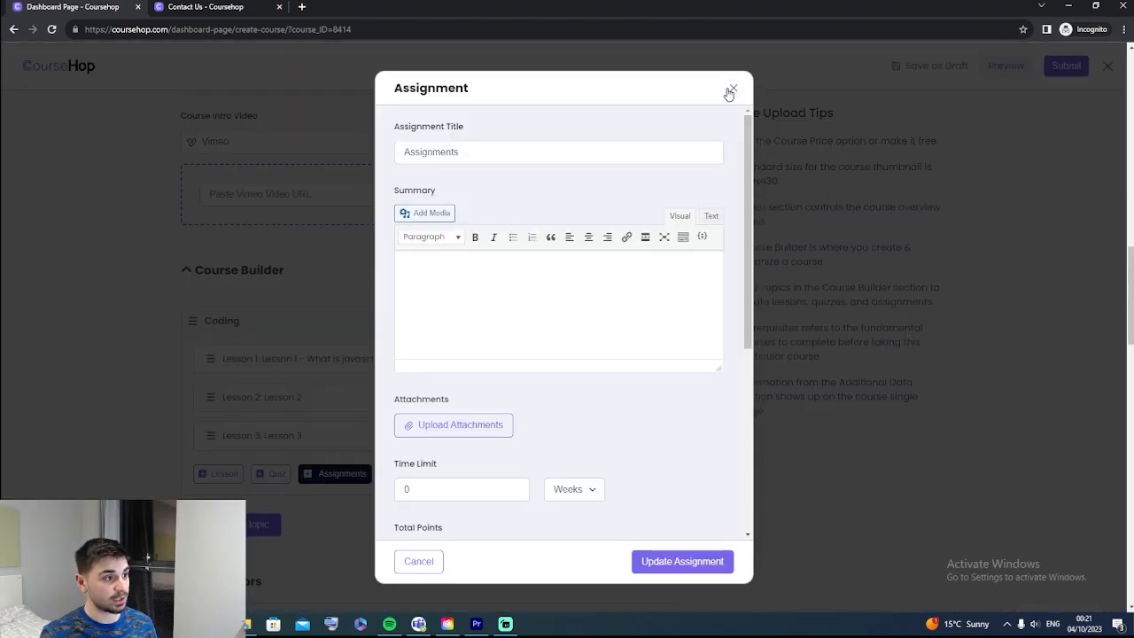
scroll(705, 293, "down", 4)
scroll(709, 271, "up", 2)
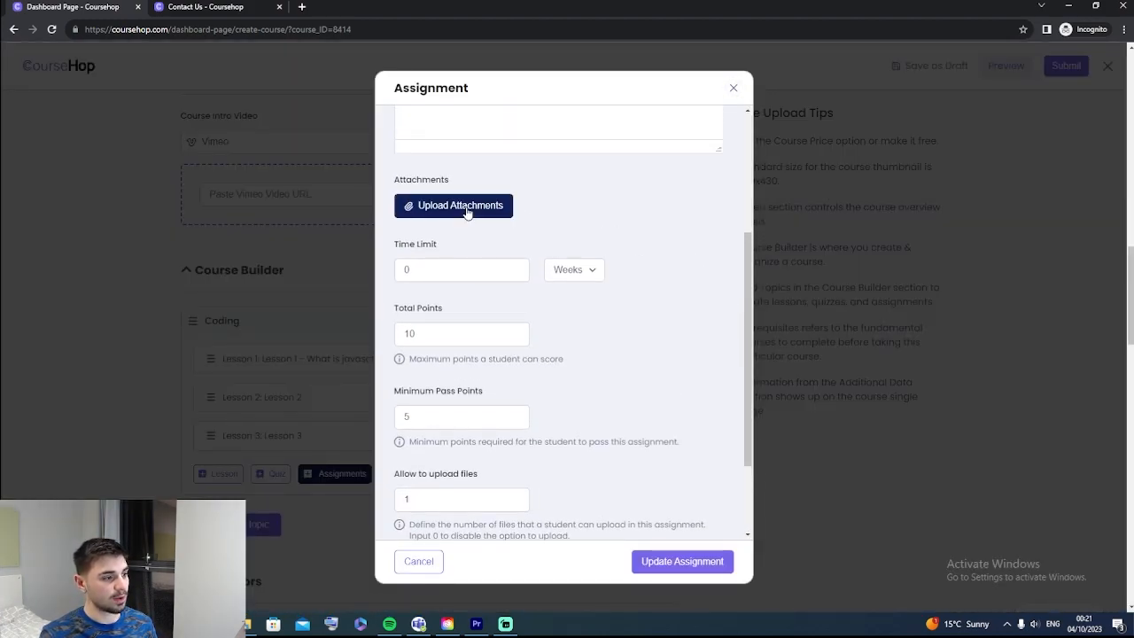
scroll(526, 240, "down", 5)
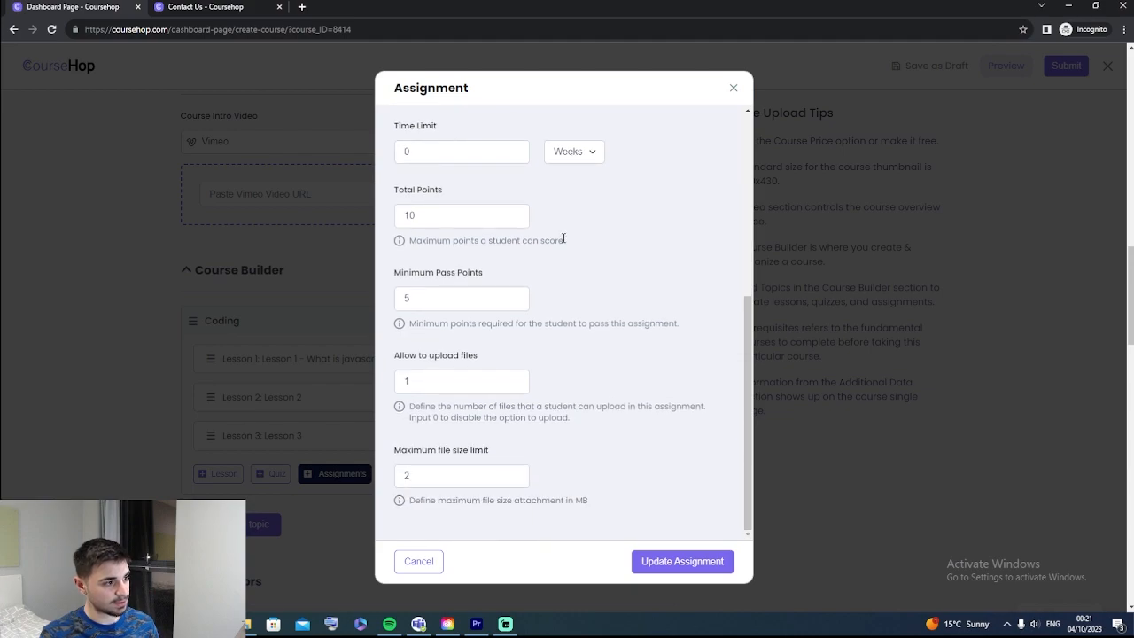
left_click(733, 90)
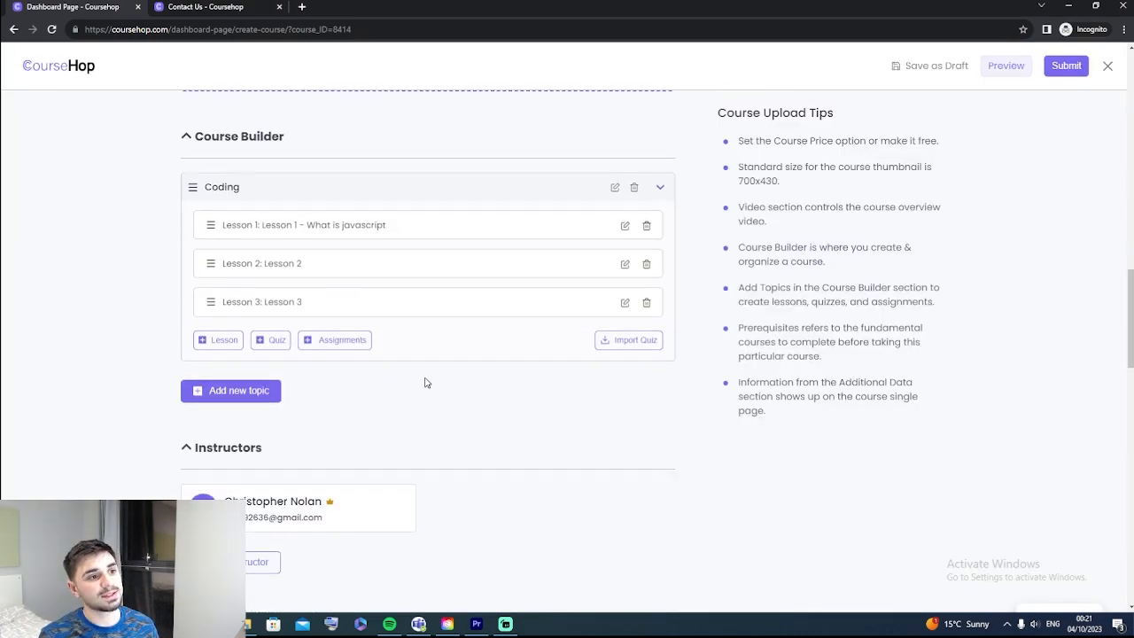
- View the Contact Us page and return to the course form's Instructors section
scroll(426, 382, "up", 2)
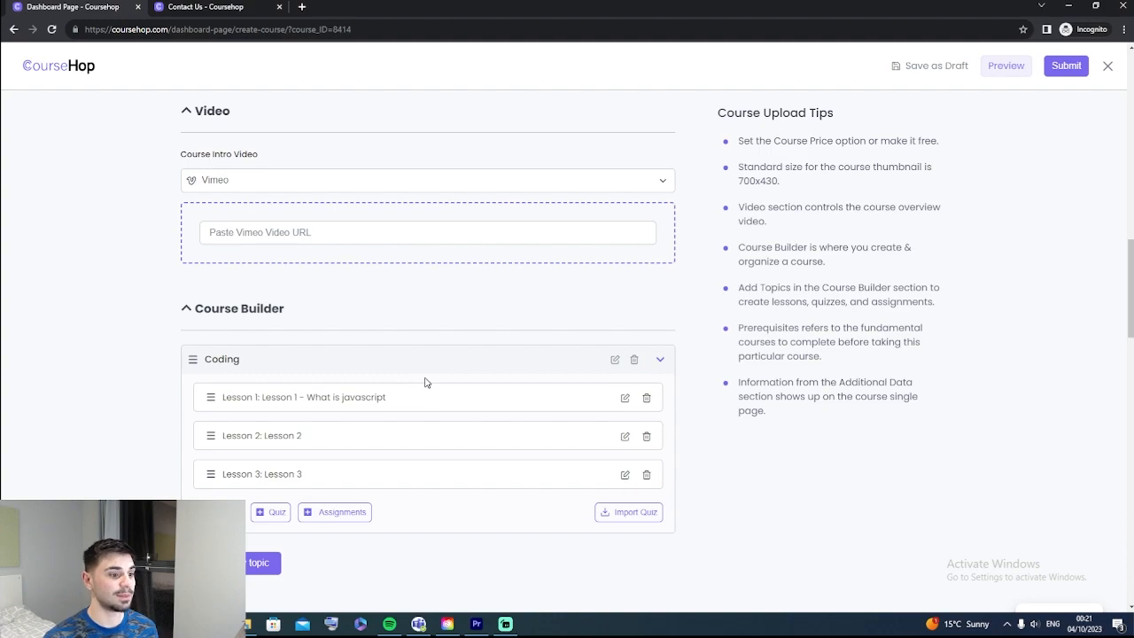
left_click(190, 7)
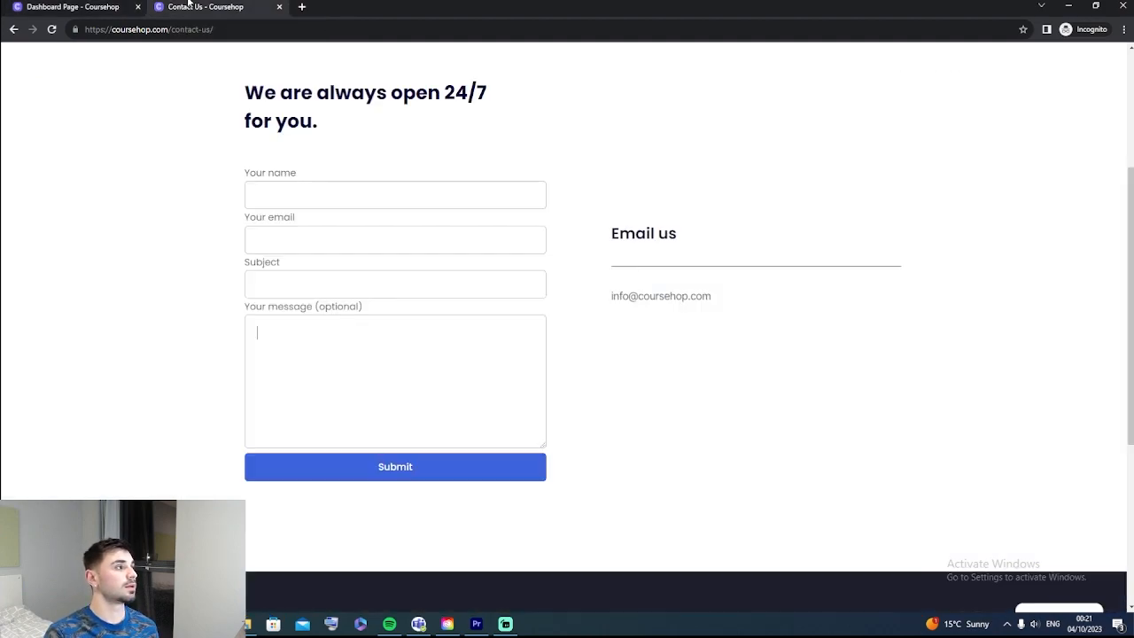
left_click(71, 8)
scroll(337, 394, "down", 3)
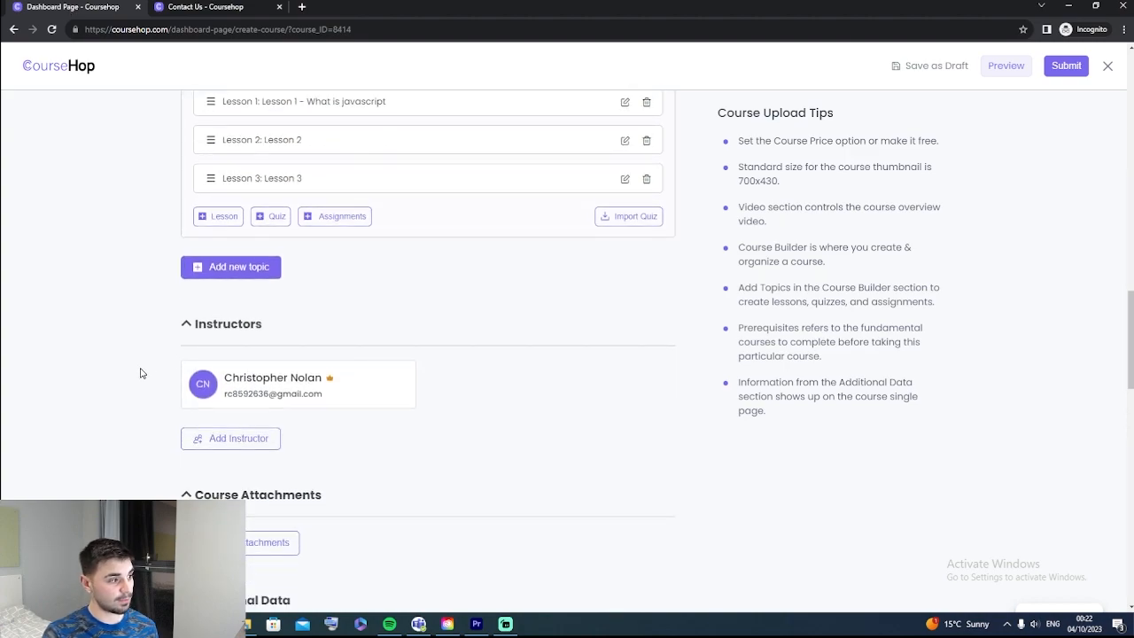
- View the Add Instructor search dialog without adding anyone, and look at the Course Attachments section
scroll(133, 376, "down", 1)
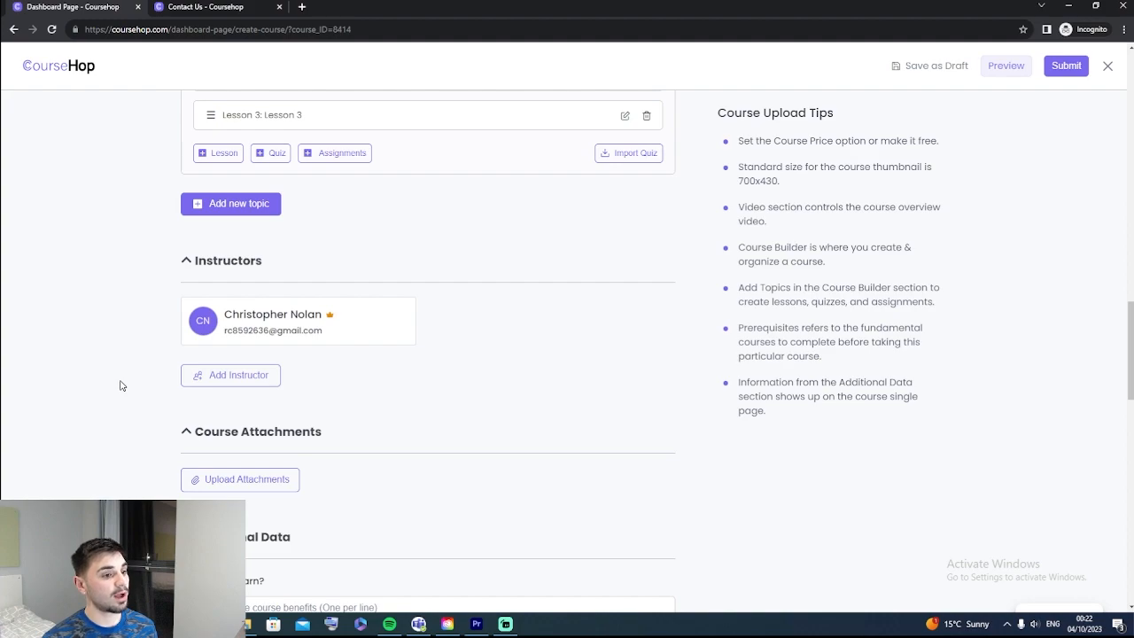
left_click(232, 375)
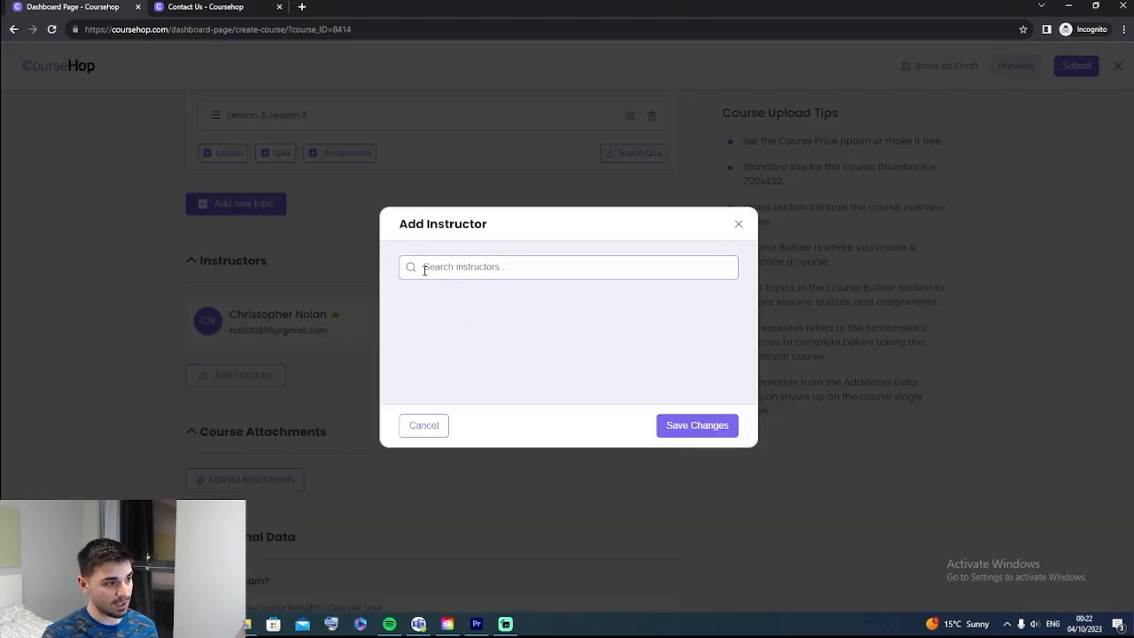
left_click(738, 224)
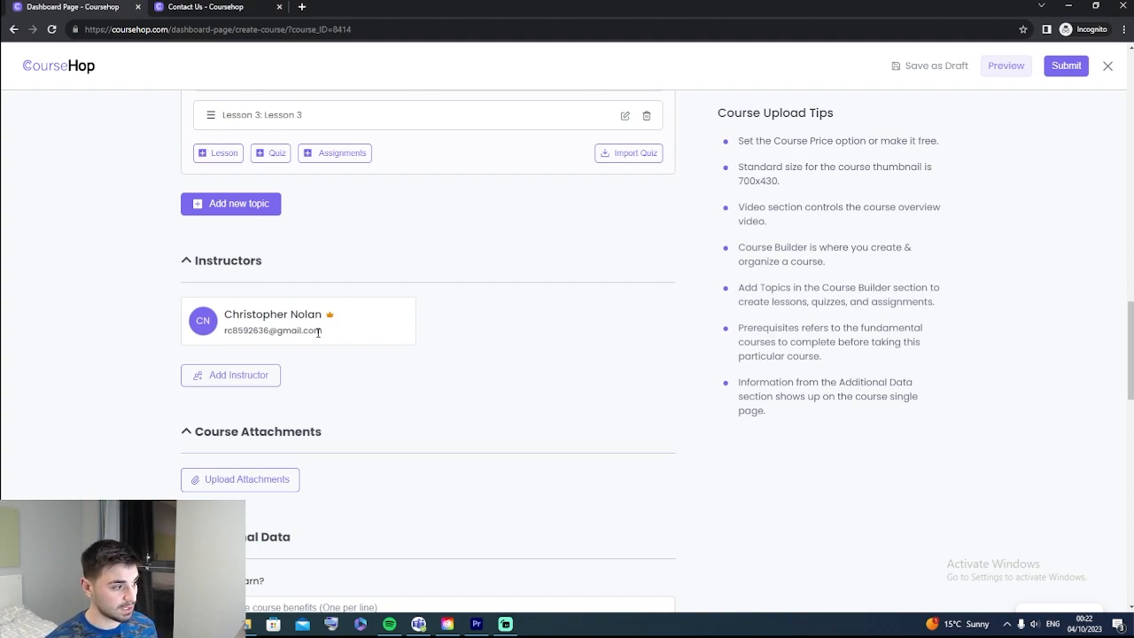
scroll(318, 333, "down", 2)
left_click(245, 359)
scroll(261, 345, "down", 1)
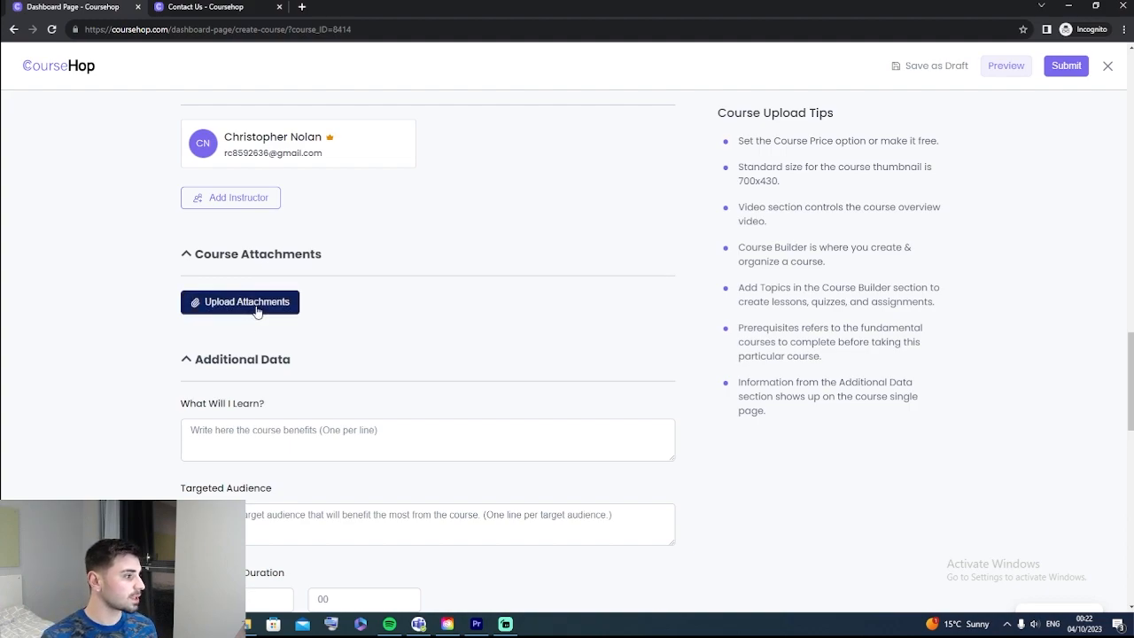
- Fill in What Will I Learn? with the JavaScript Fundamentals certificate and web development skills text, headed by the line "Certification:"
scroll(256, 310, "down", 2)
left_click(245, 312)
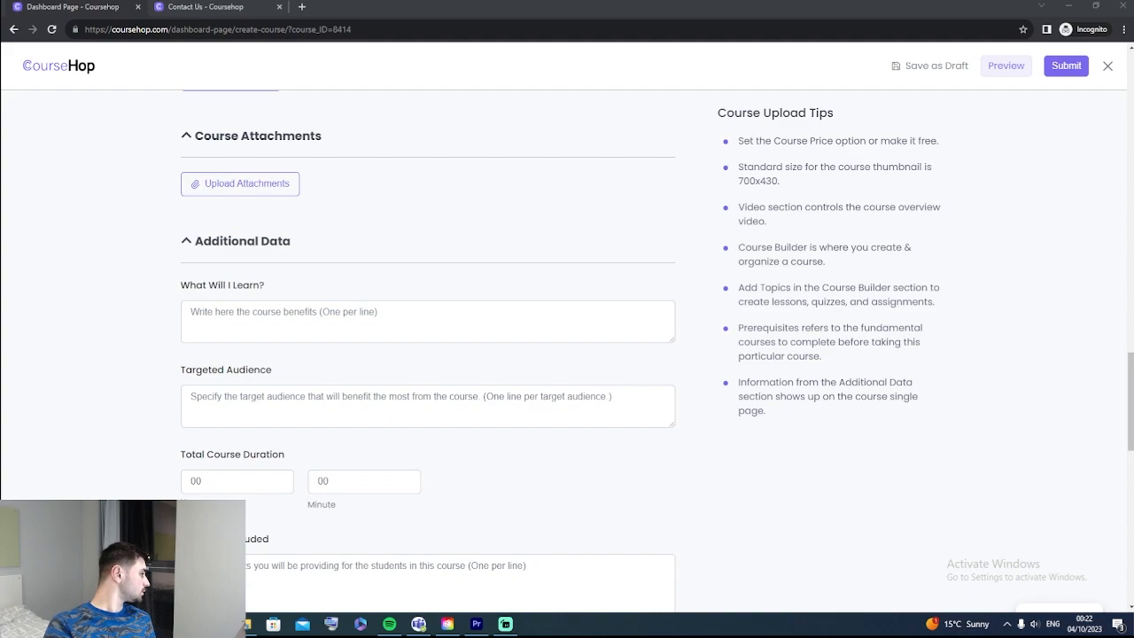
left_click(218, 310)
type("Students who successfully complete the course and pass the assessments will receive a certificate of completion in JavaScript Fundamentals.  This course will equip students with the essential skills and knowledge needed to start building interactive and dynamic web applications using JavaScript. It provides a strong foundation for further specialization in front-end or back-end web development")
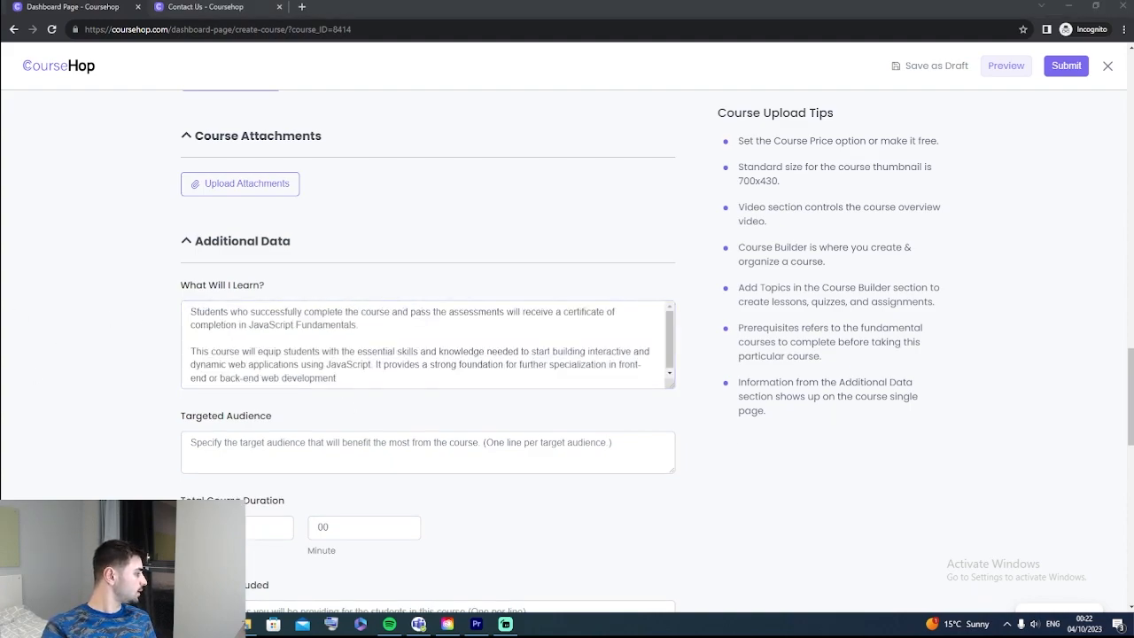
left_click(186, 307)
key("Return")
key("Up")
type("Certification:")
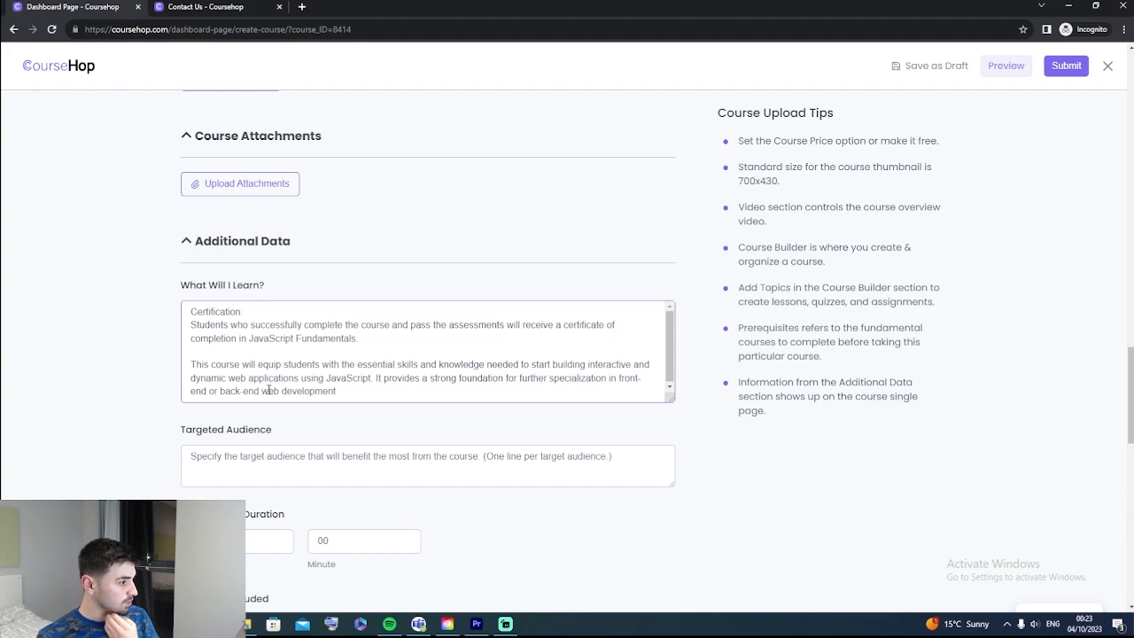
- Enter the Targeted Audience as two lines: "- IT students" and "- University students learning Javascript."
scroll(229, 431, "down", 1)
left_click(233, 407)
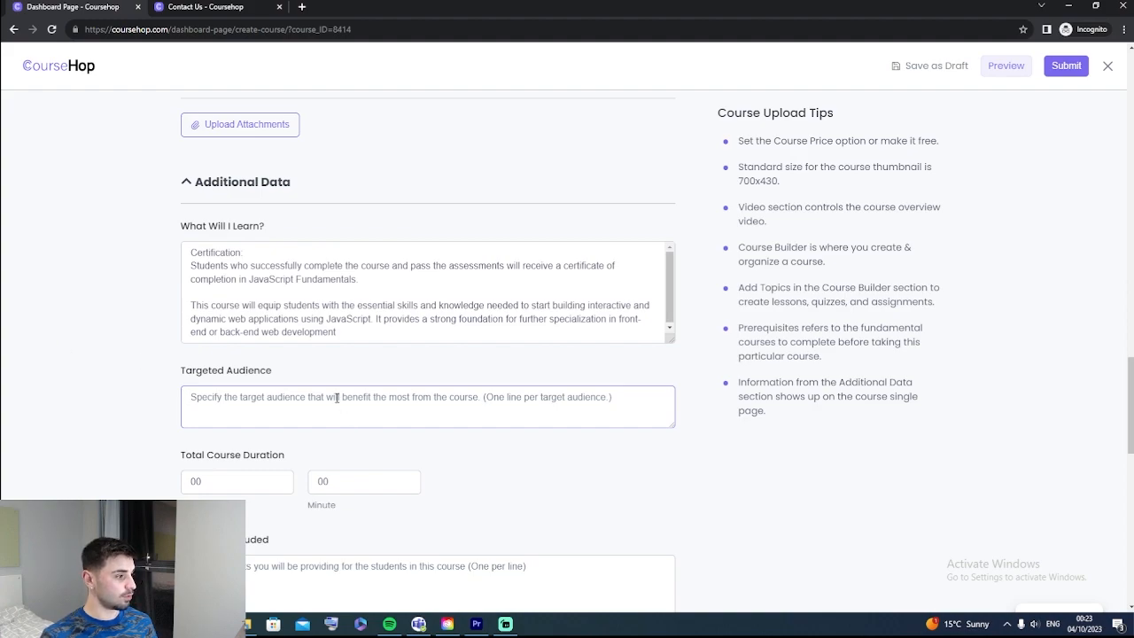
type("- IT s")
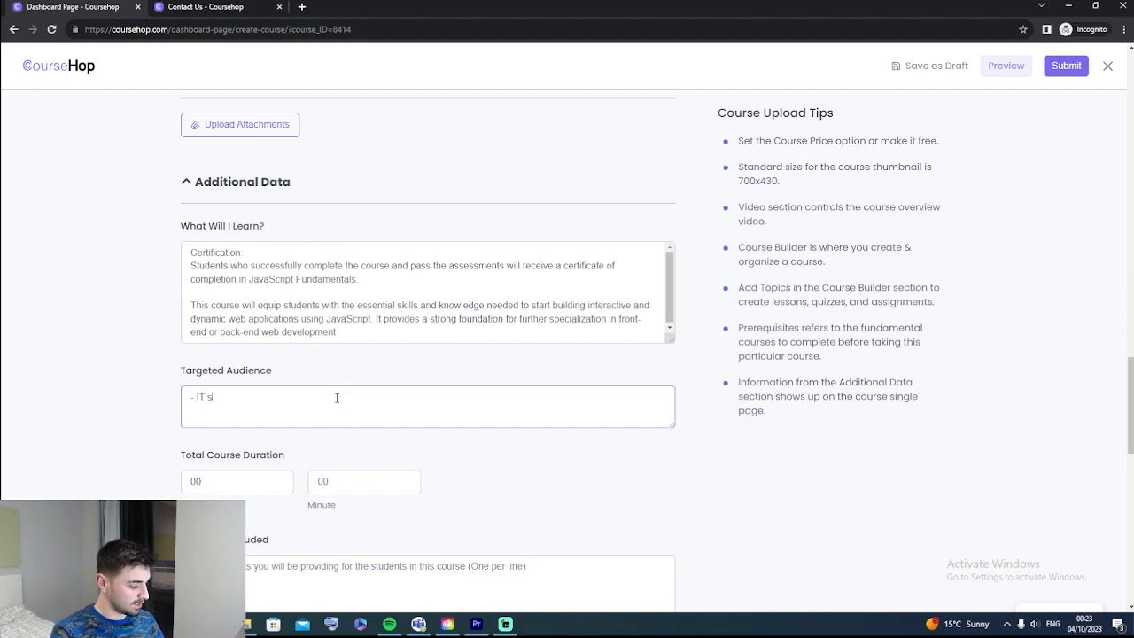
type("tudents ")
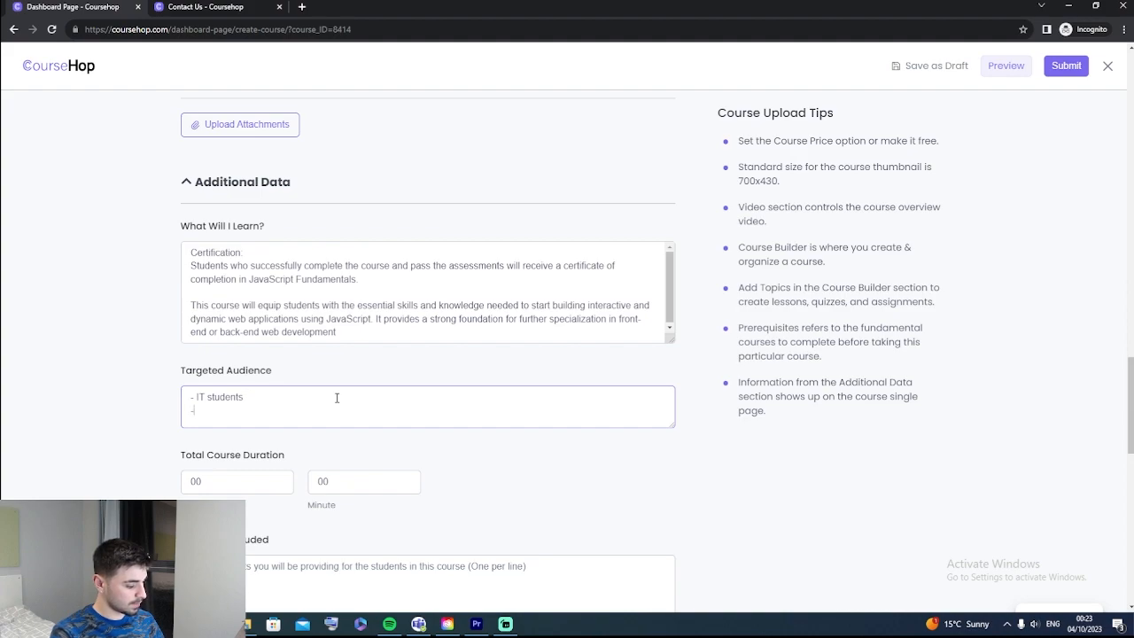
type(" - University students")
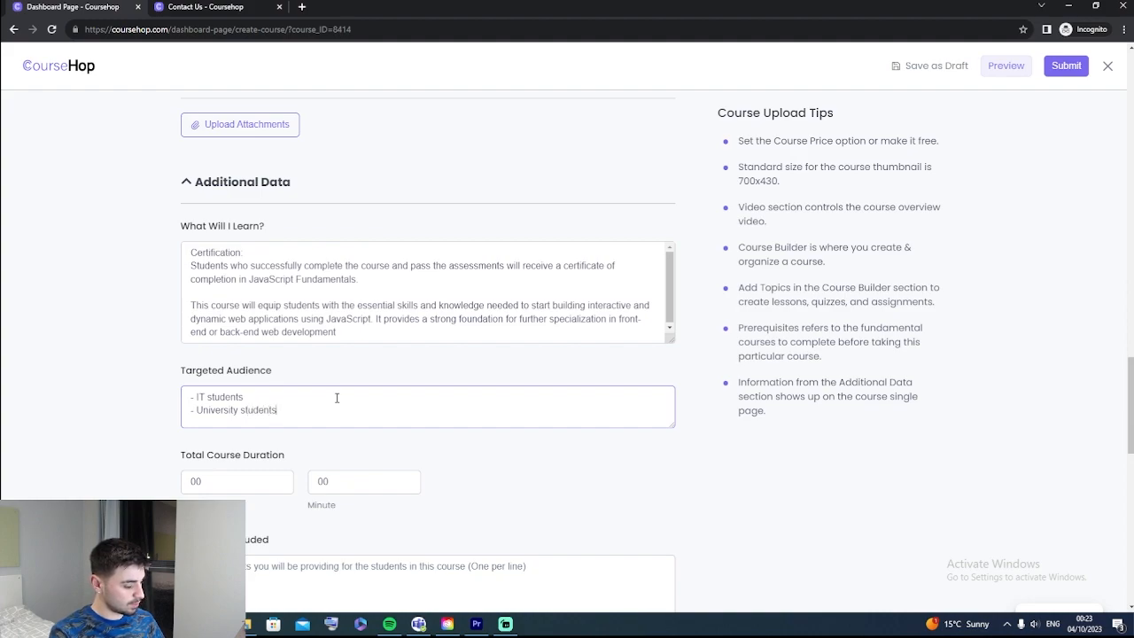
type(" learning Javasc")
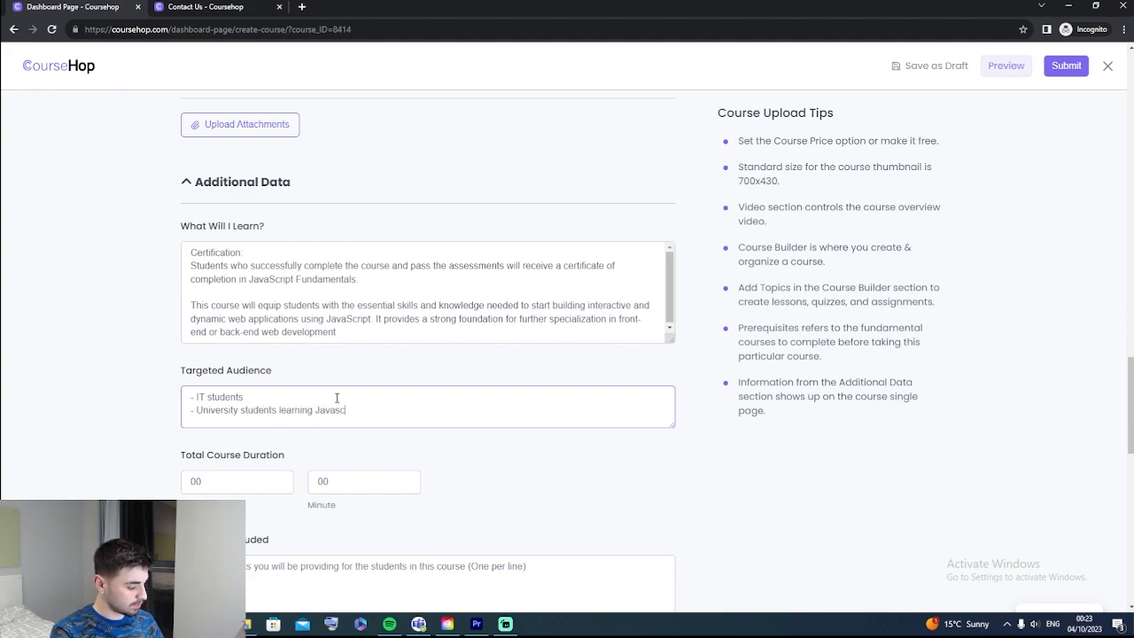
type("ript.")
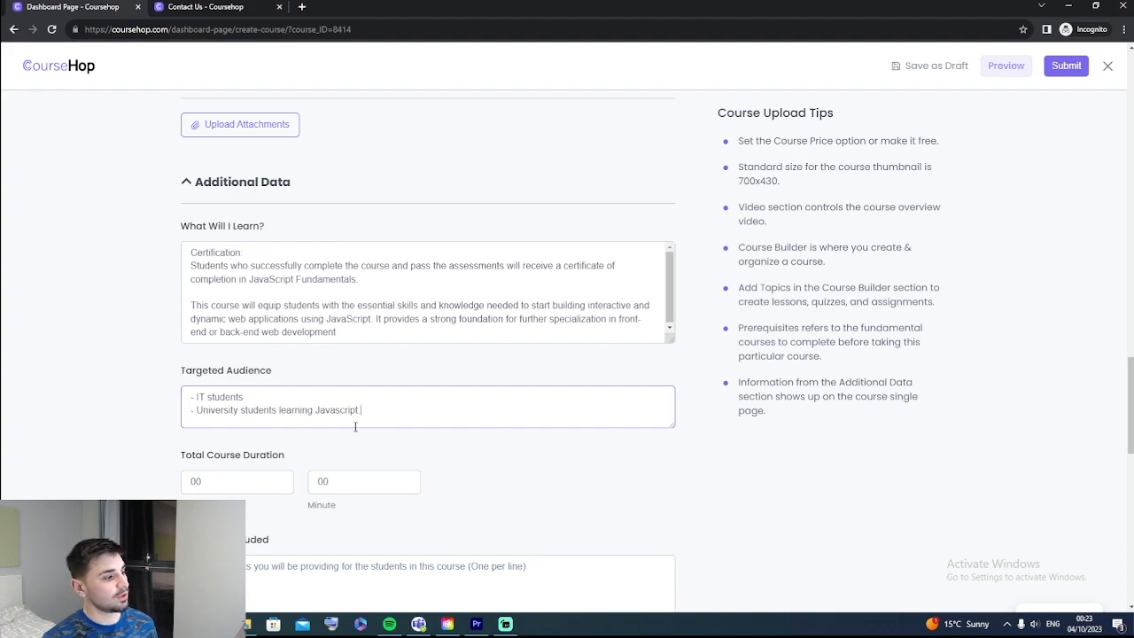
- Set the Total Course Duration to 40 hours and 30 minutes
scroll(363, 421, "down", 1)
double_click(193, 422)
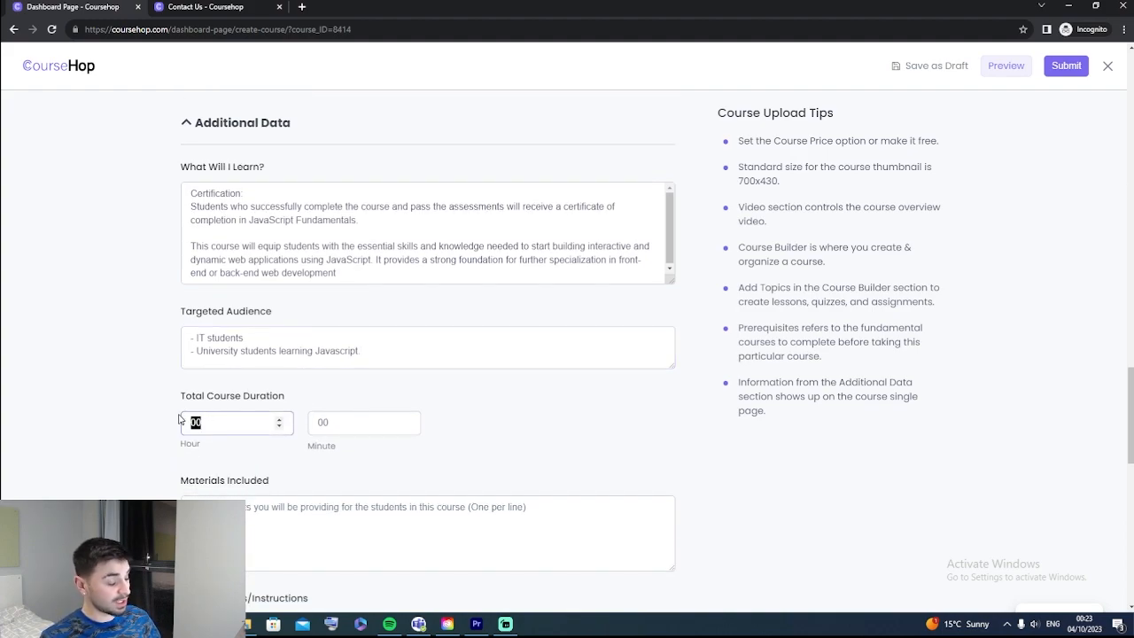
type("40")
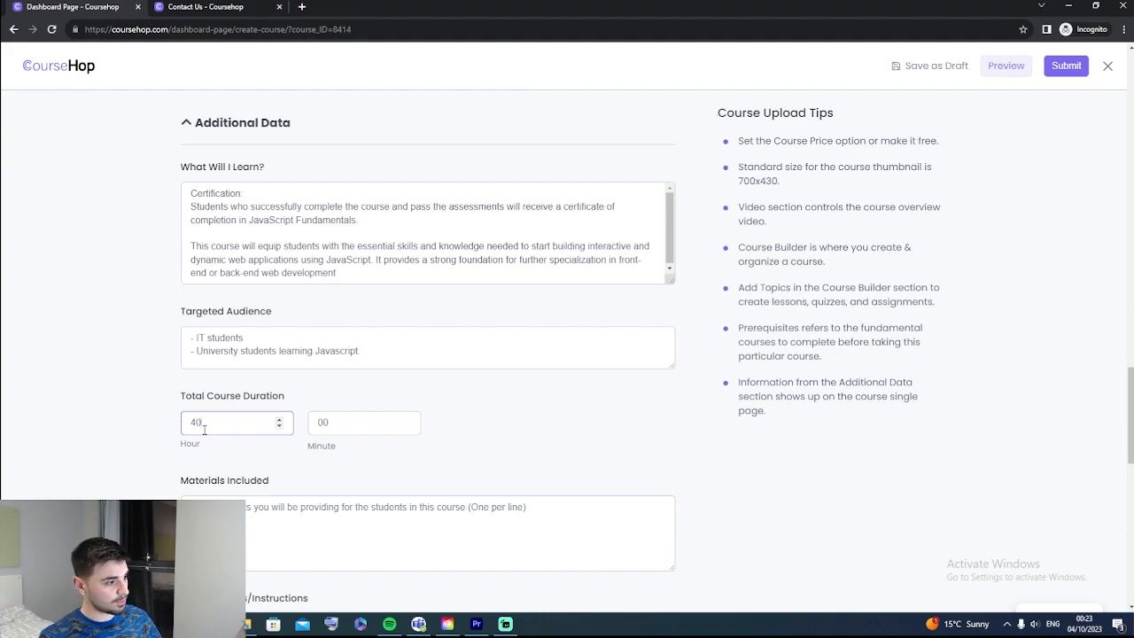
left_click_drag(204, 429, 187, 416)
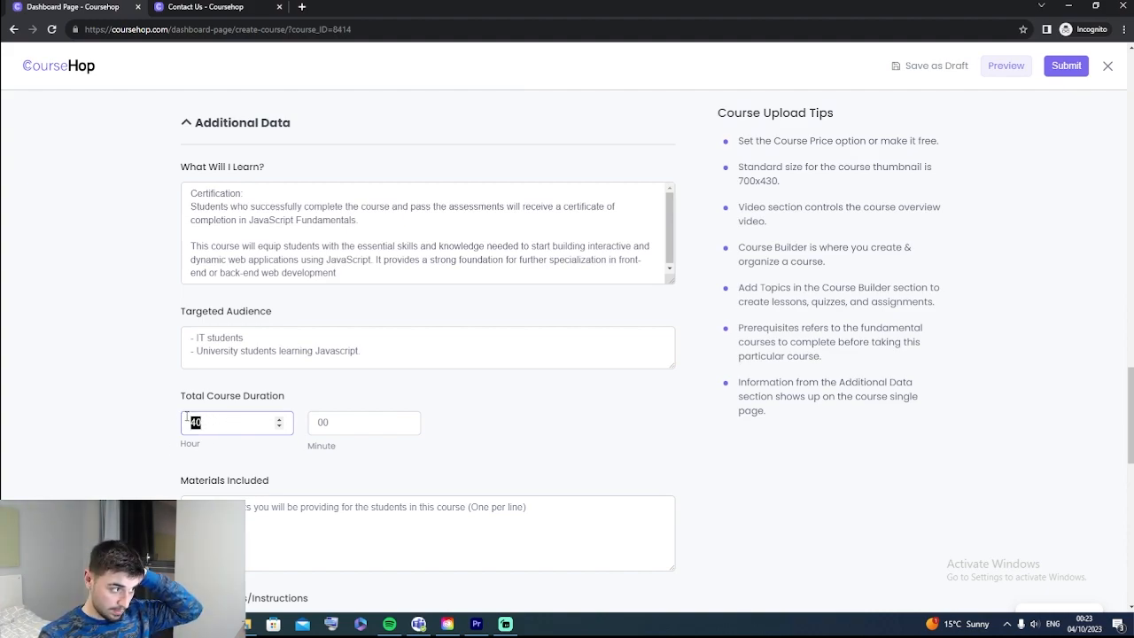
left_click(317, 422)
type("30")
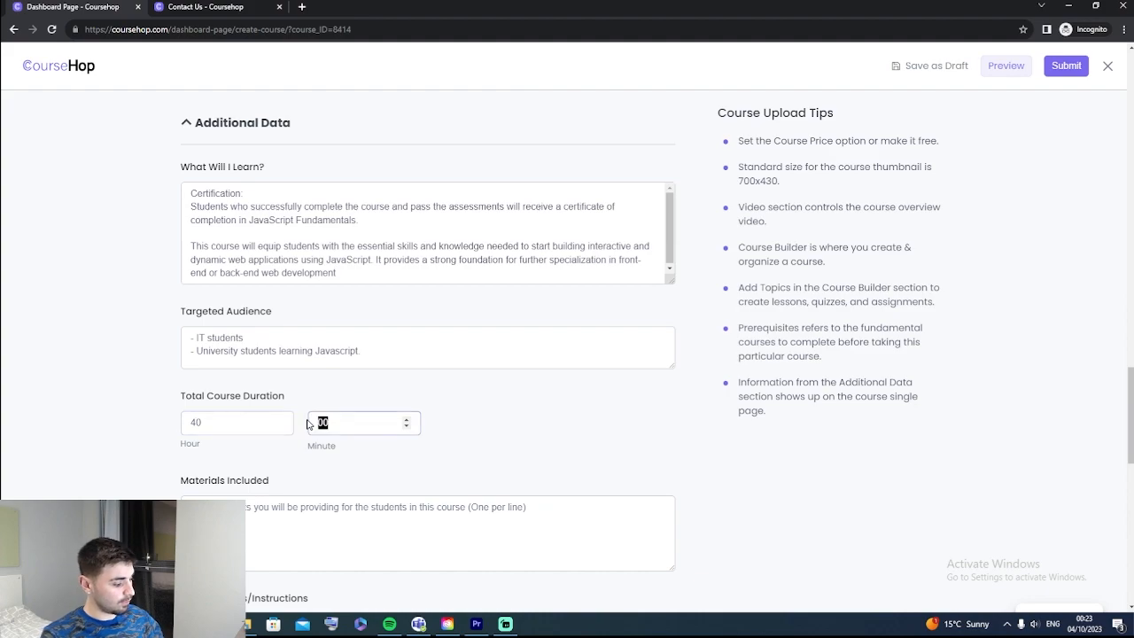
- List "- Videos" and "- Assignment attachments" on separate lines under Materials Included
scroll(466, 482, "down", 4)
left_click(318, 272)
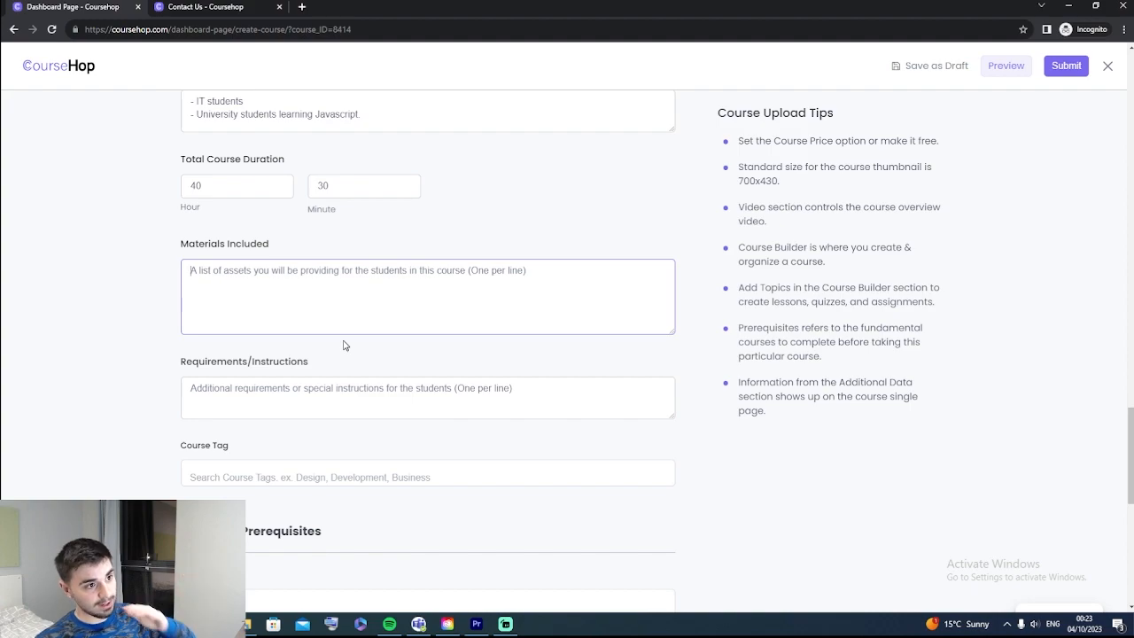
type("-")
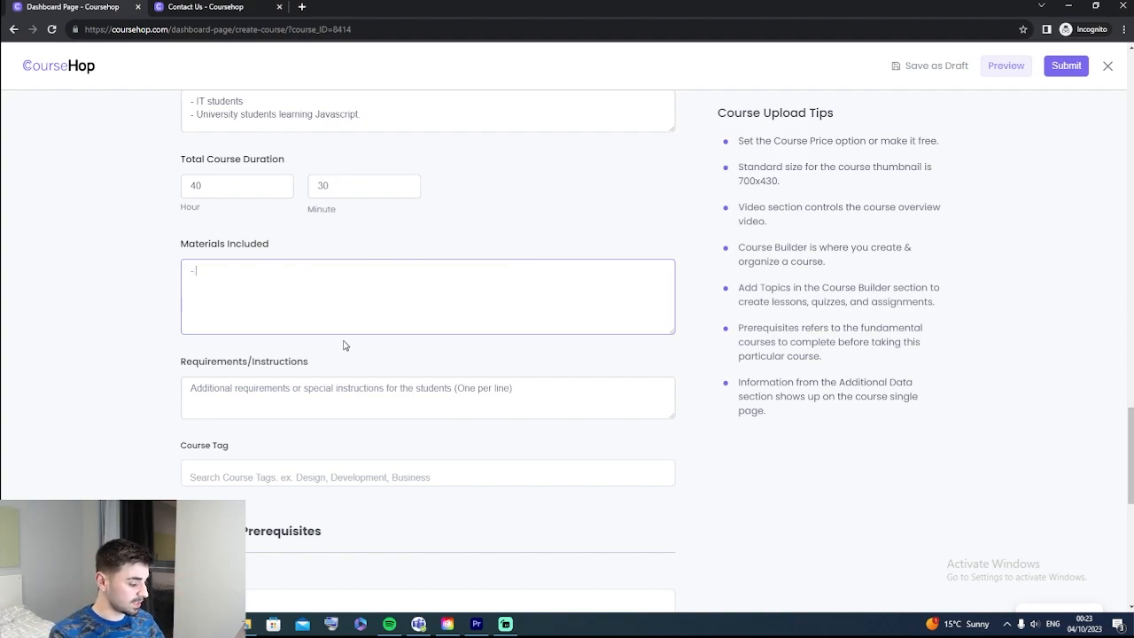
type(" Videos - Assig")
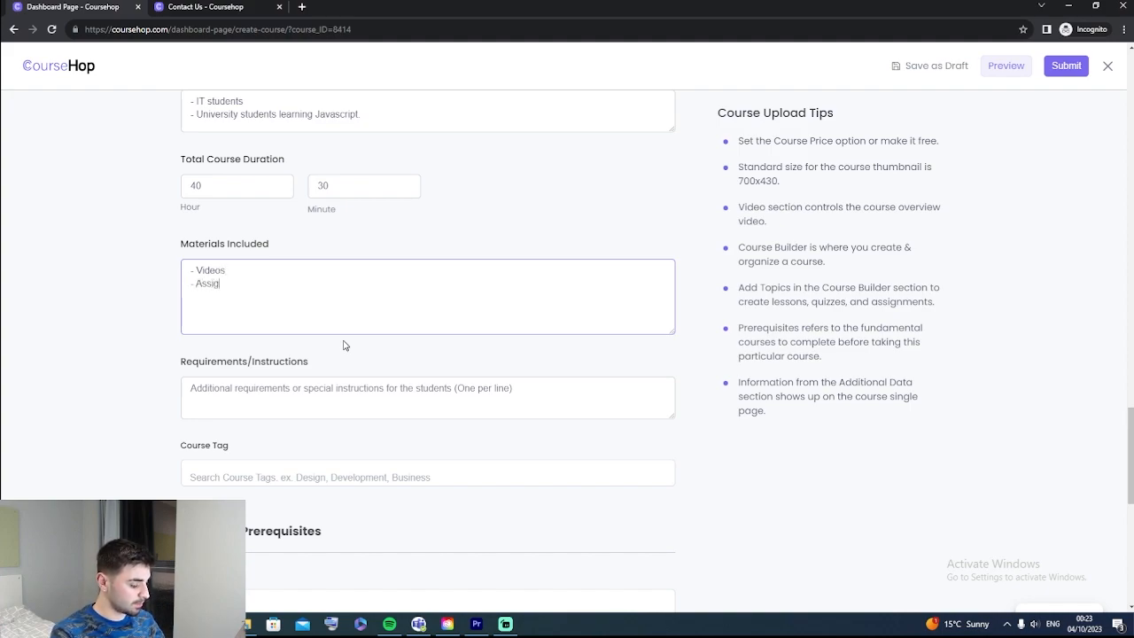
type("nment at")
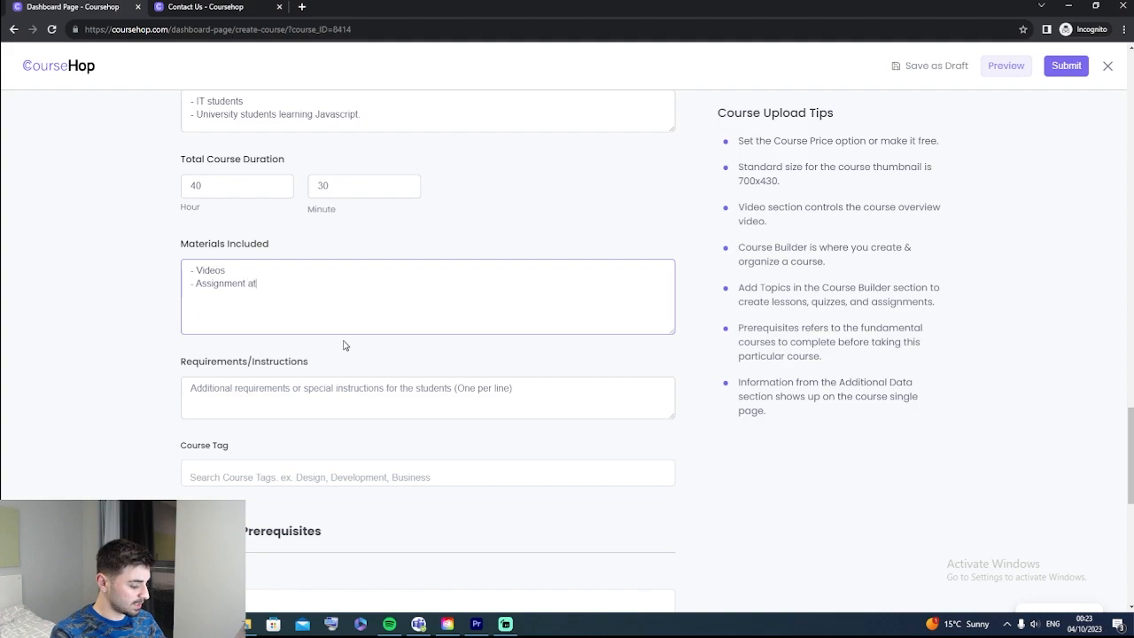
type("tachments")
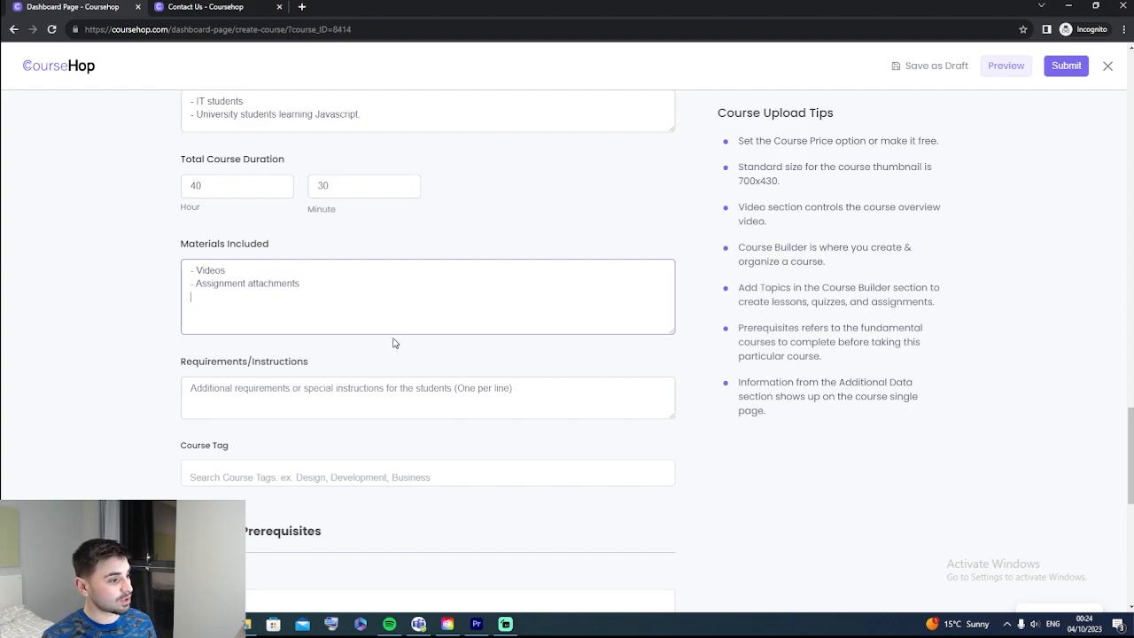
- Leave Requirements/Instructions empty and add the Accounting course tag
left_click(393, 404)
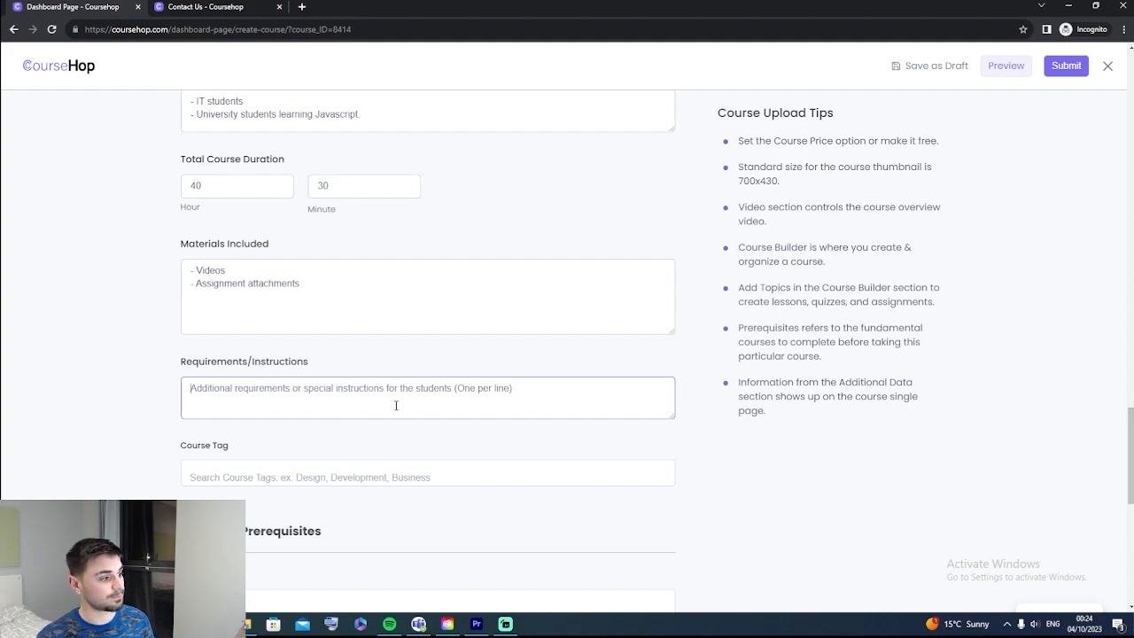
scroll(324, 413, "down", 1)
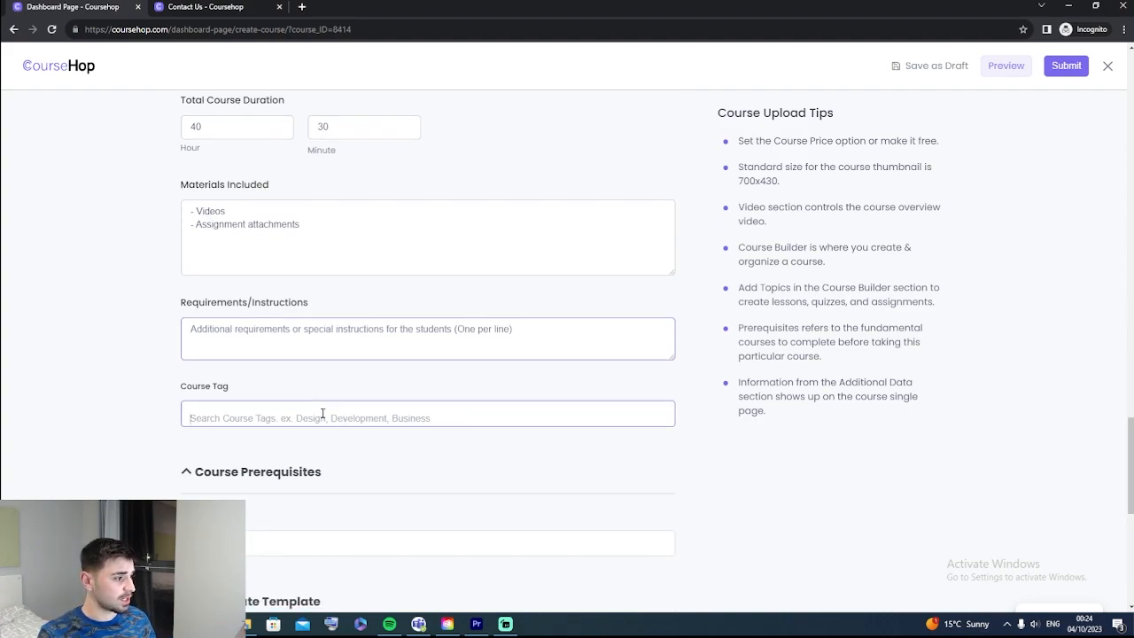
left_click(322, 414)
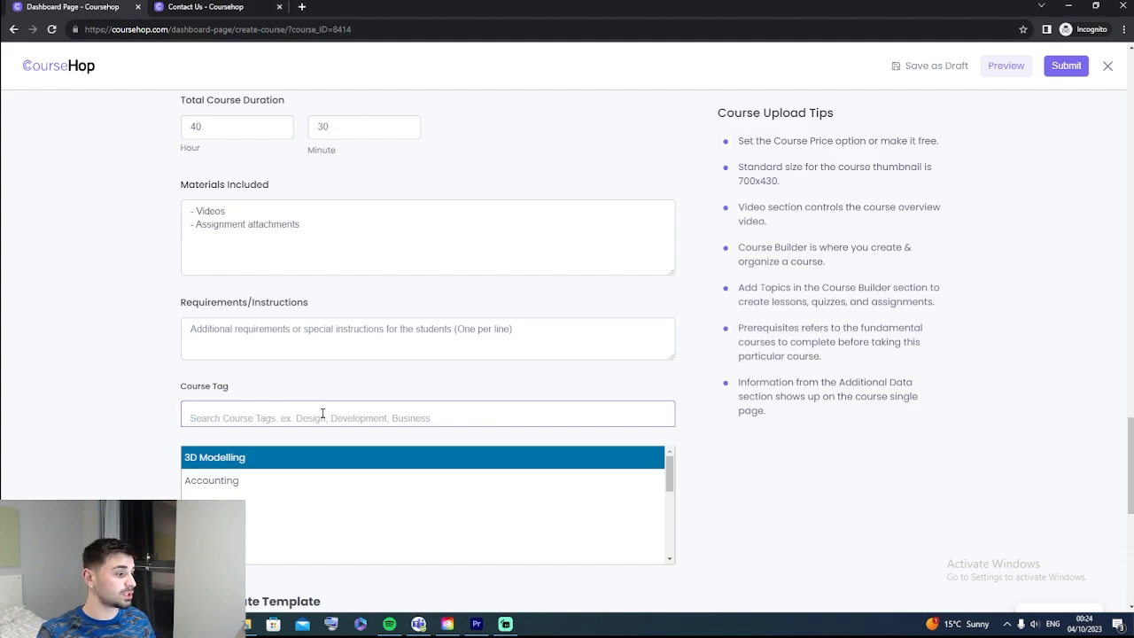
left_click(268, 479)
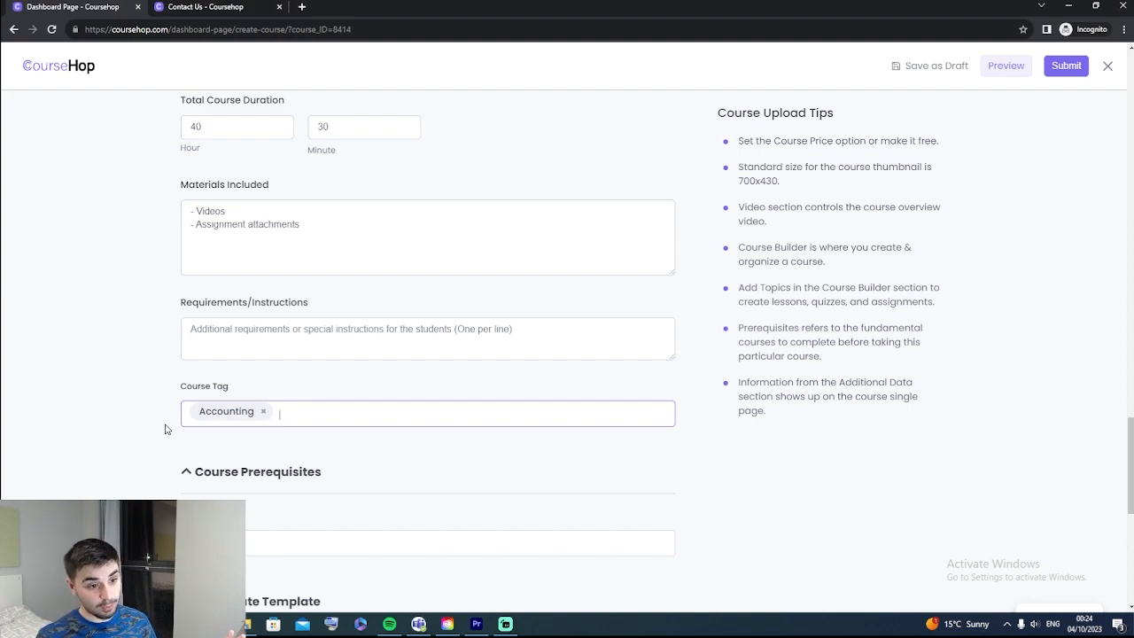
- Preview the landscape certificate template with the ornate border and check-mark seal, and select it for the course
scroll(160, 428, "down", 2)
scroll(116, 423, "down", 1)
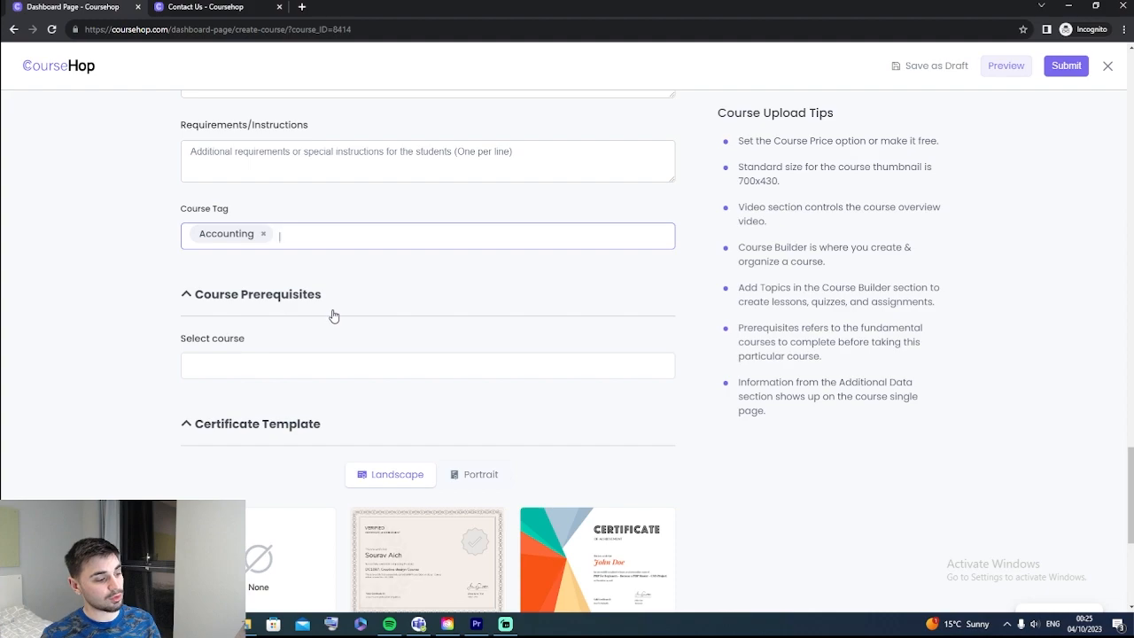
scroll(333, 316, "down", 4)
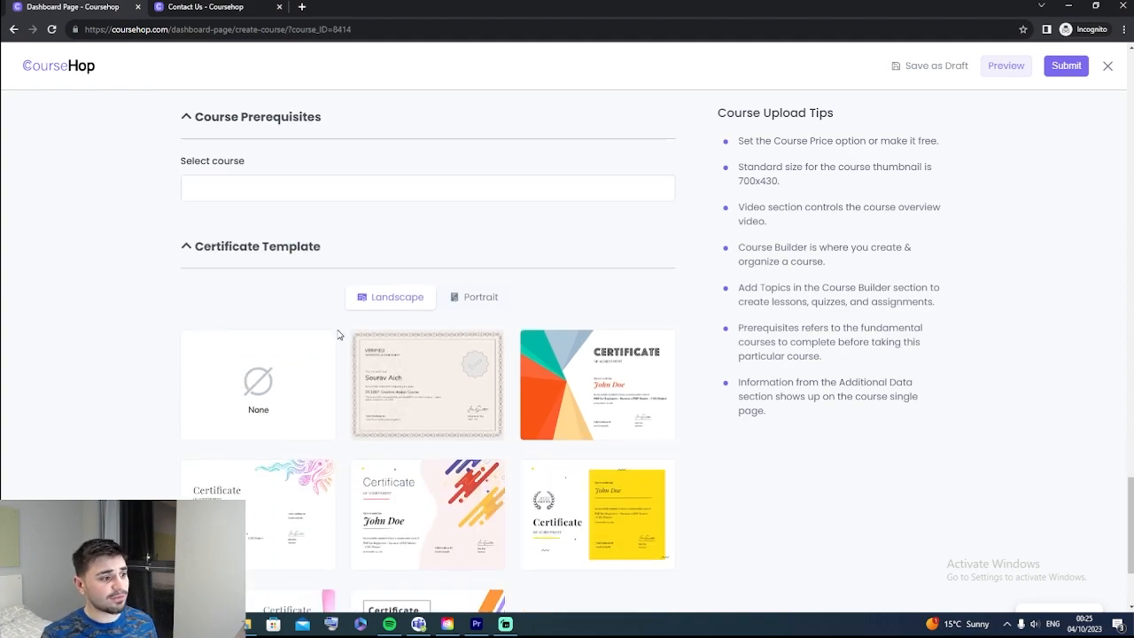
scroll(242, 229, "up", 1)
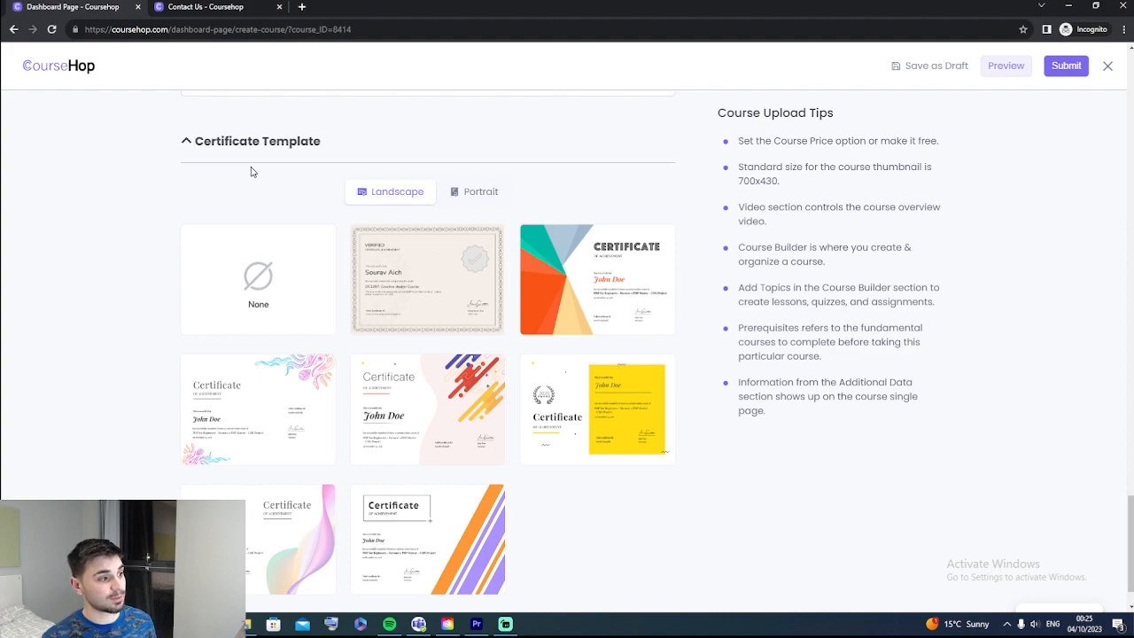
left_click(434, 292)
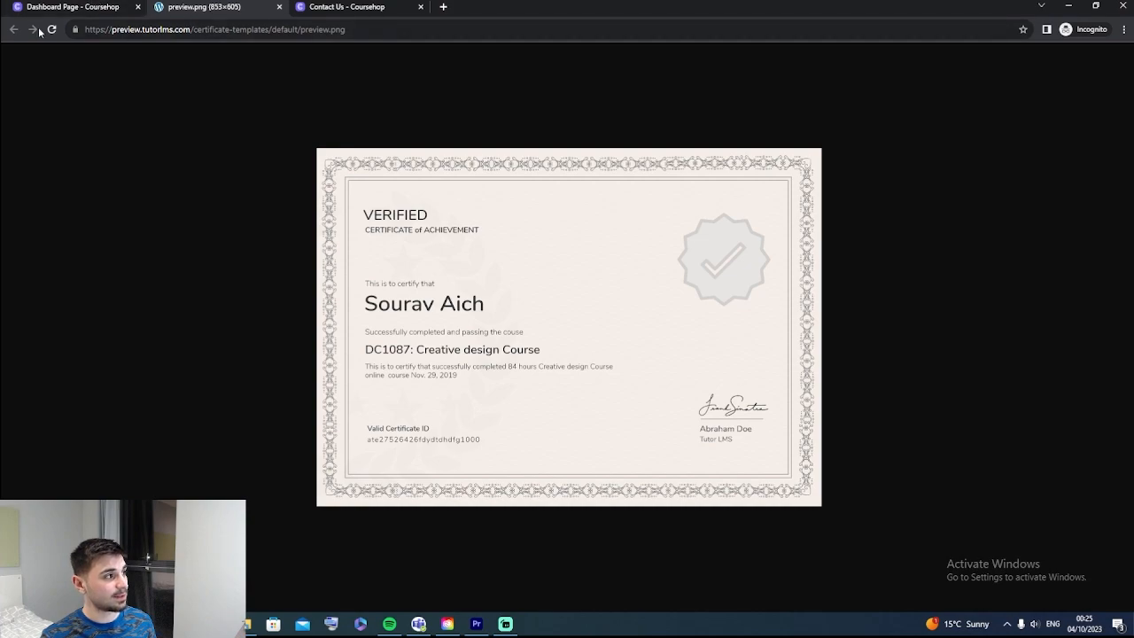
left_click(72, 7)
left_click(427, 266)
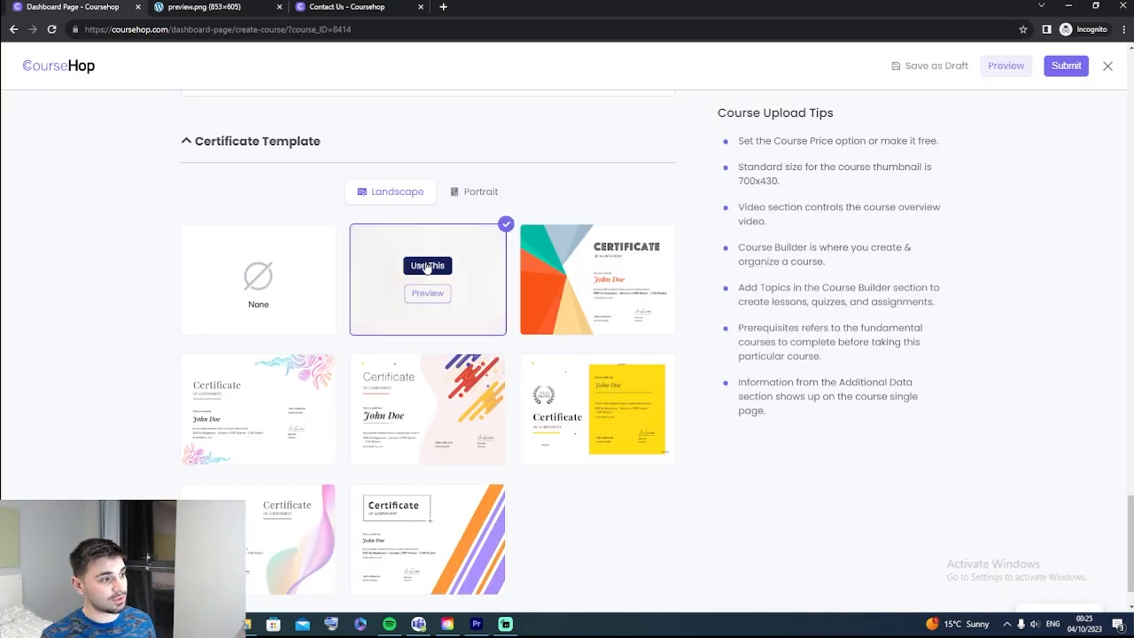
scroll(591, 383, "down", 1)
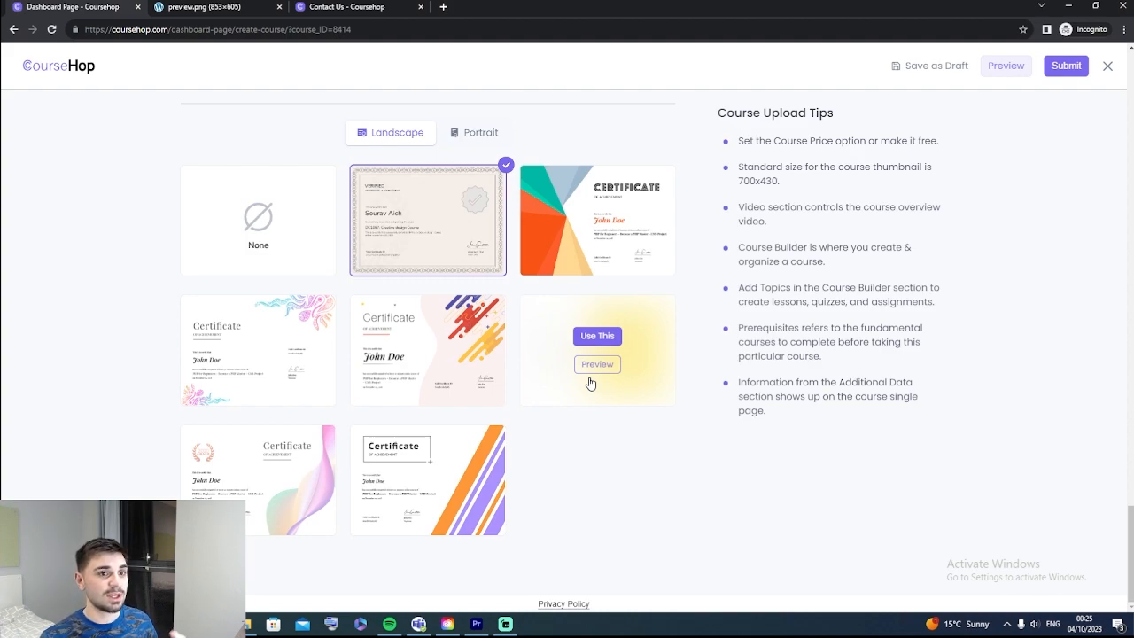
- Save the JavaScript course as a draft and open its preview
scroll(919, 328, "up", 10)
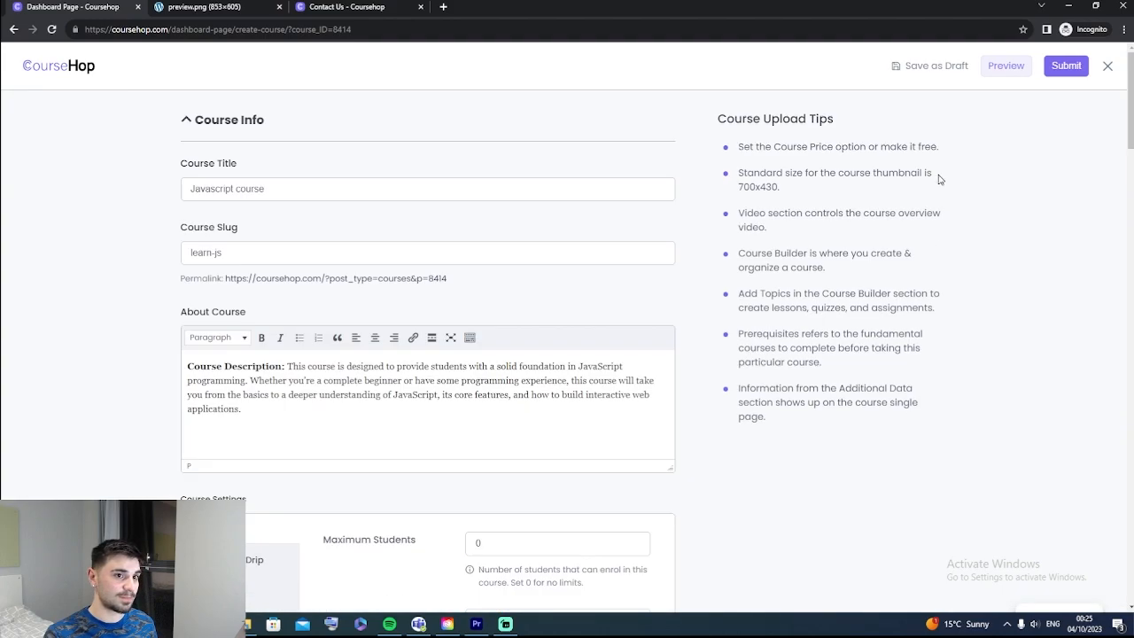
left_click(957, 69)
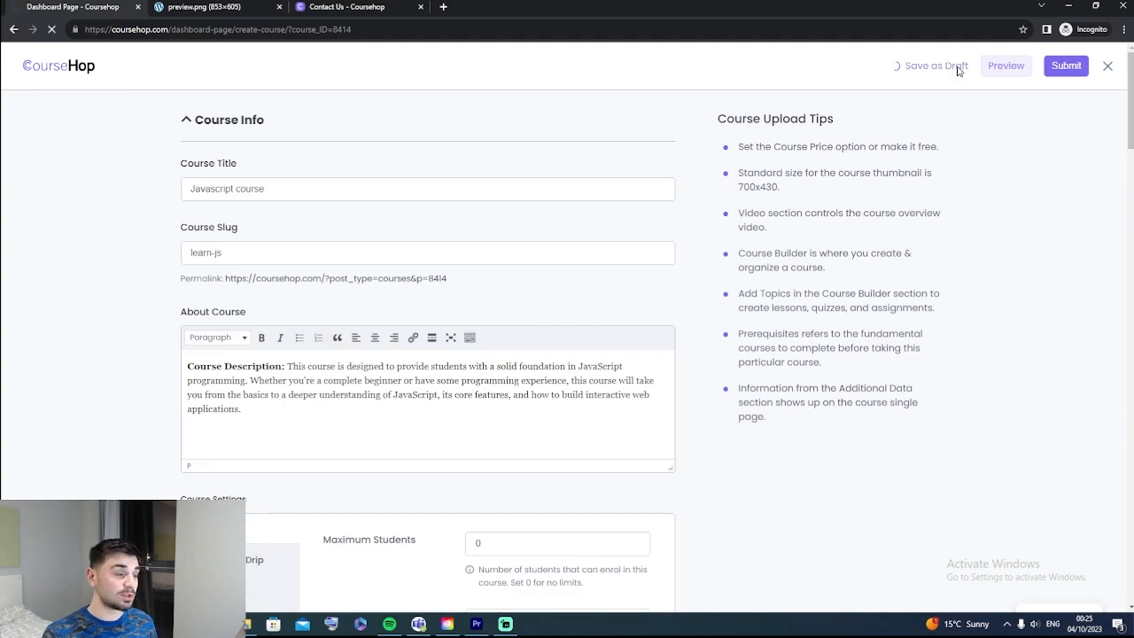
left_click(991, 70)
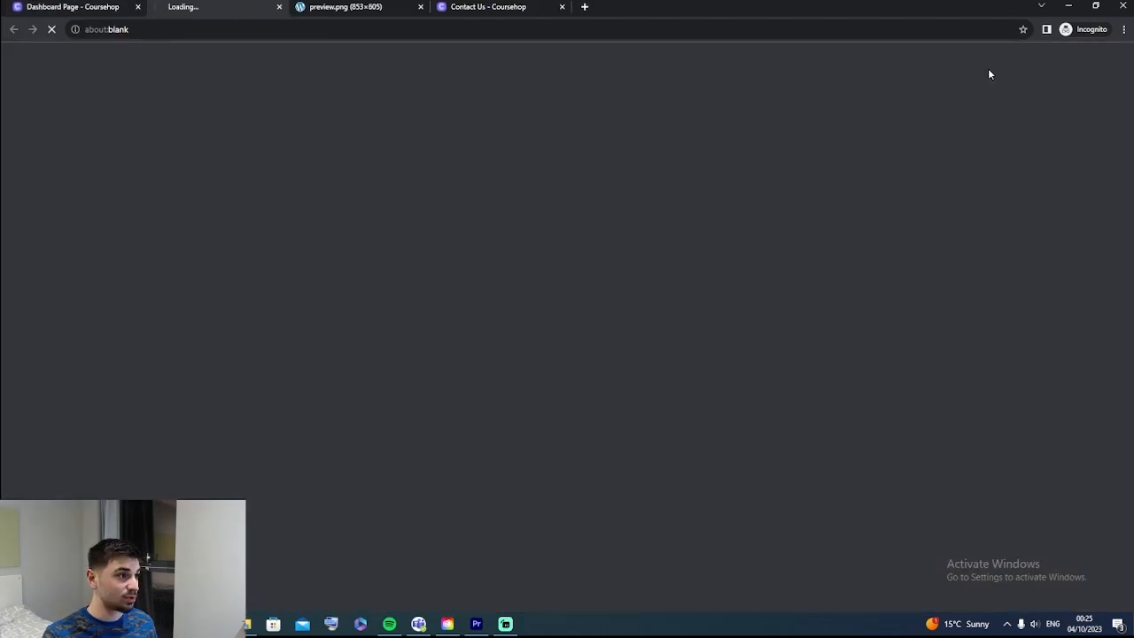
- Review the JavaScript course preview, examining its featured image, course details, description, learning outcomes and course content
scroll(684, 143, "down", 2)
scroll(684, 144, "down", 3)
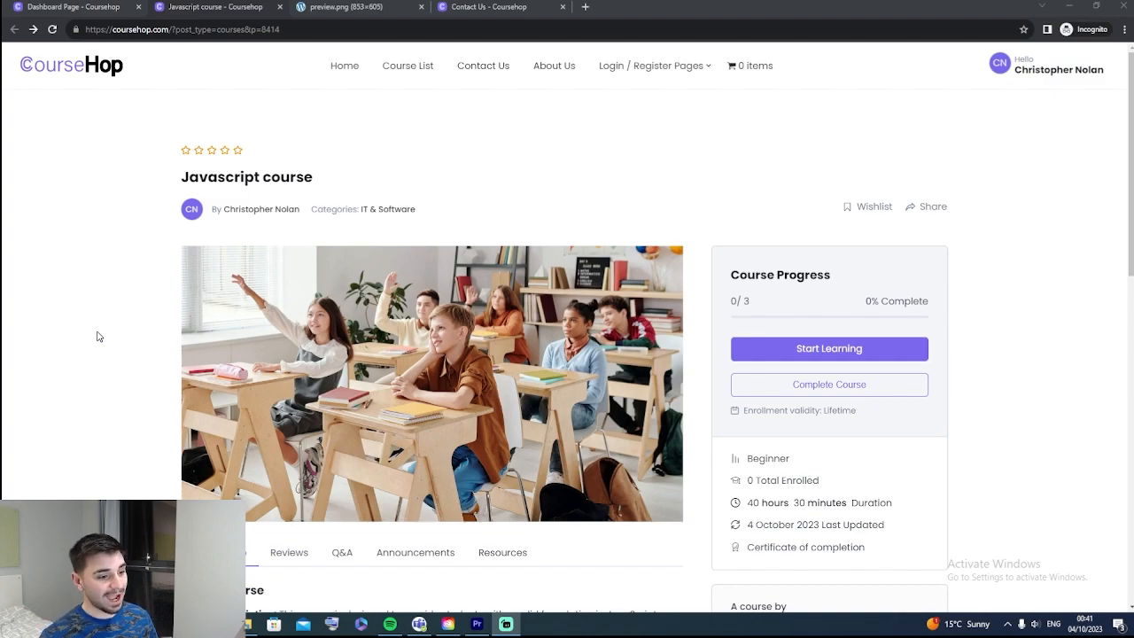
scroll(120, 331, "down", 2)
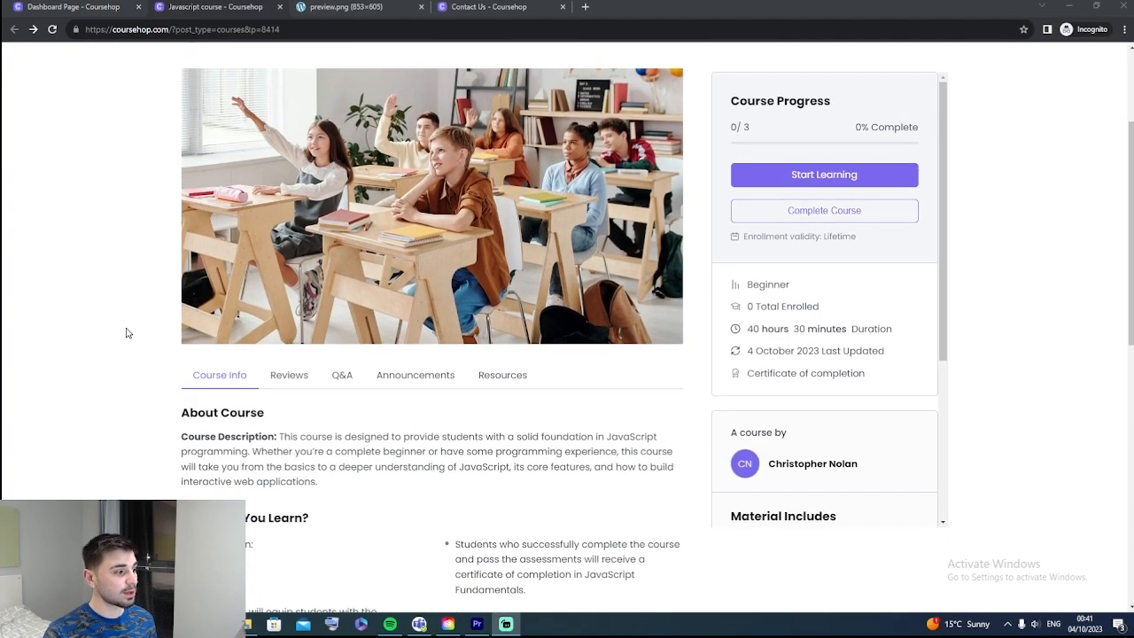
scroll(119, 330, "down", 3)
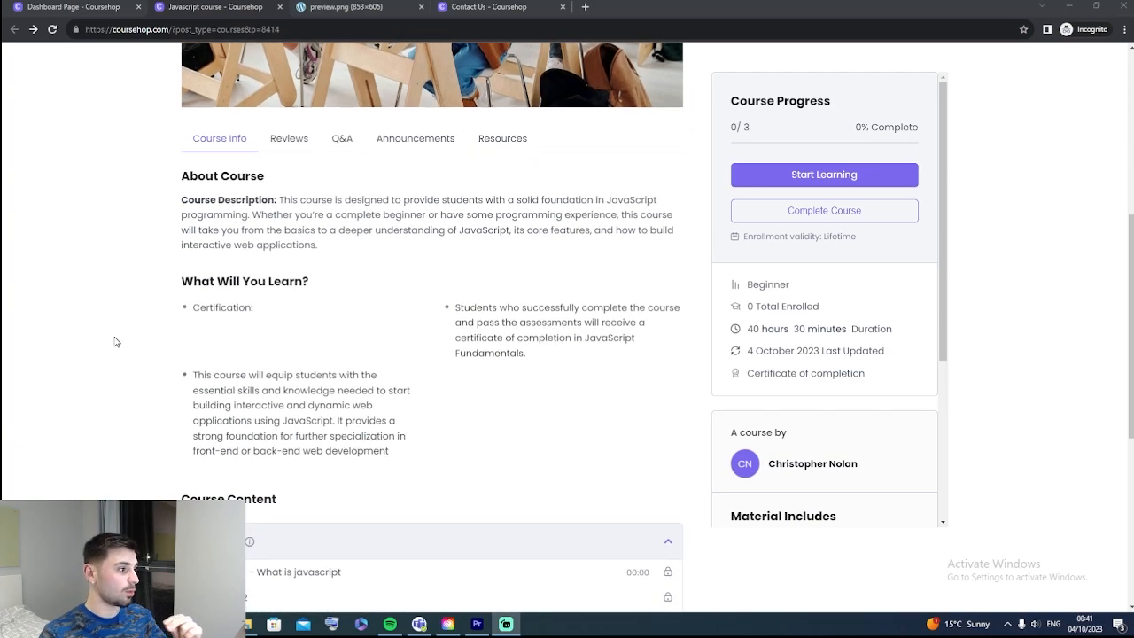
scroll(114, 341, "up", 3)
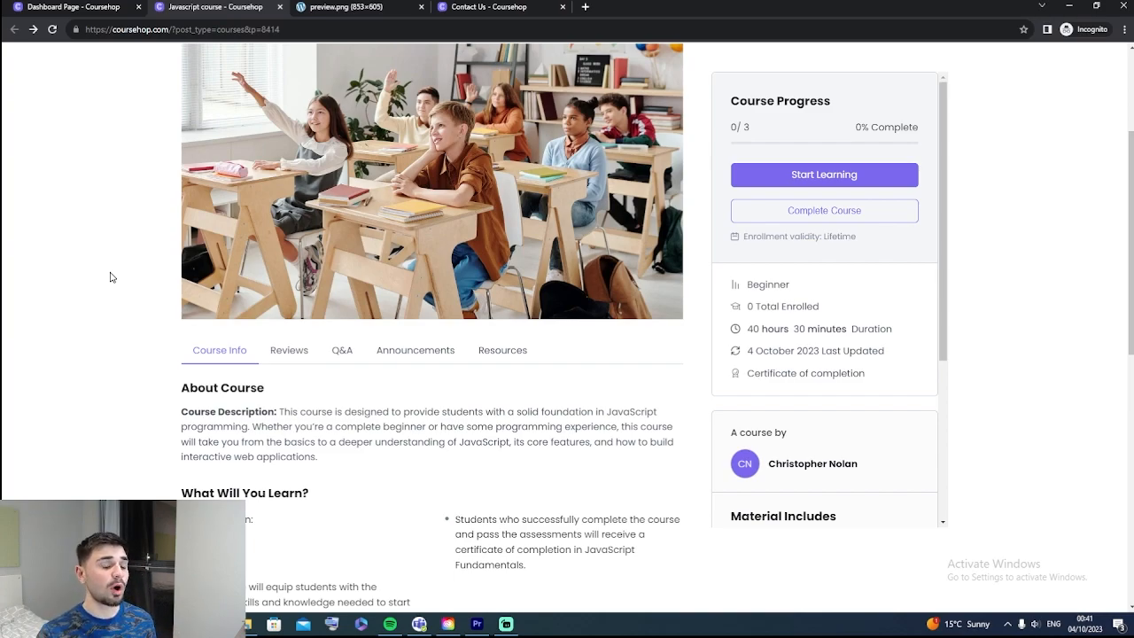
scroll(131, 283, "up", 2)
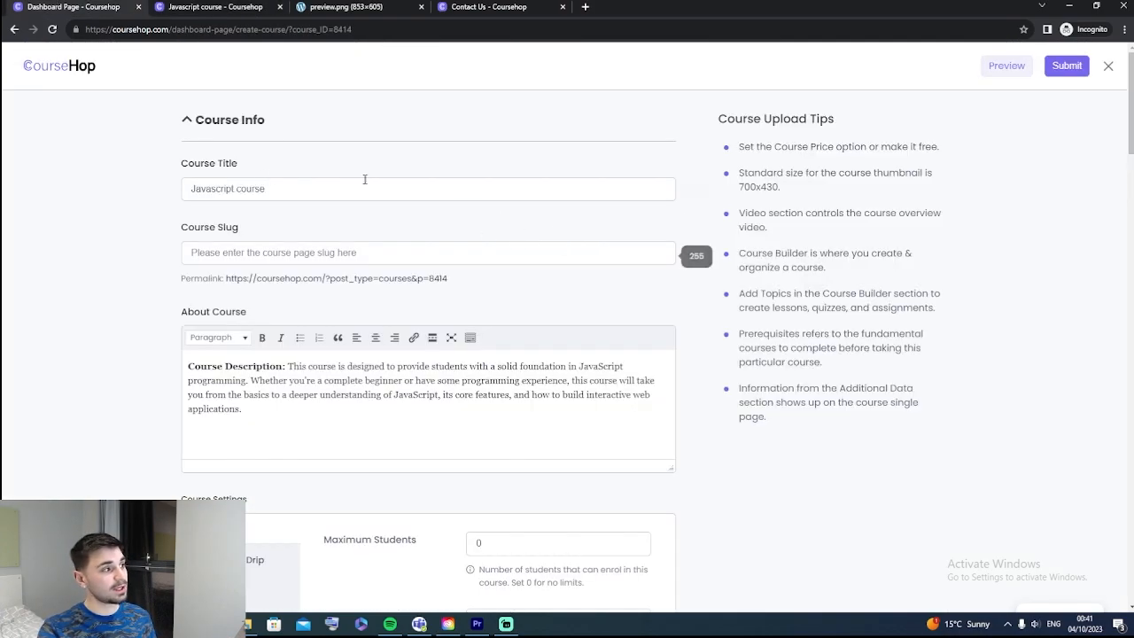
- Return to the JavaScript course's editing page, check over the course info and submit the course
scroll(390, 372, "down", 2)
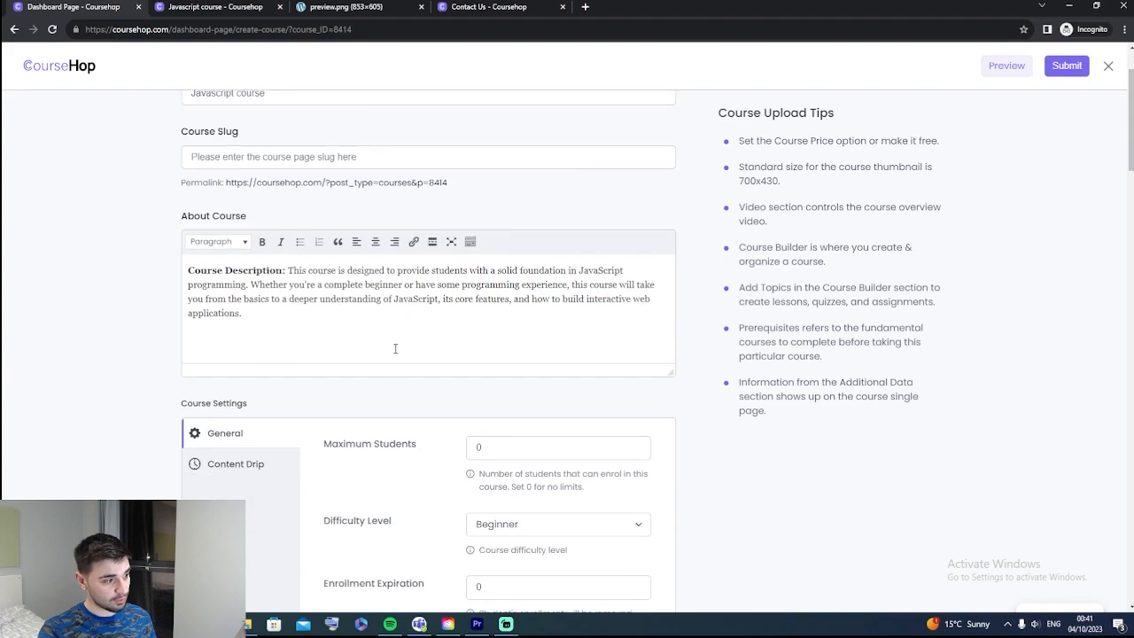
scroll(710, 398, "up", 2)
left_click(1057, 69)
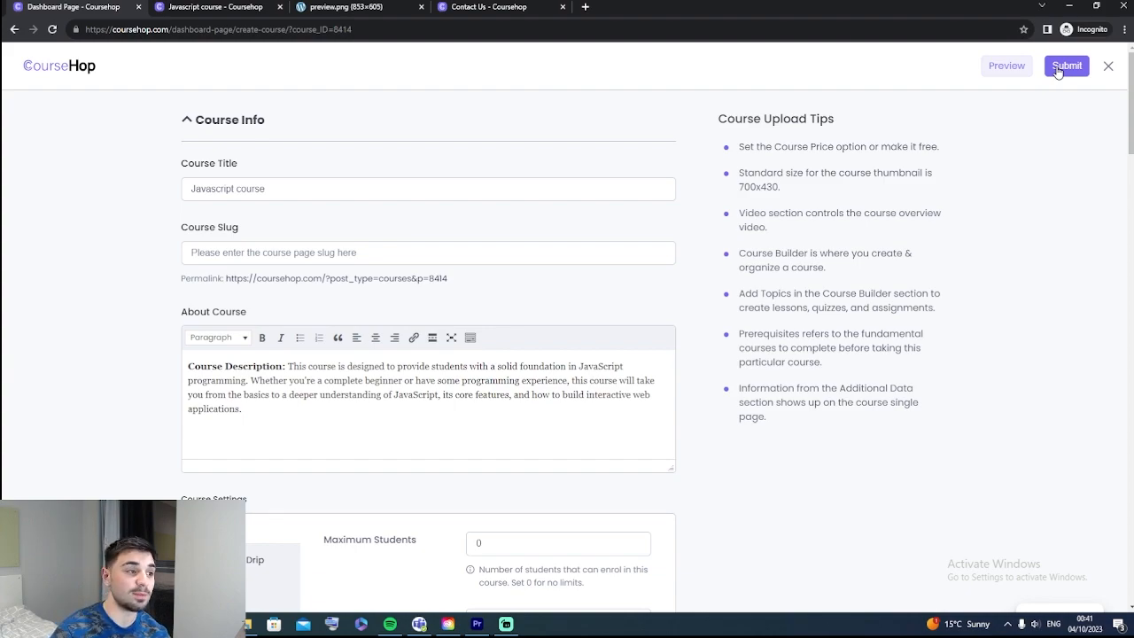
left_click(1058, 69)
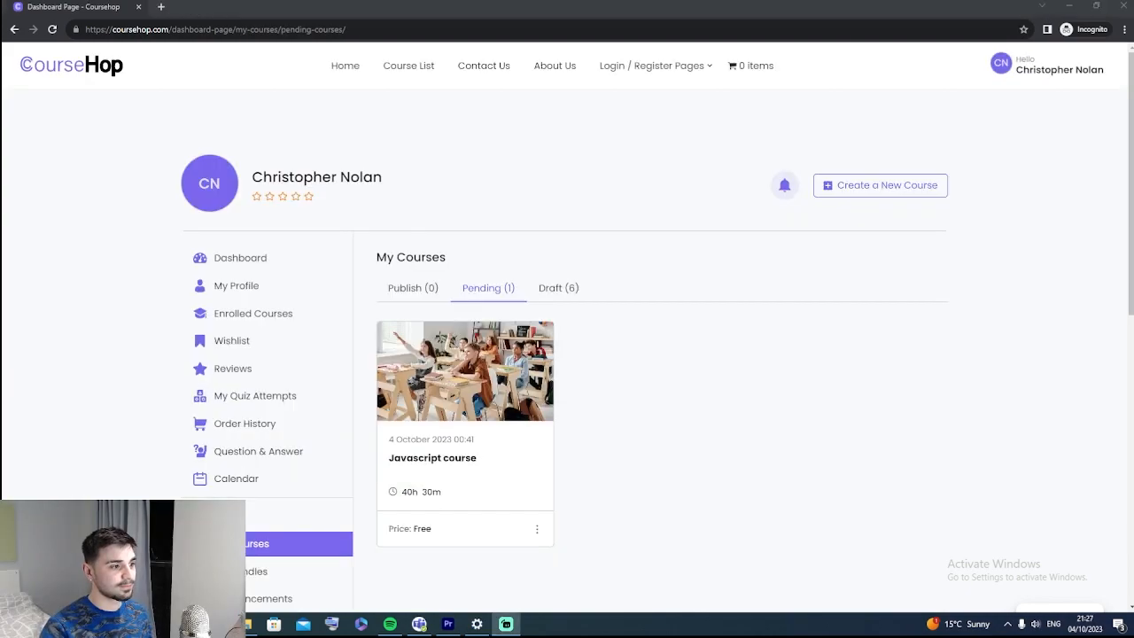